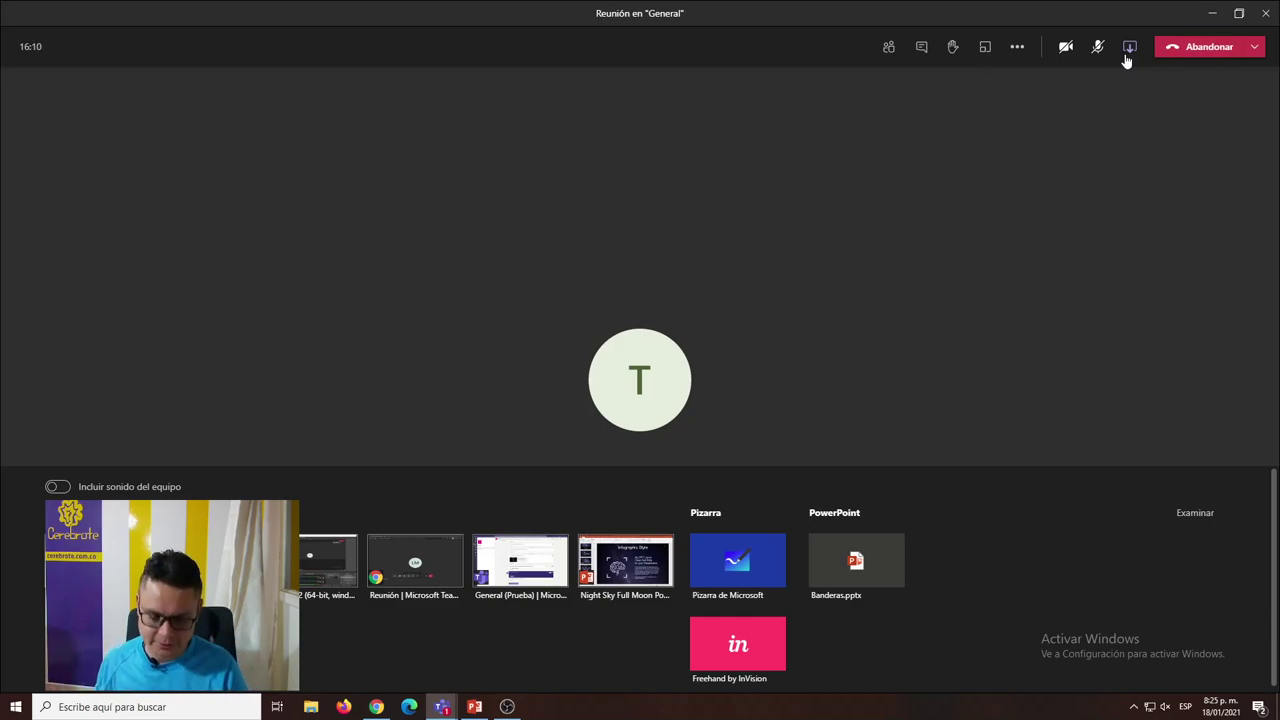
Switch from Teams to the 'Night Sky Full Moon PowerPoint Templates' window in PowerPoint.
key(alt+Tab)
key(alt+Tab)
key(alt+Tab)
key(alt+Tab)
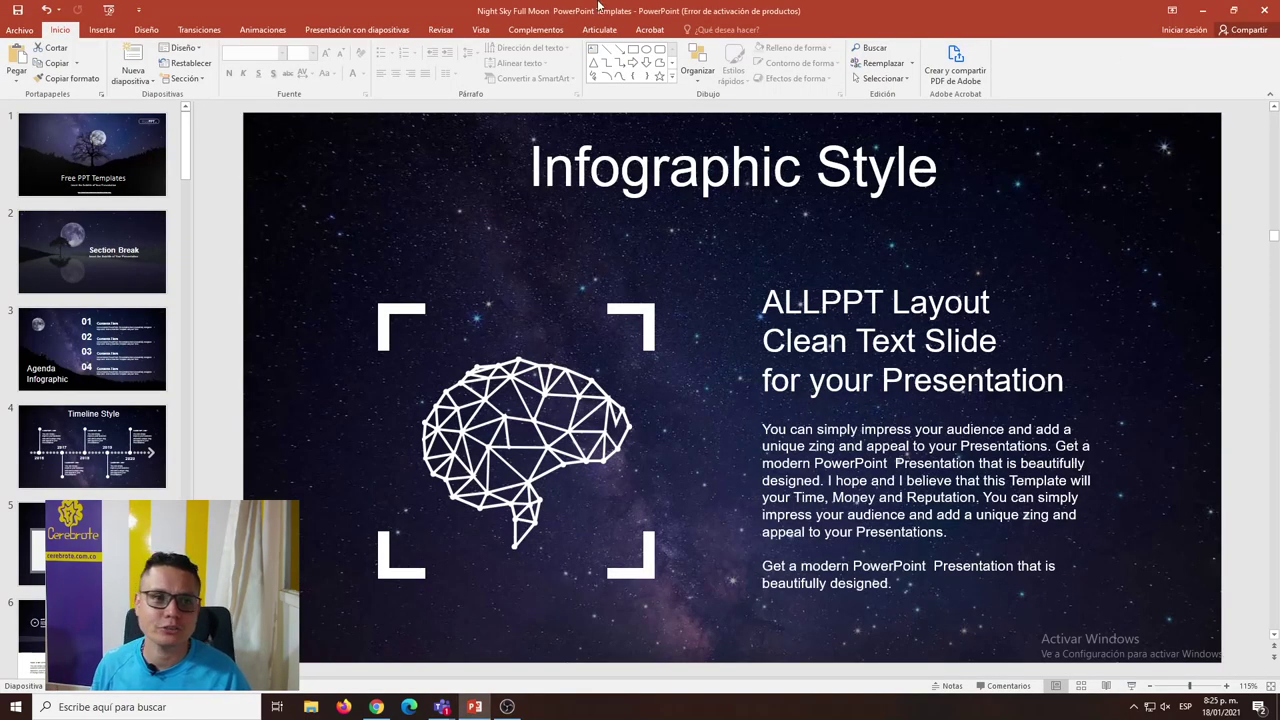
Browse the deck from the title slide through Timeline Style and Section Break, then return to Teams.
click(57, 188)
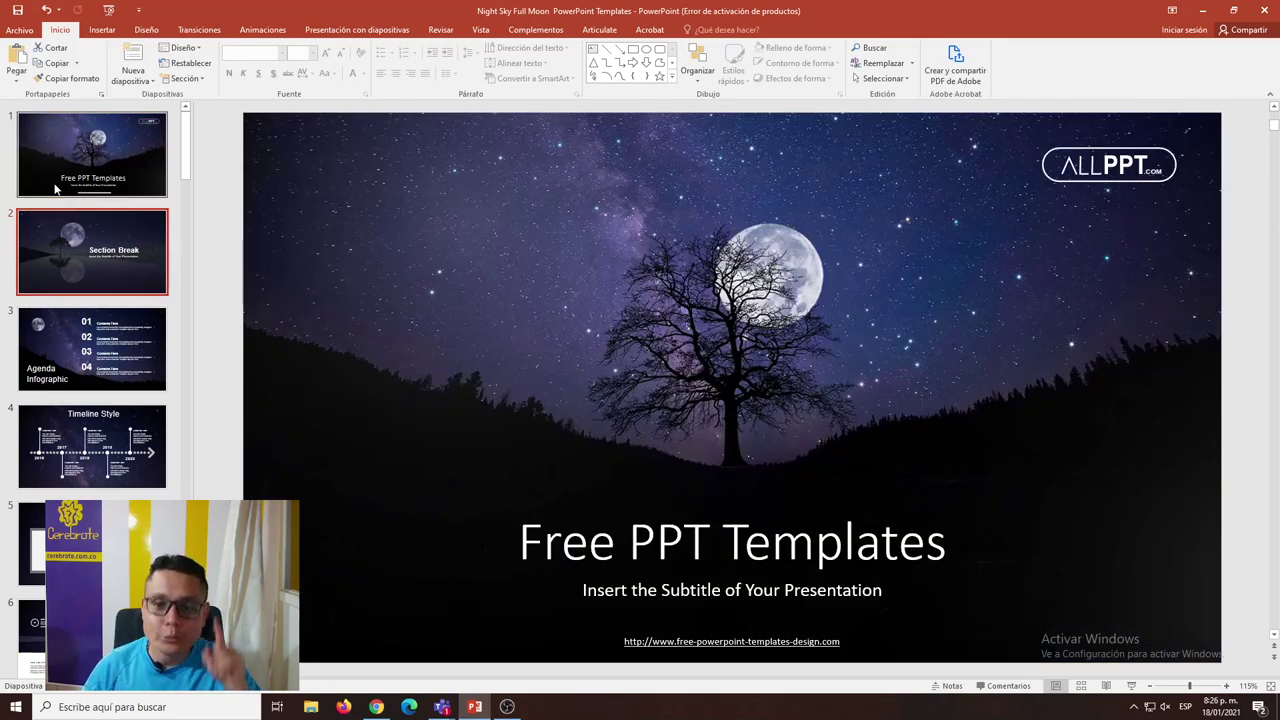
key(Down)
key(Down)
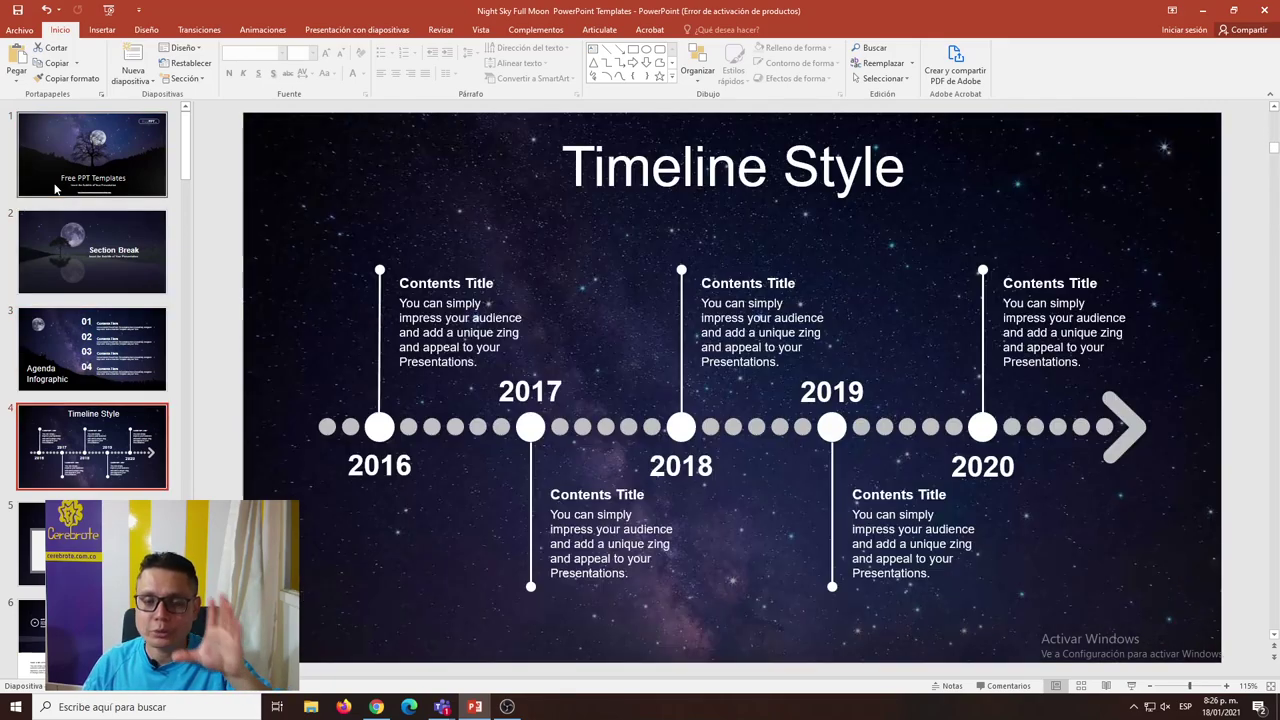
key(Down)
key(Up)
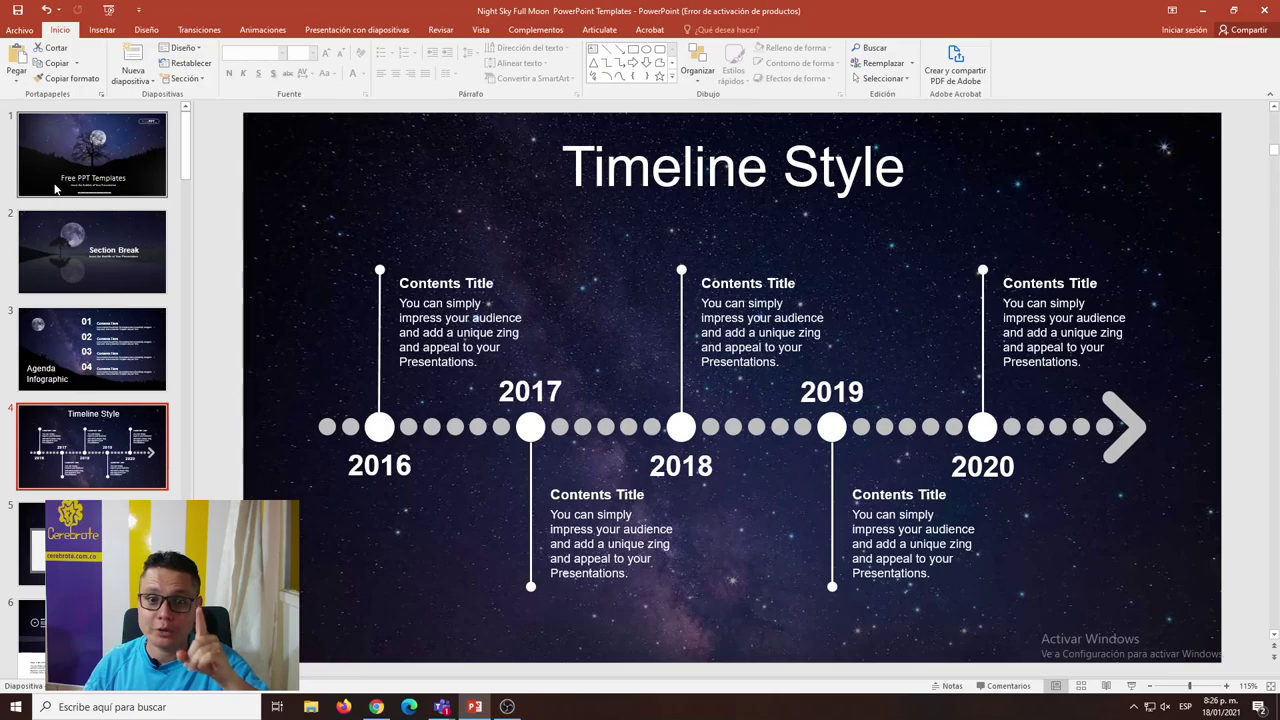
key(Up)
key(Up)
key(Down)
key(Down)
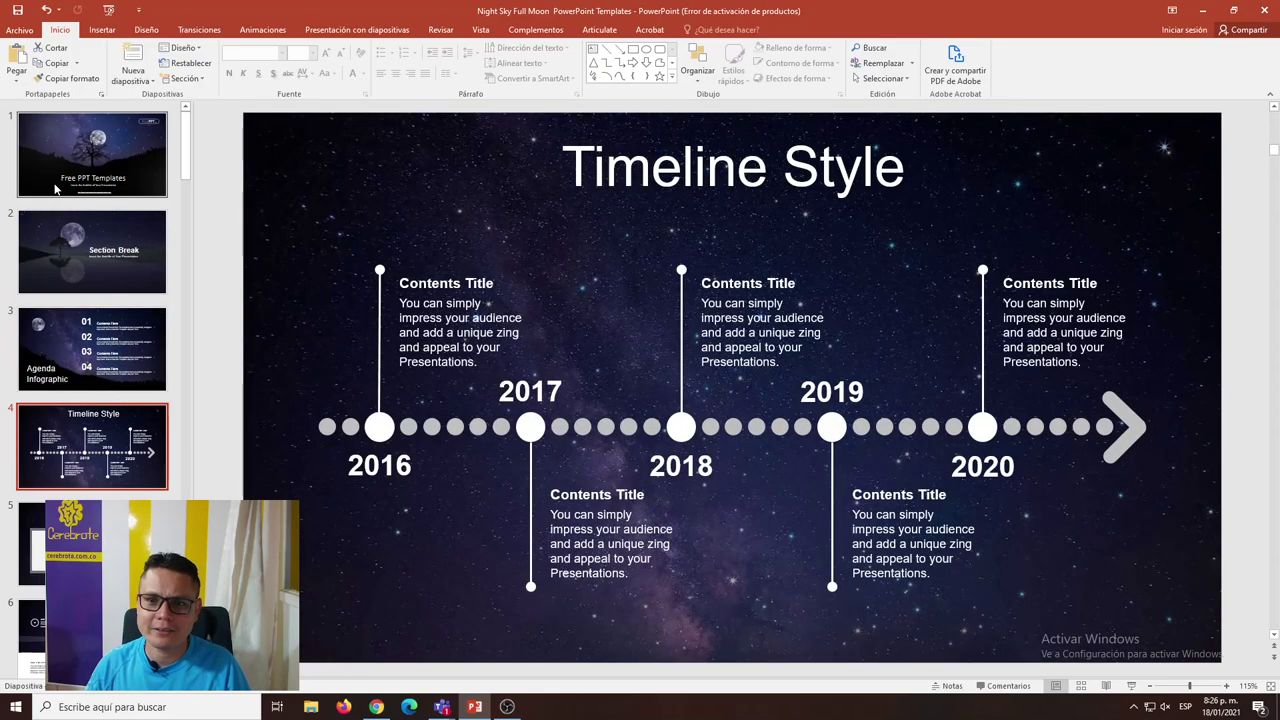
key(Down)
key(Up)
key(Up)
key(Up)
key(alt+Tab)
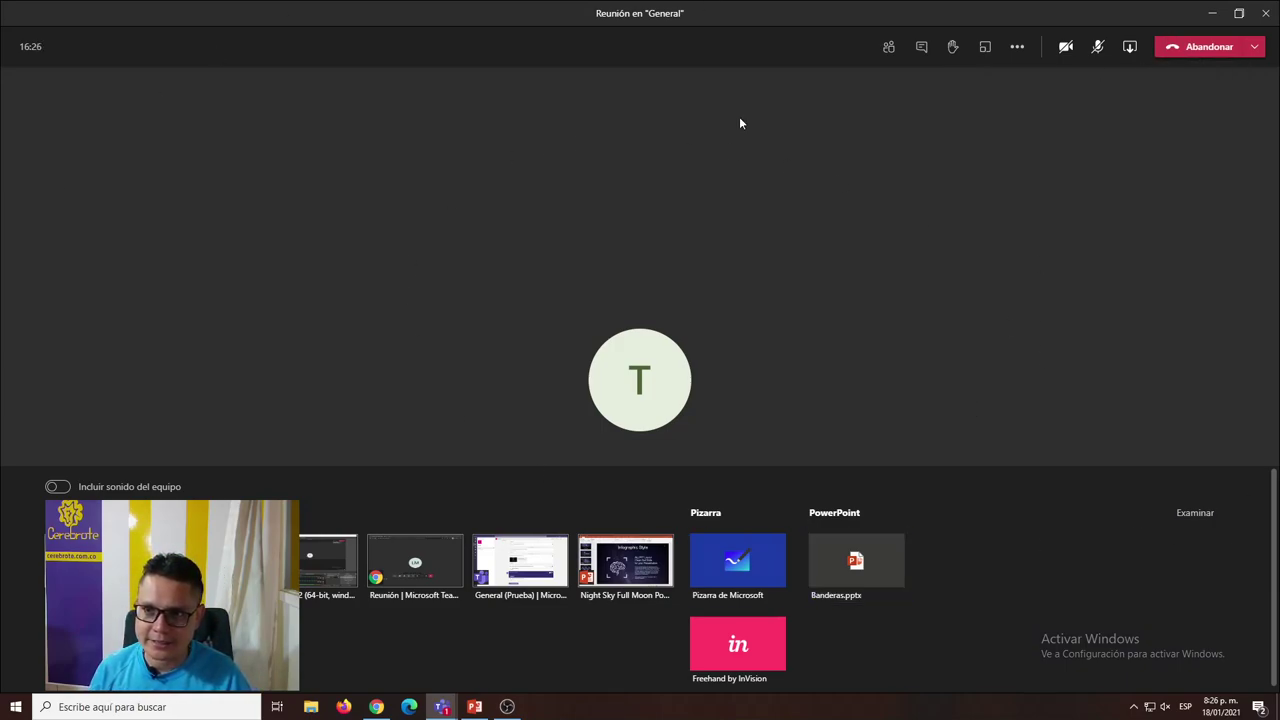
Close the share tray and check the guest's browser view of the meeting.
click(1129, 47)
key(alt+Tab)
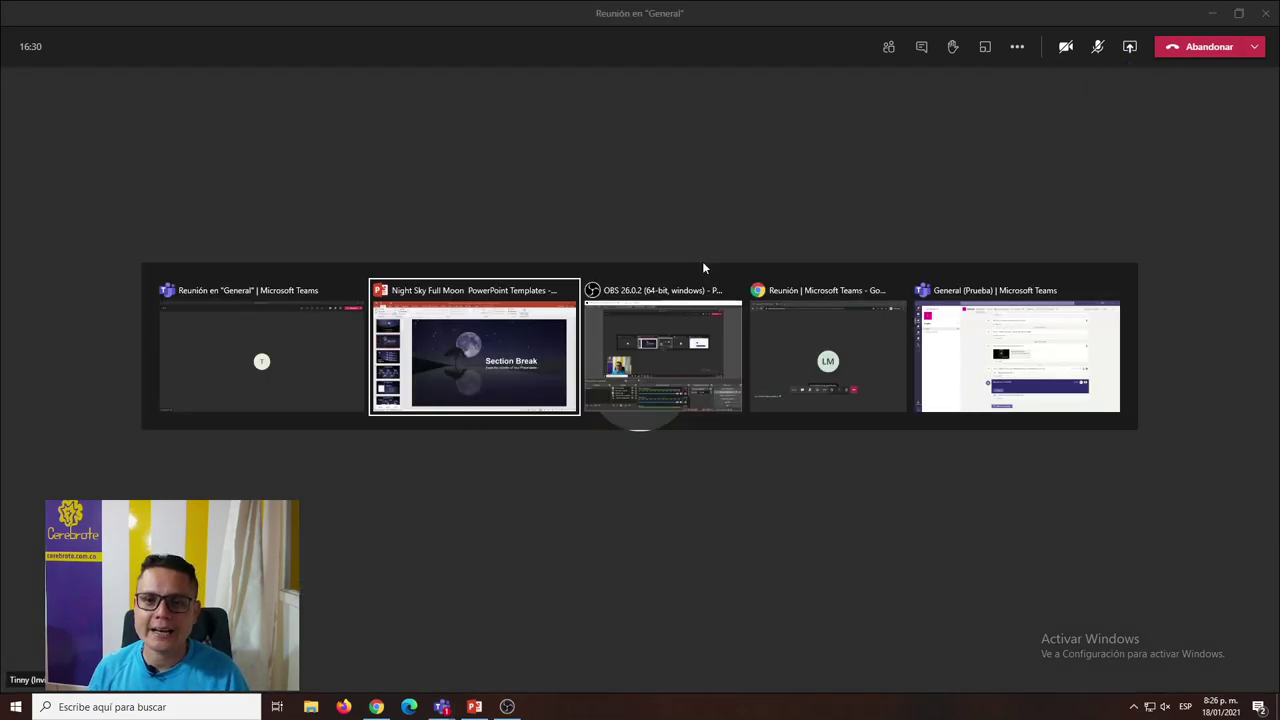
key(Tab)
key(Tab)
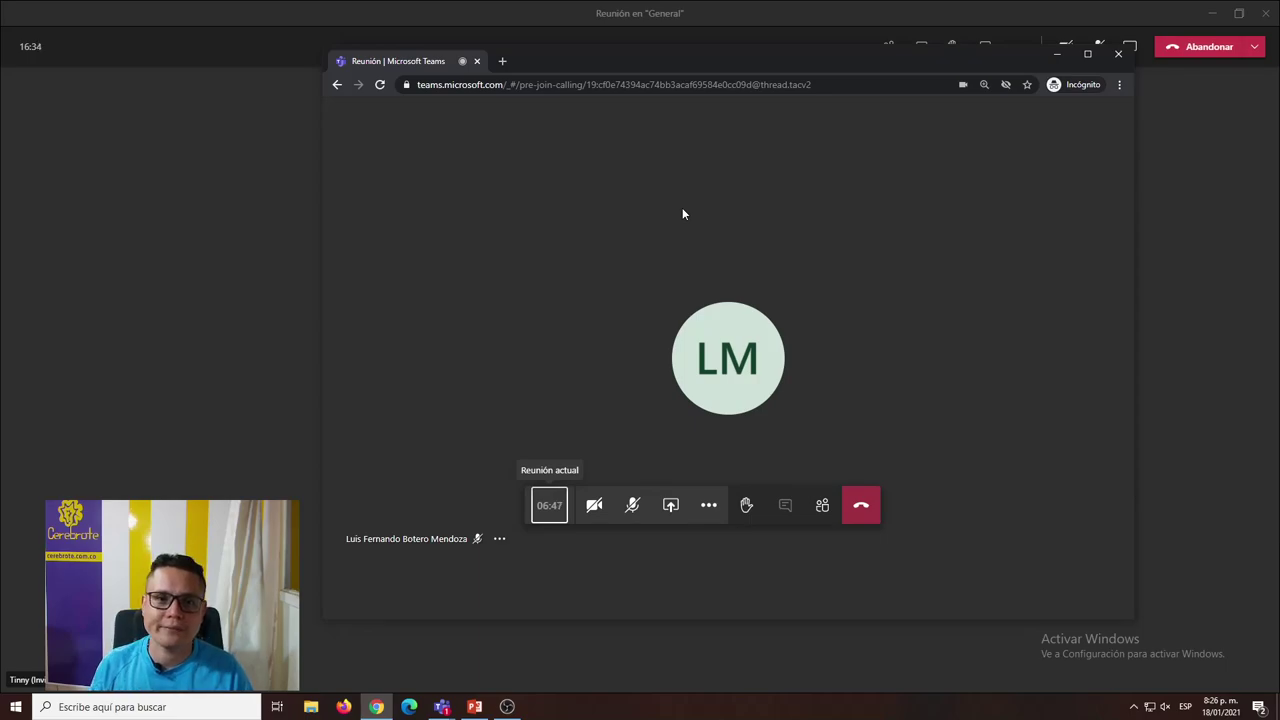
click(273, 314)
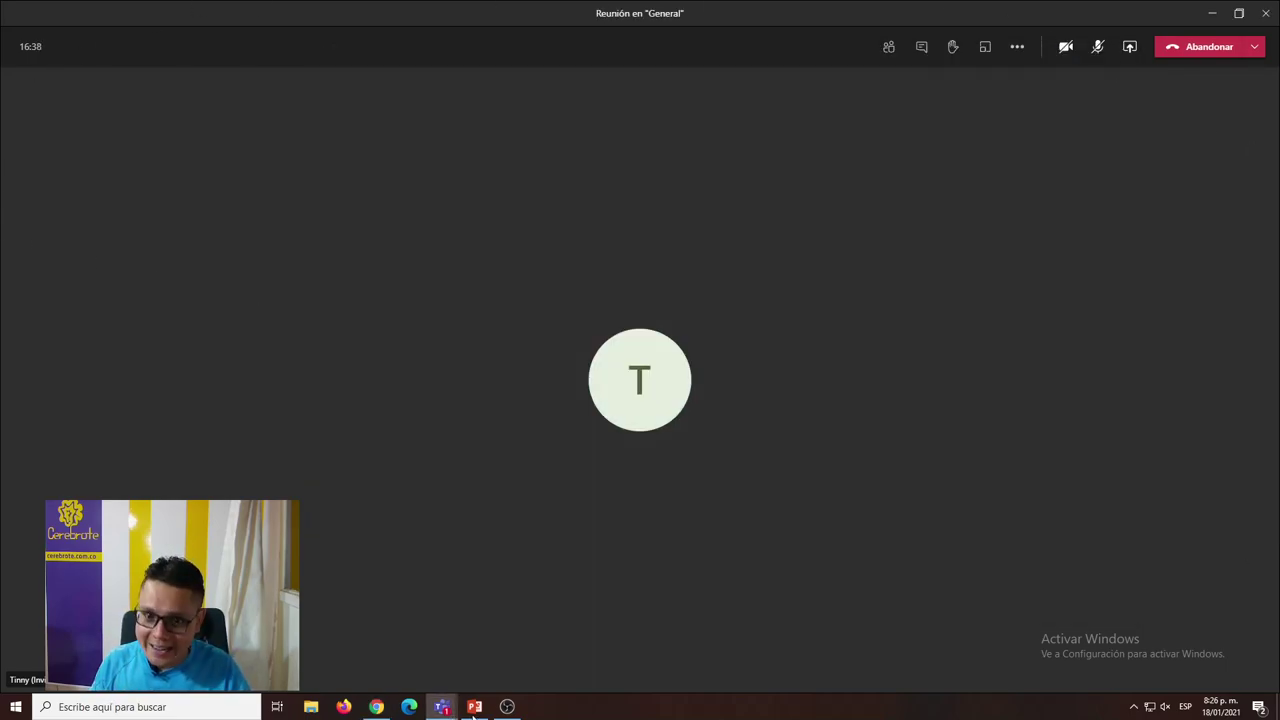
Glance at the guest's browser view again, then bring the PowerPoint deck forward.
key(alt+Tab)
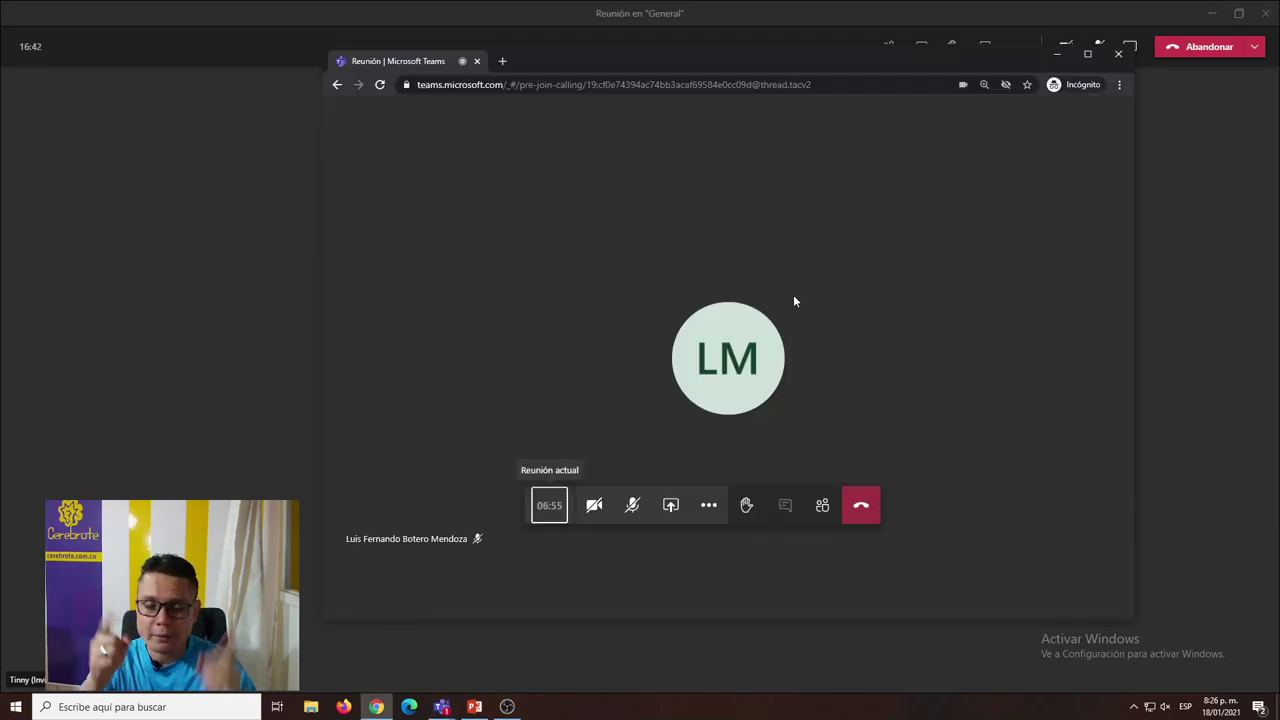
key(alt+Tab)
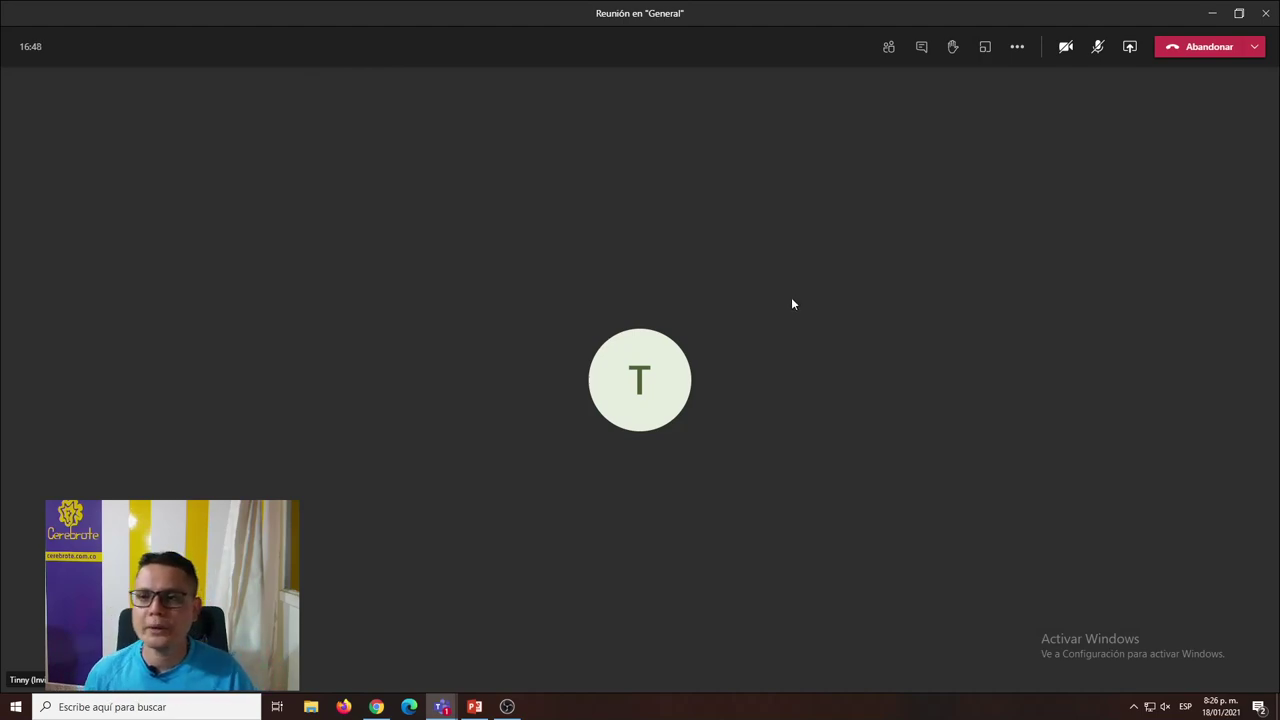
key(alt+Tab)
key(alt+Tab)
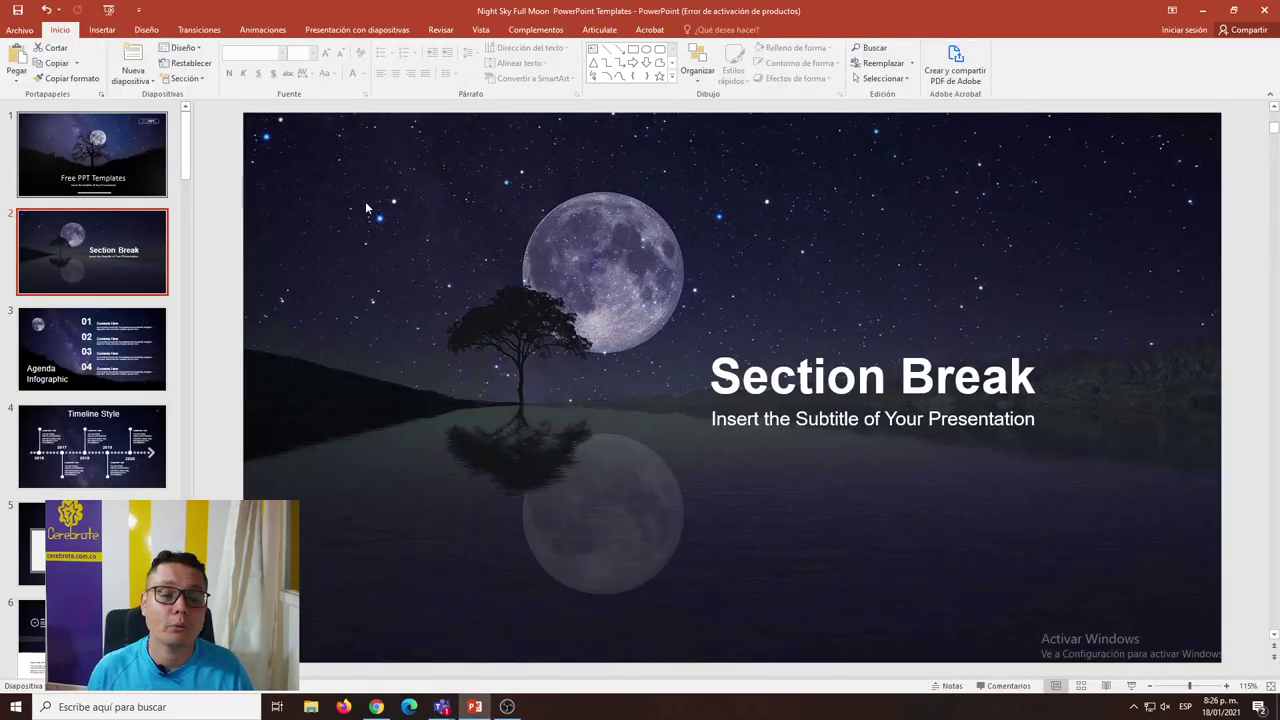
Browse from the title slide to later slides and back to slide 1, then return to Teams.
click(42, 155)
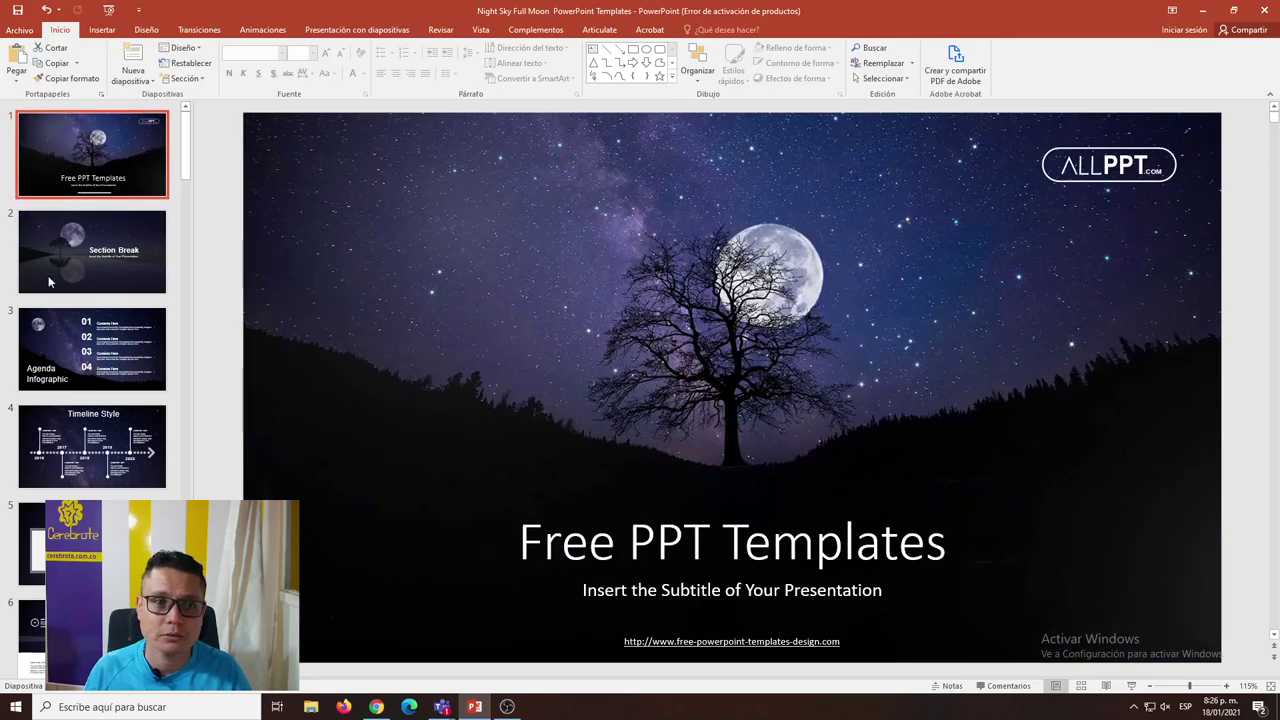
click(55, 347)
key(Down)
key(Down)
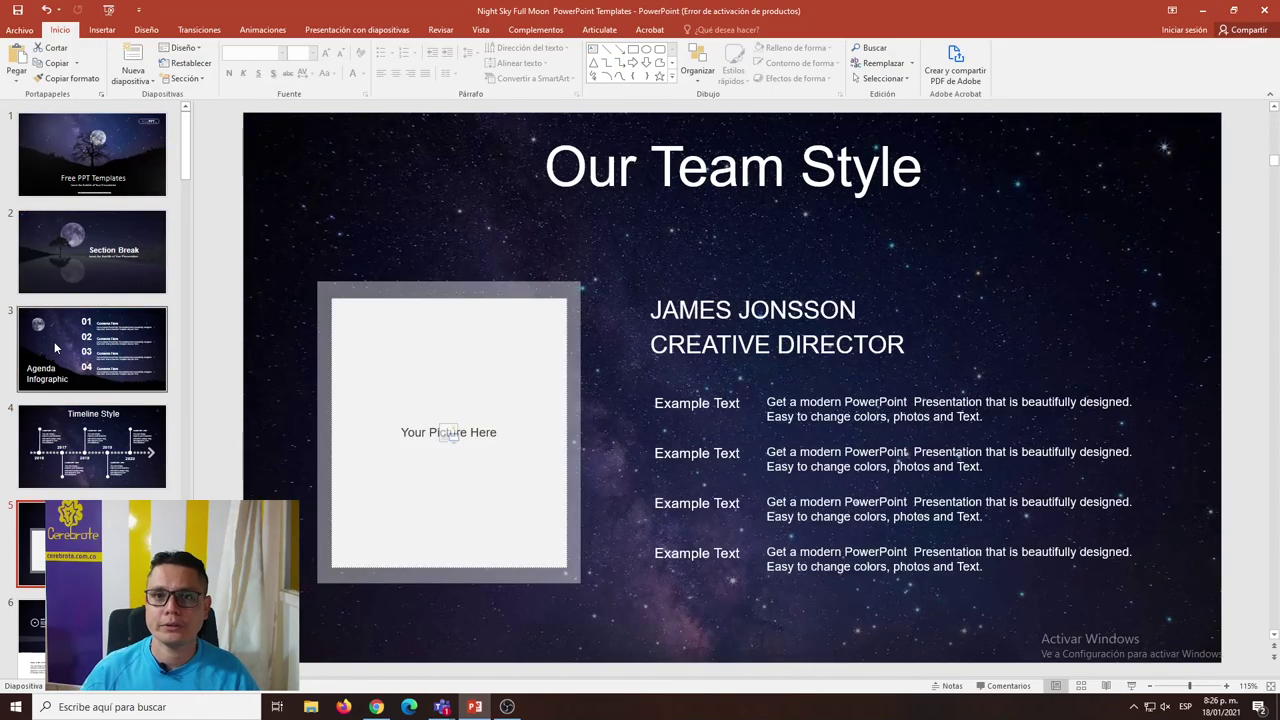
key(Down)
key(Down)
key(Down)
key(Up)
key(Up)
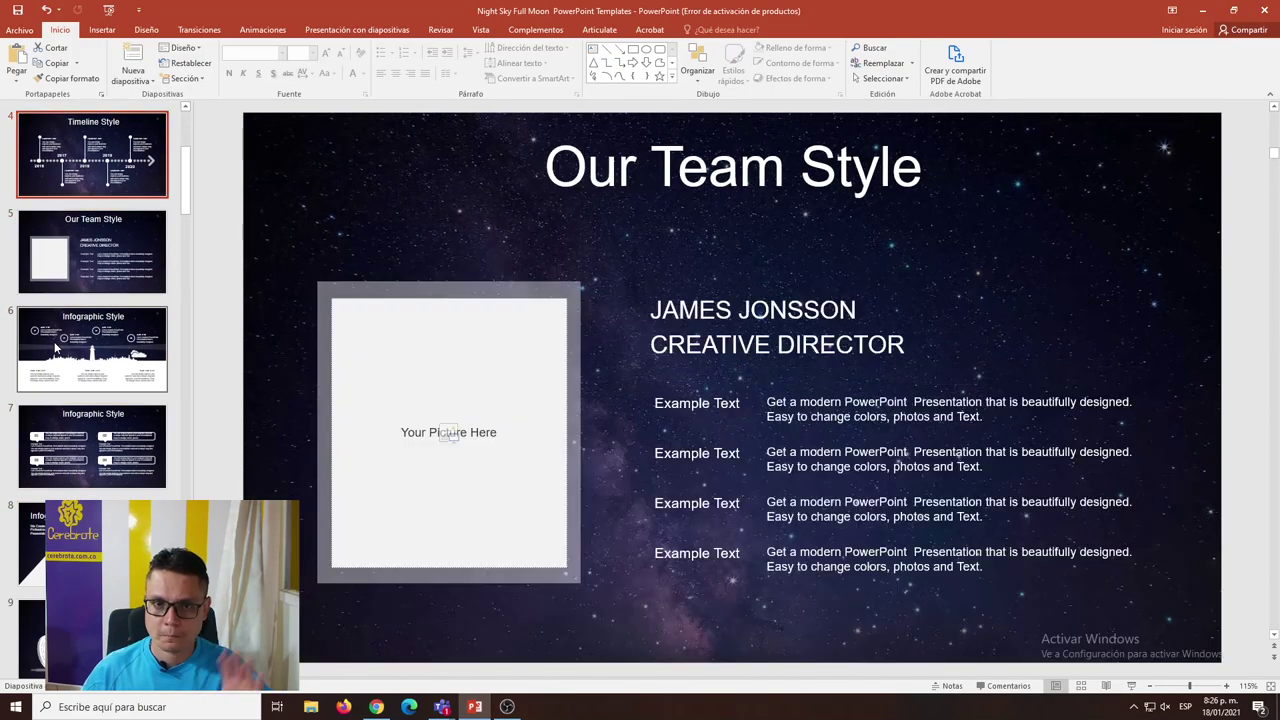
key(Up)
key(Up)
key(Up)
key(Up)
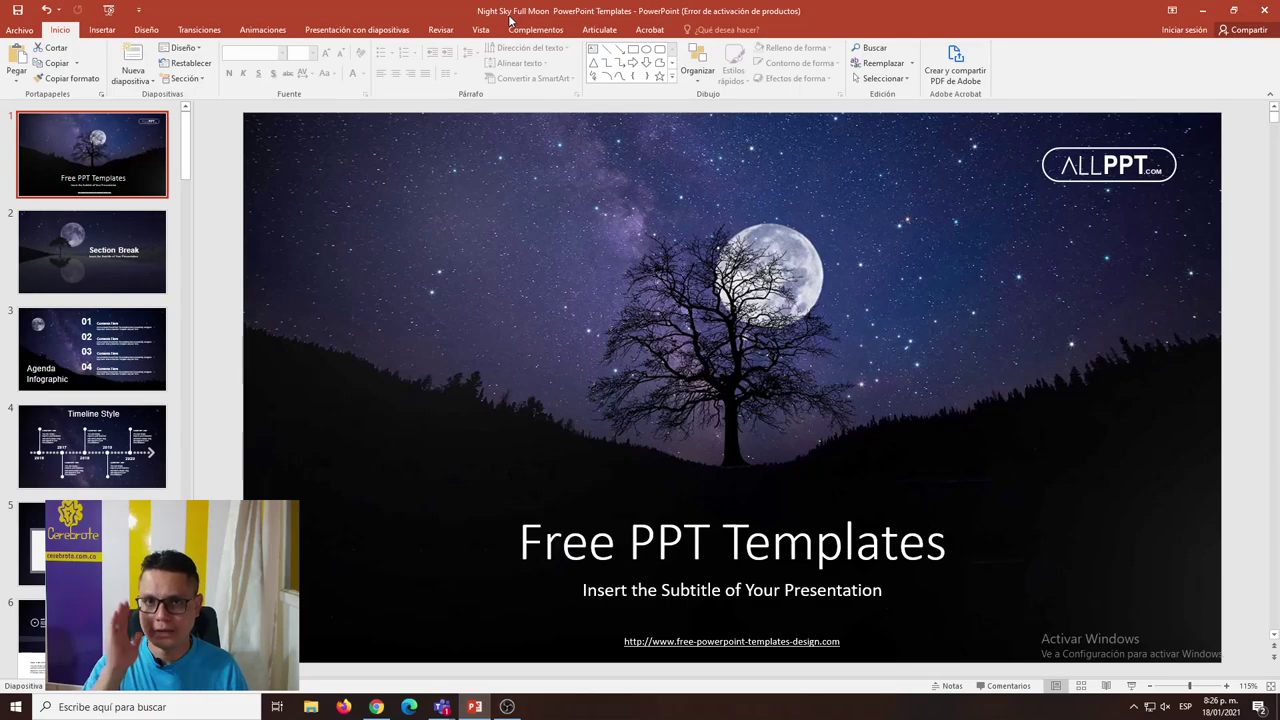
key(alt+Tab)
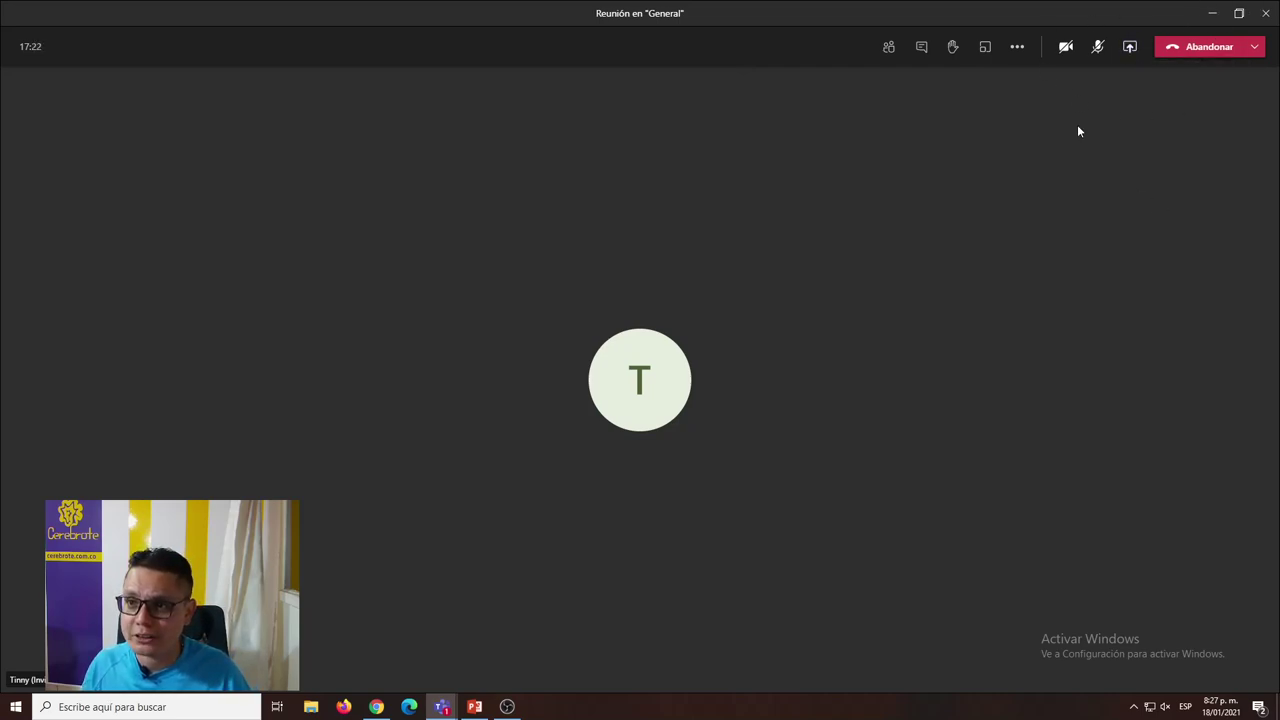
Open the share tray listing open windows, Microsoft Whiteboard, Freehand by InVision and Banderas.pptx.
click(1130, 50)
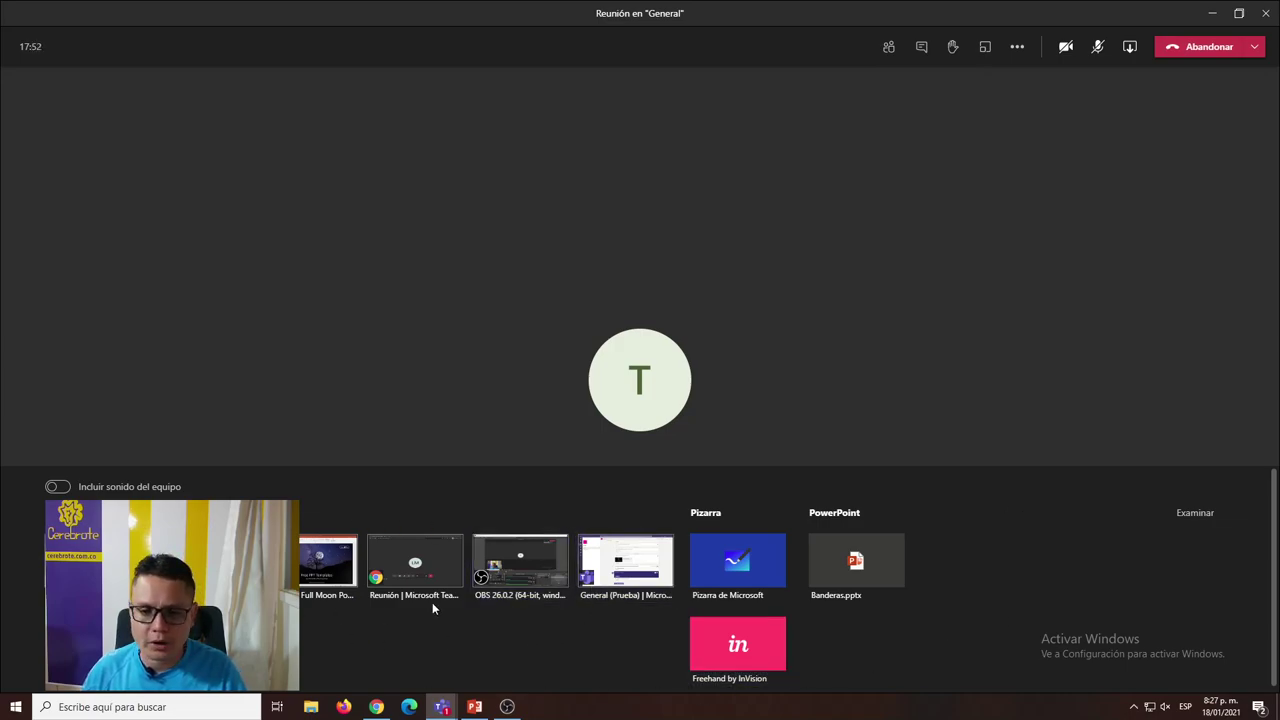
Open the PowerPoint section's Examinar menu offering Cargar desde mi equipo and OneDrive.
double_click(834, 512)
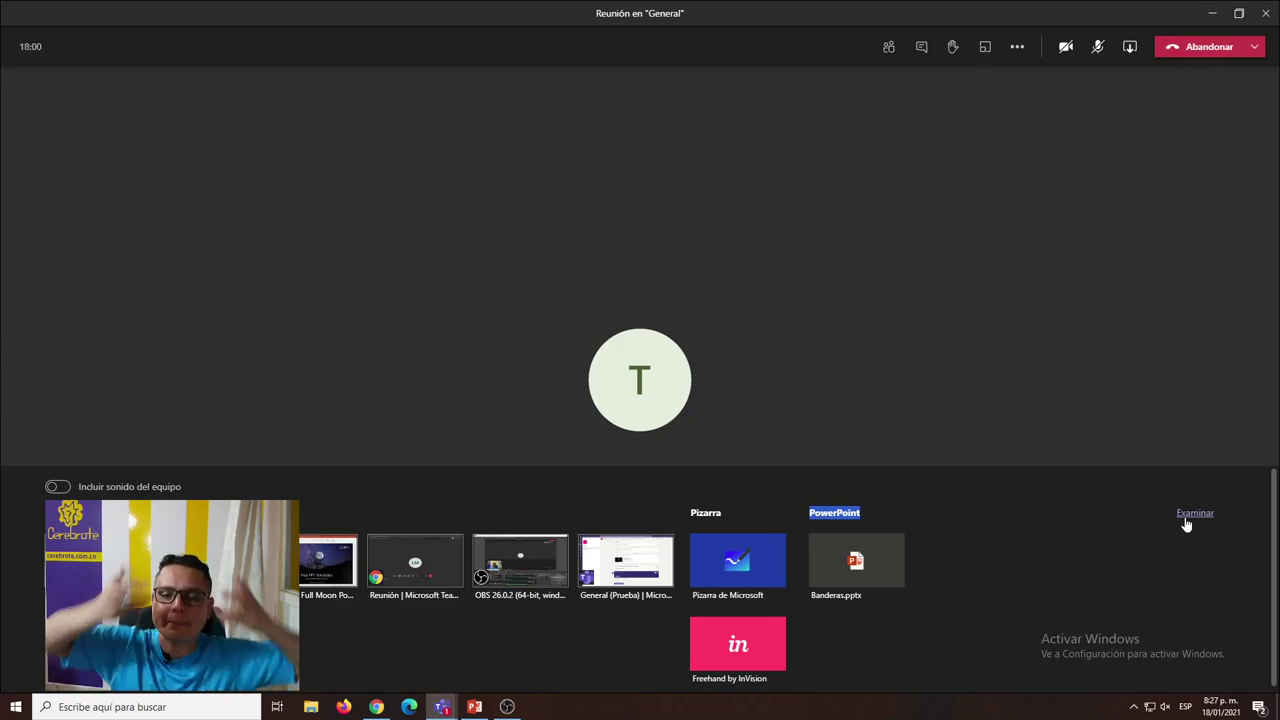
click(1049, 469)
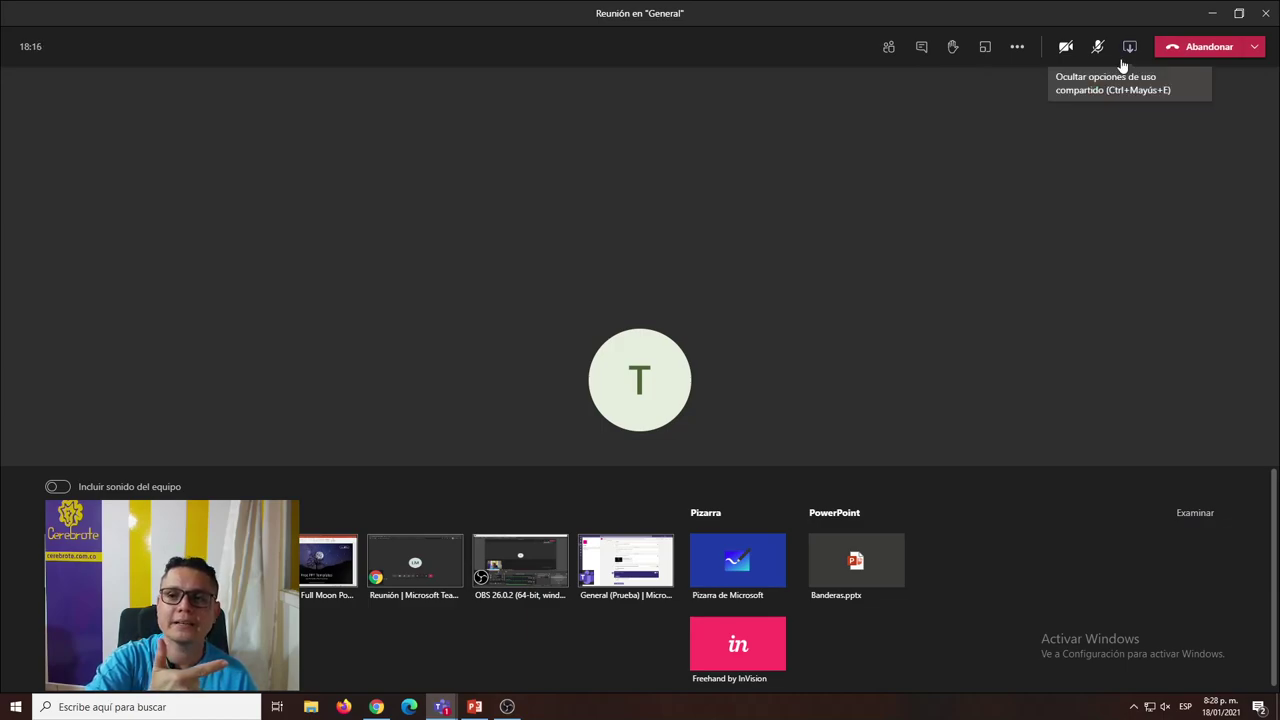
click(1184, 518)
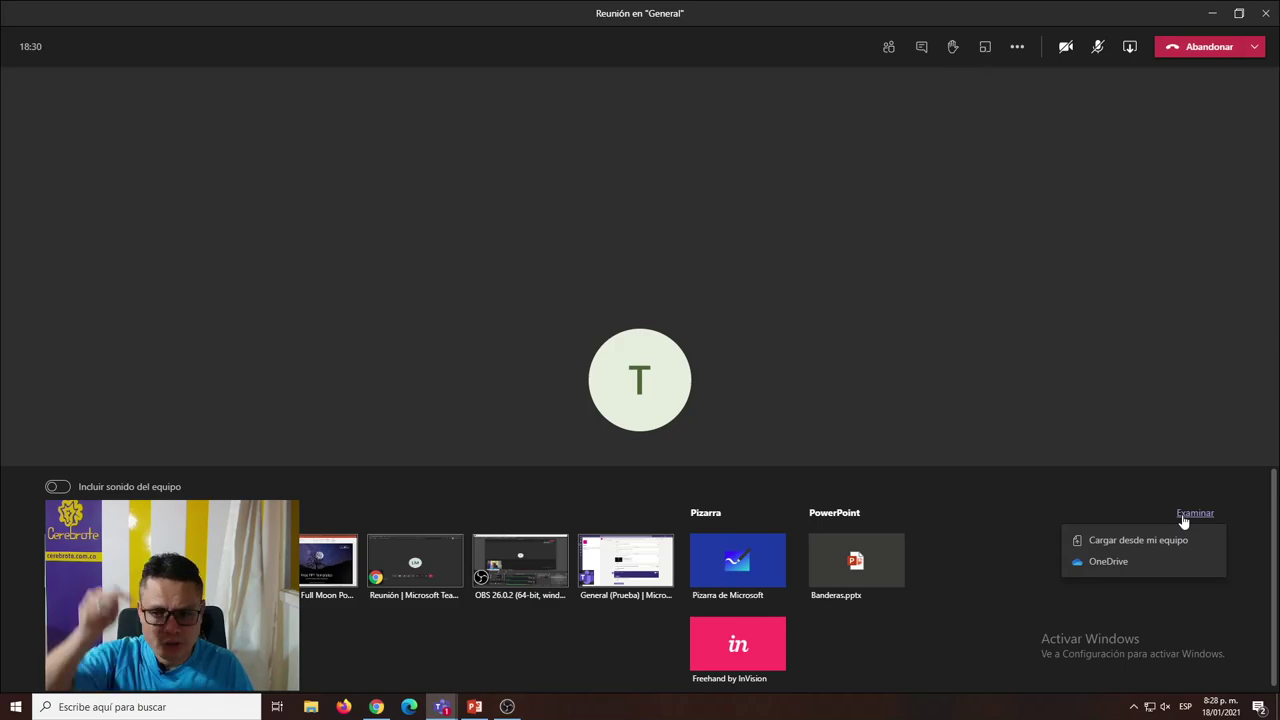
Present 'Night Sky Full Moon PowerPoint Templates' from Descargas live in the meeting.
click(1158, 542)
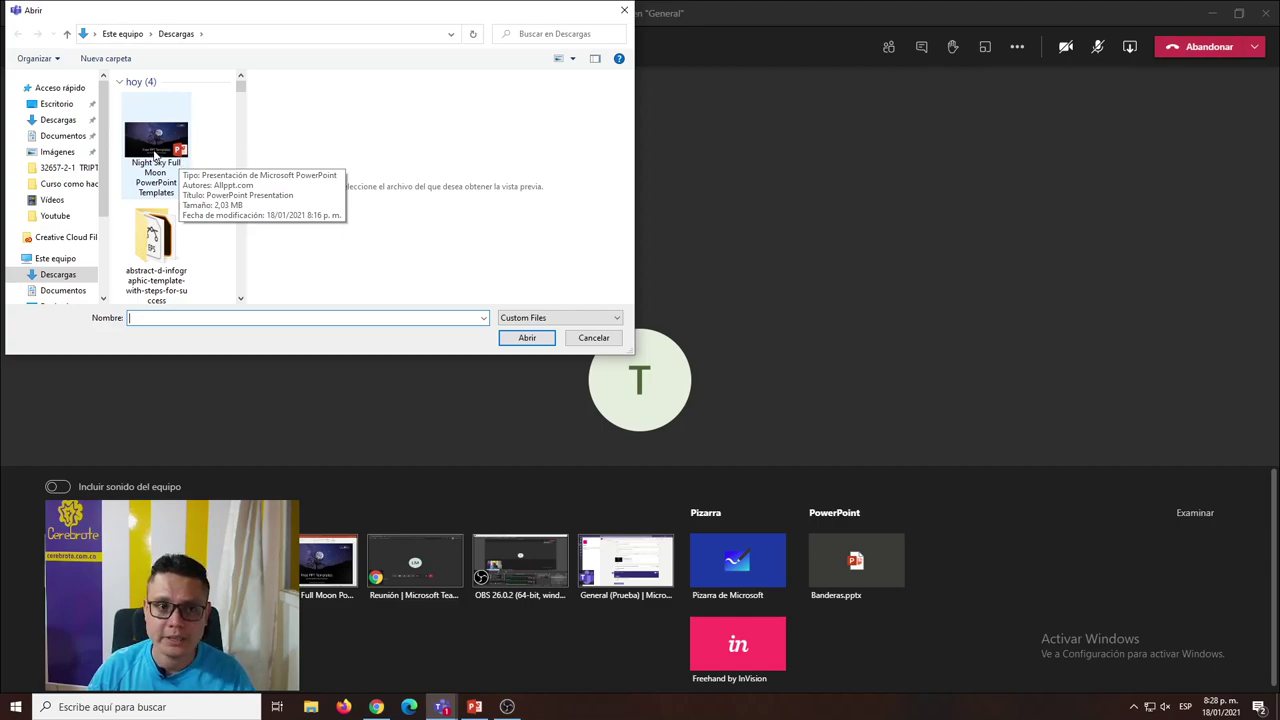
click(155, 155)
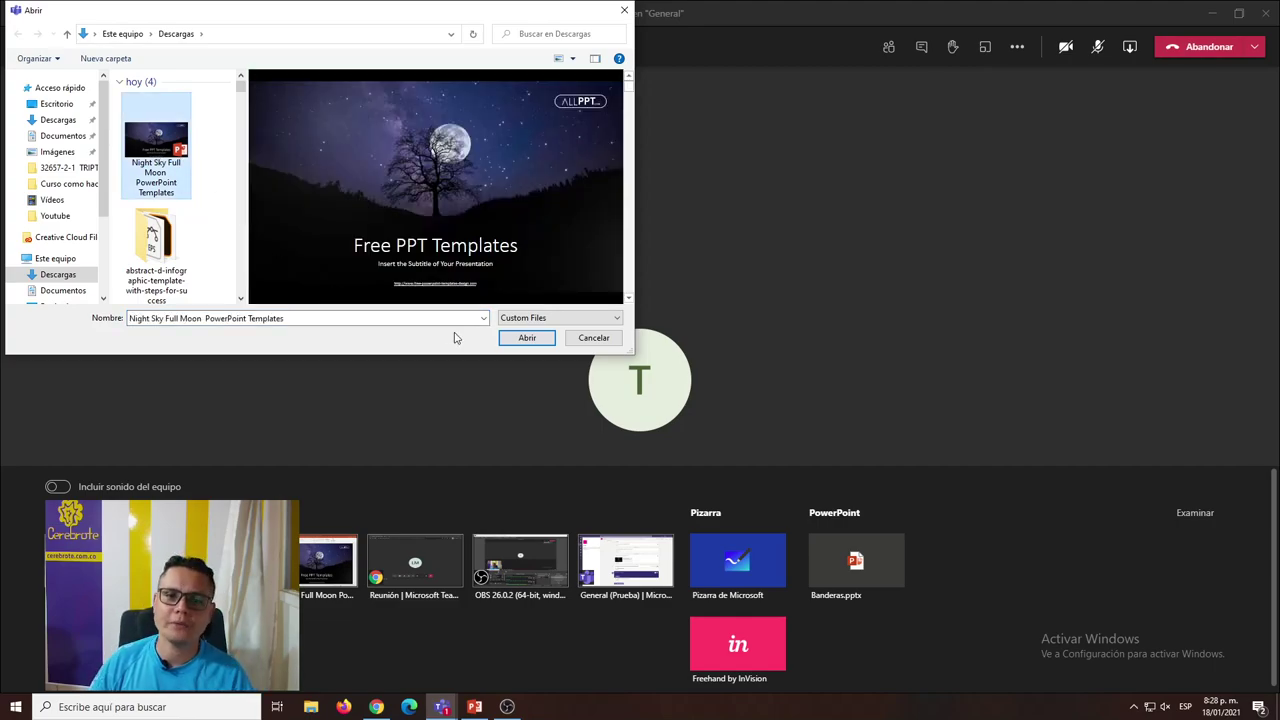
click(524, 338)
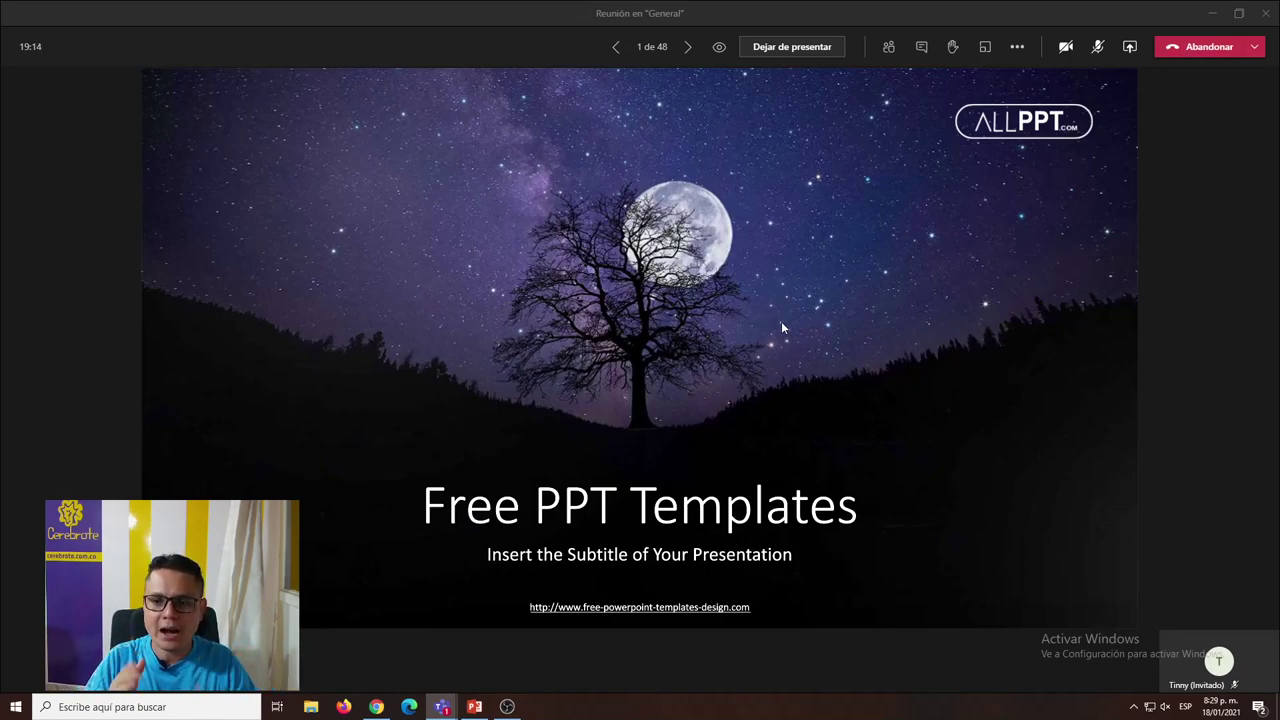
Maximize and restore the guest's Chrome window, then return to the presenter's deck on slide 1.
key(alt+Tab)
key(alt+Tab)
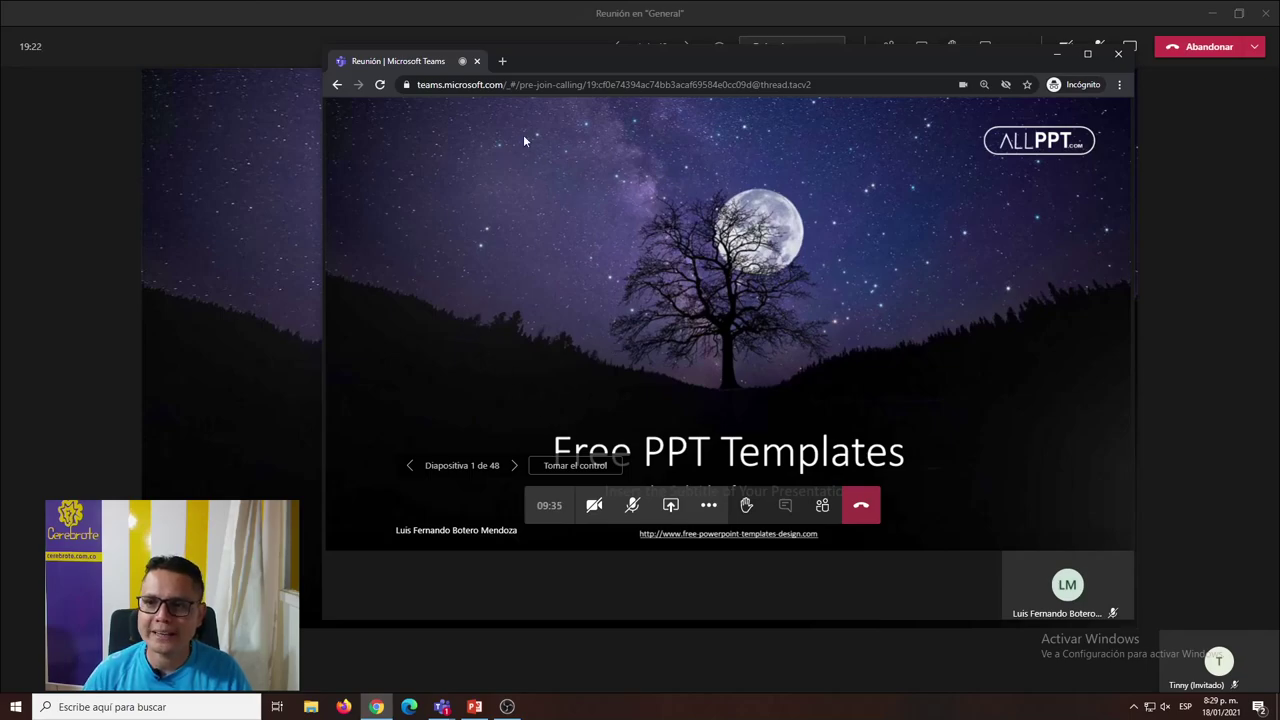
click(1088, 53)
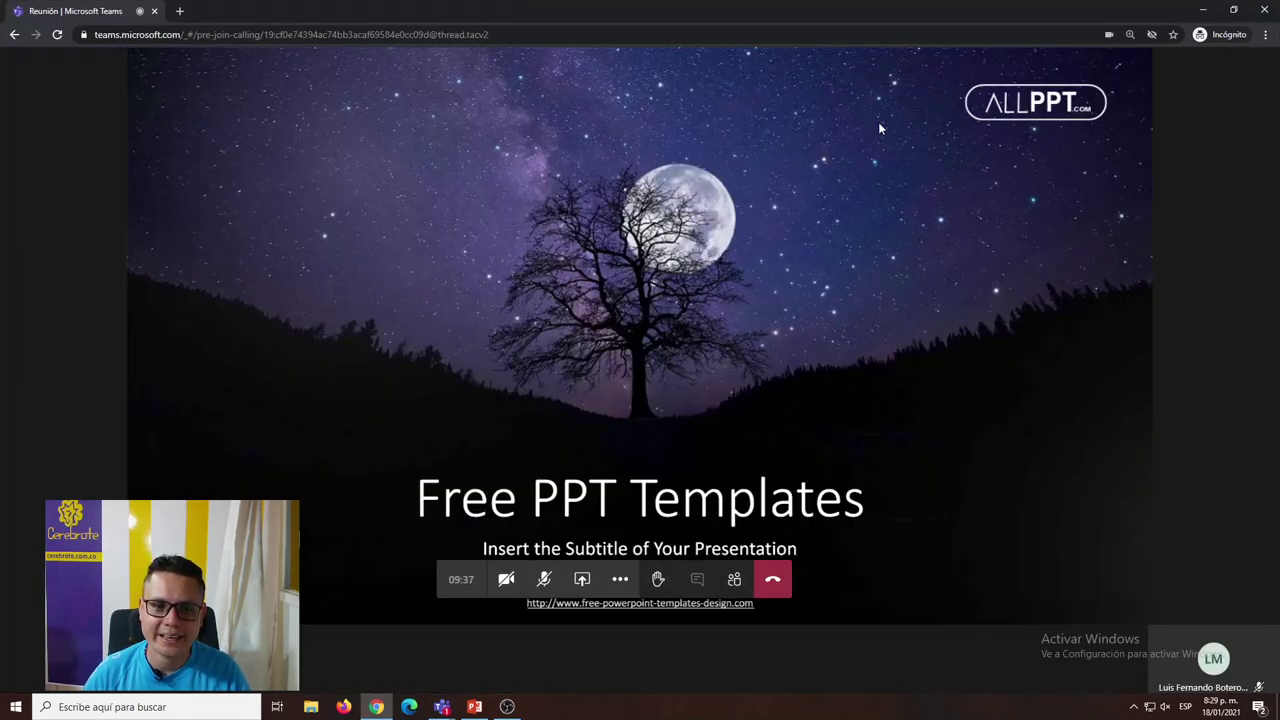
click(1233, 10)
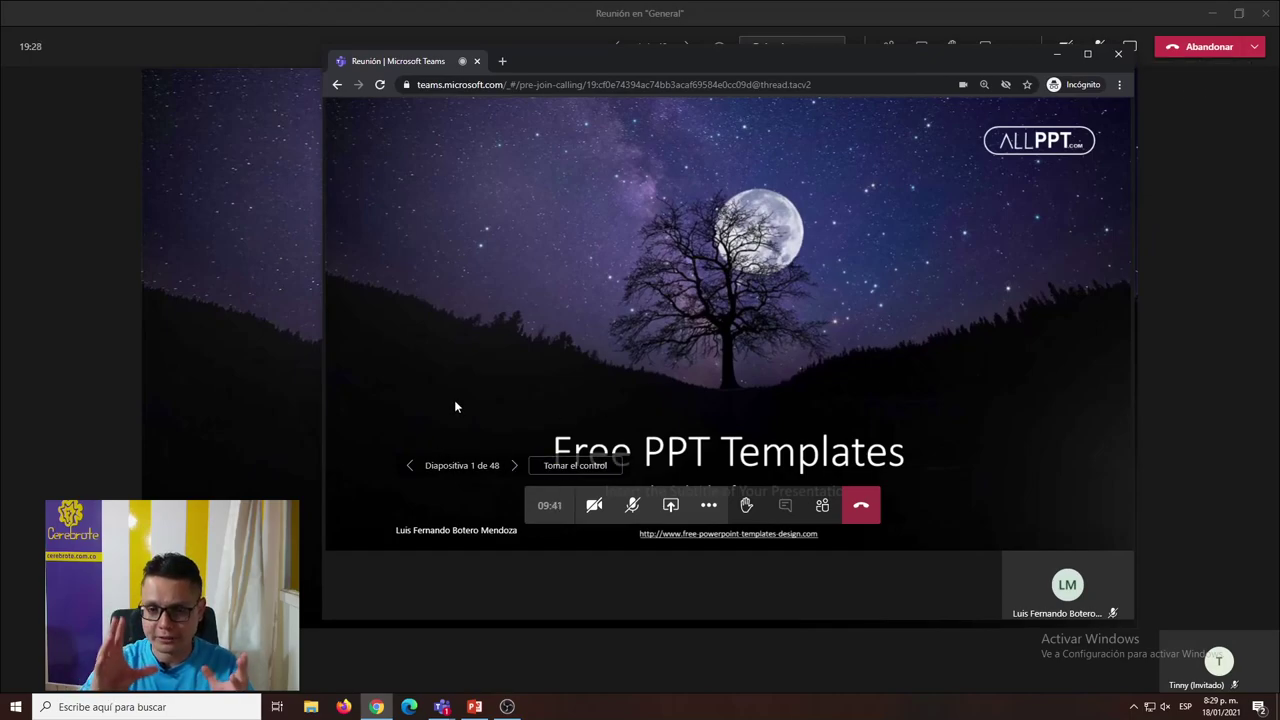
key(alt+Tab)
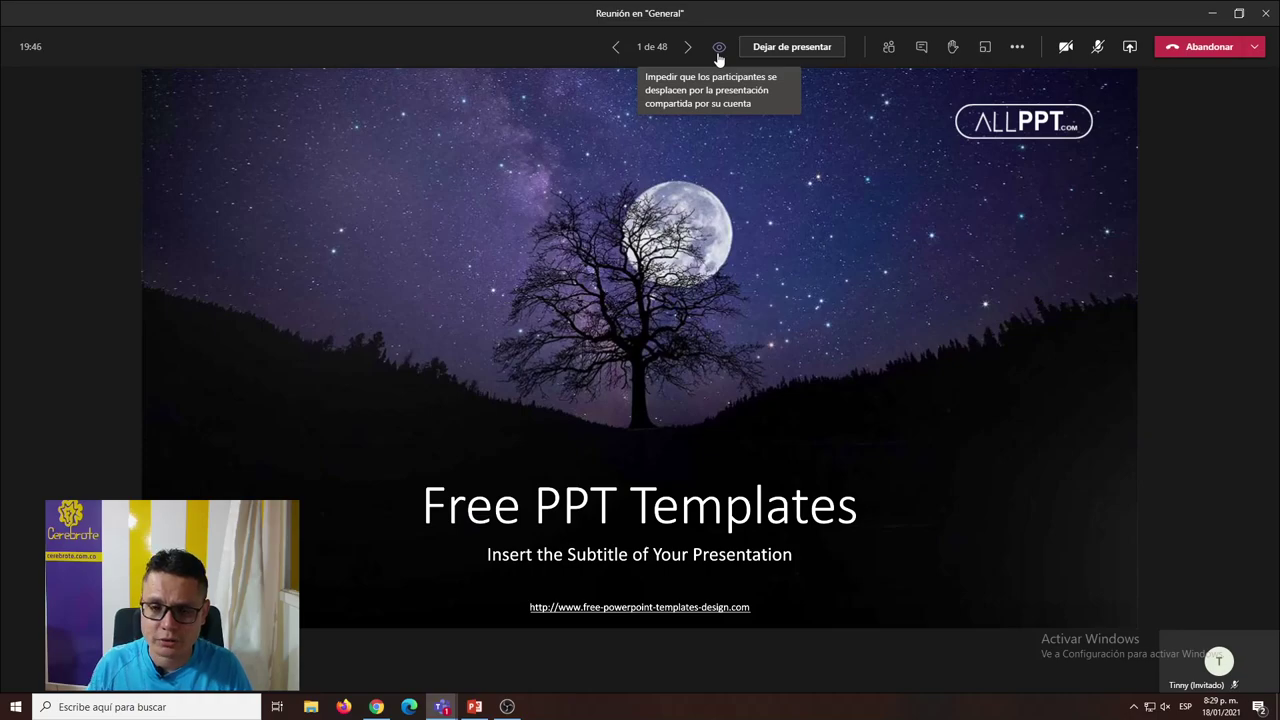
In the guest's browser view, page privately ahead through Timeline Style to slide 7.
key(alt+Tab)
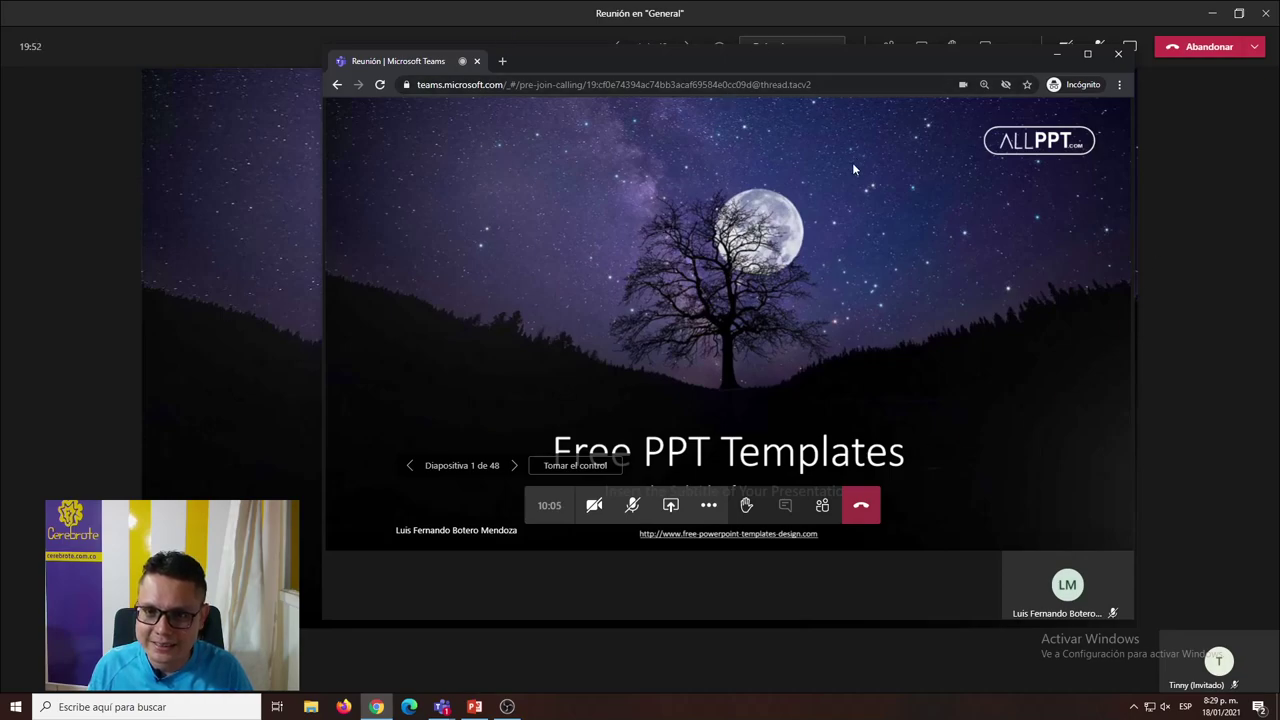
click(515, 467)
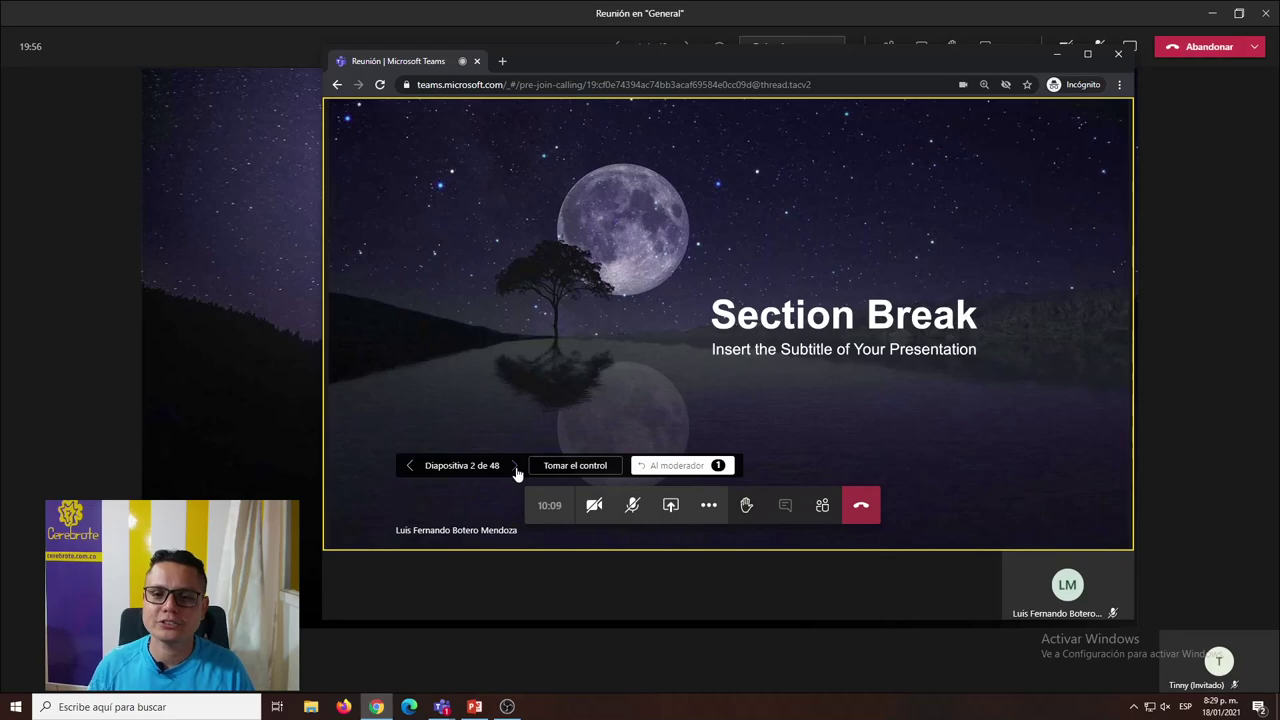
click(515, 467)
click(515, 467)
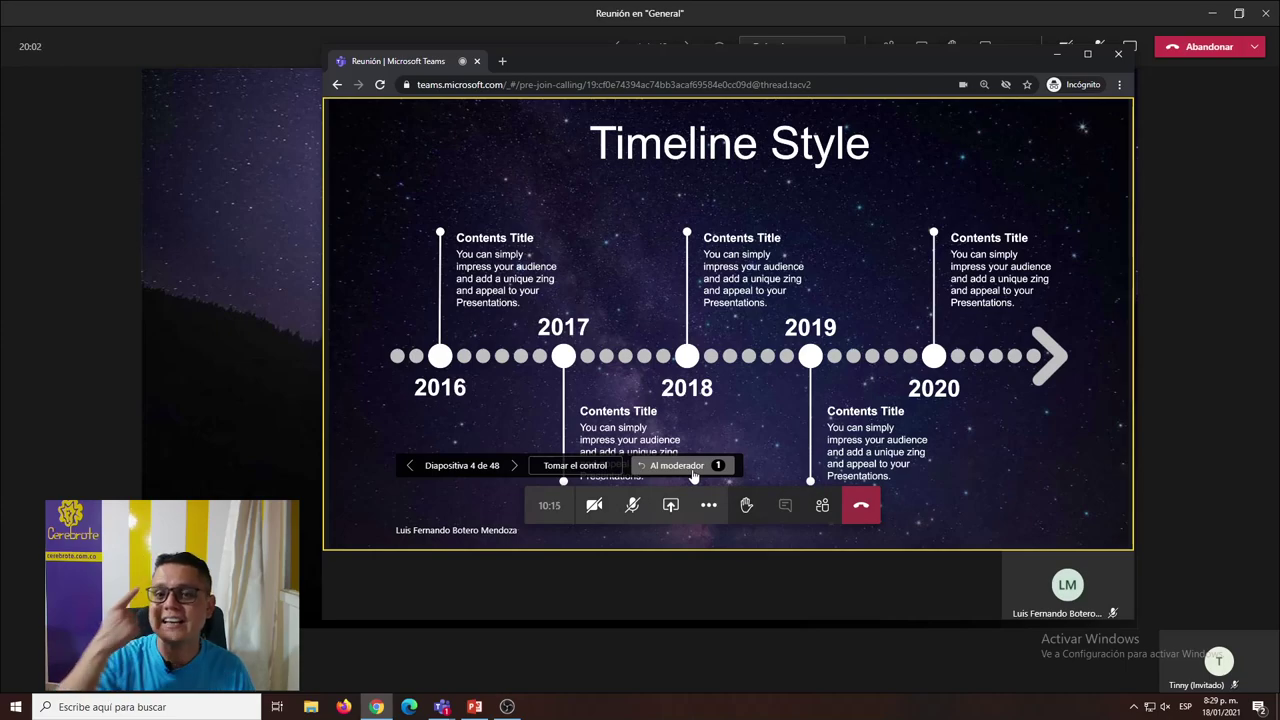
click(680, 466)
click(516, 466)
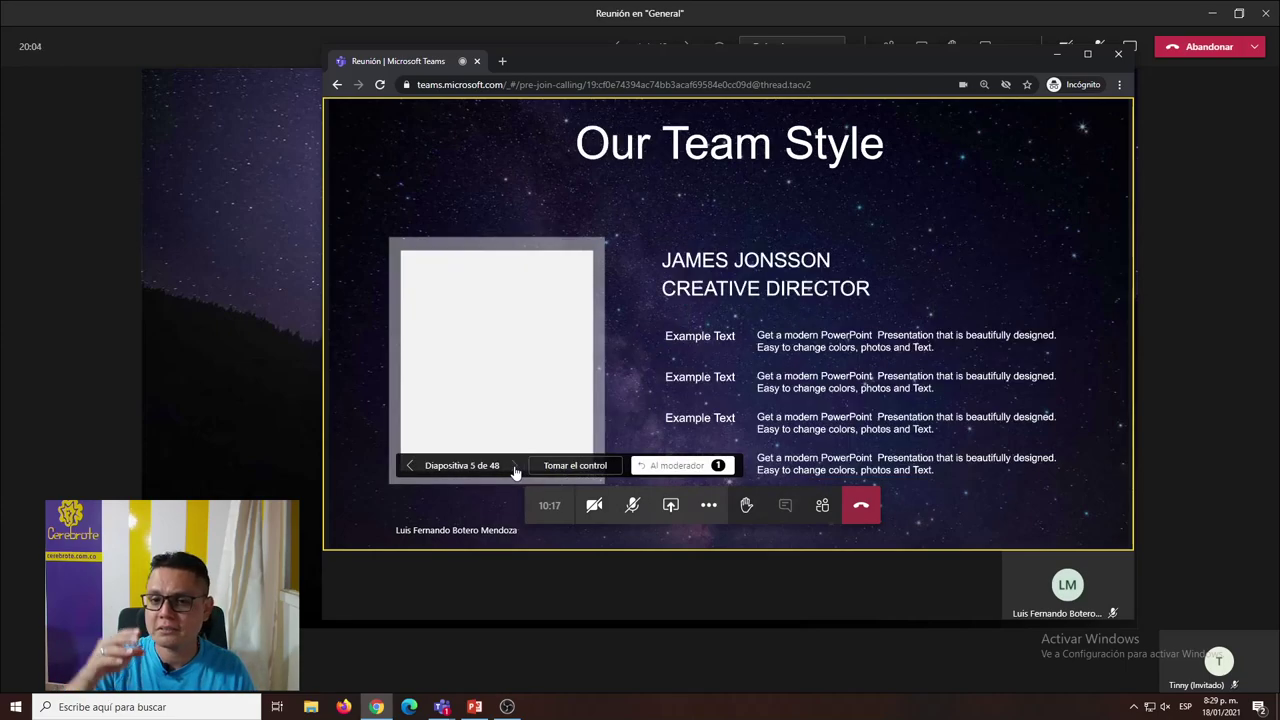
click(516, 466)
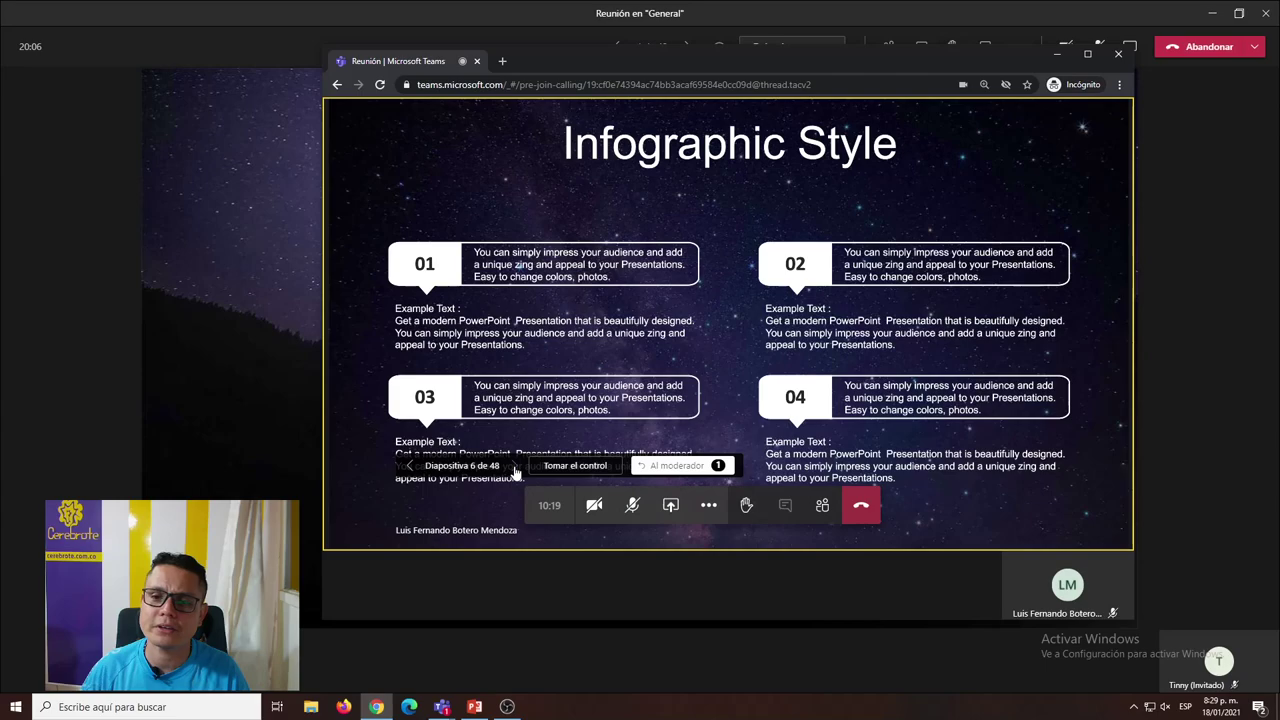
click(516, 466)
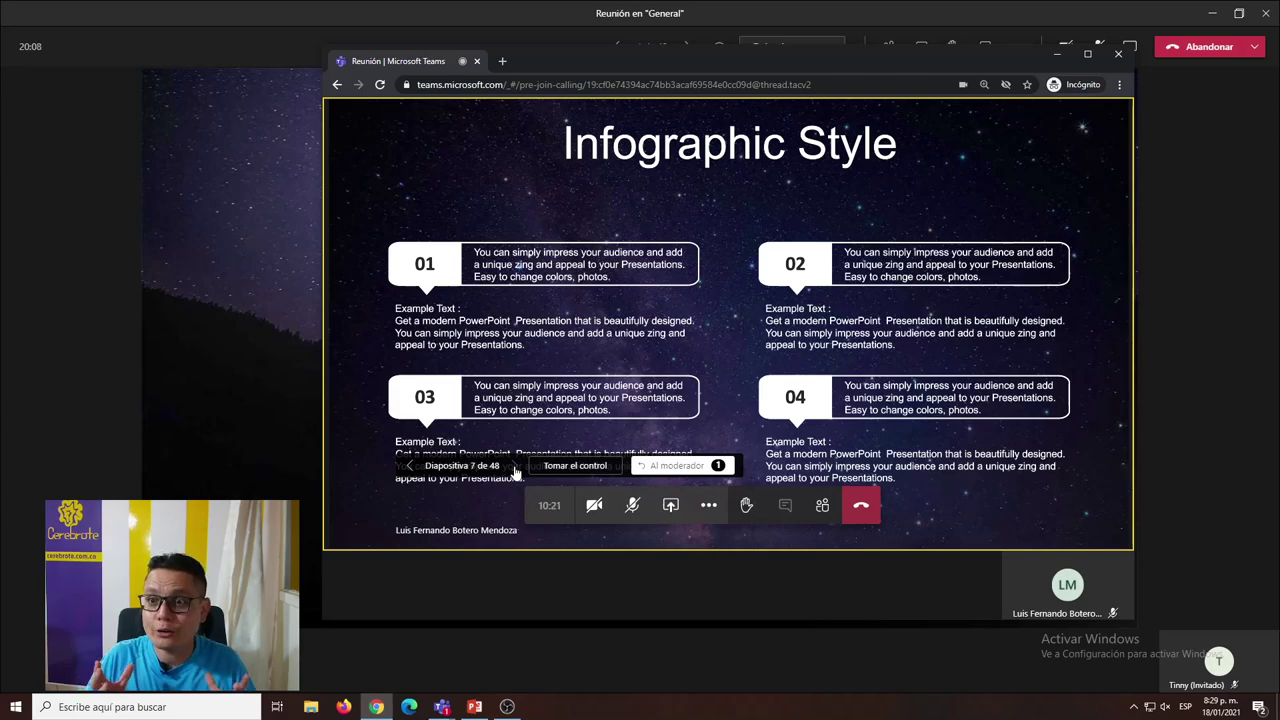
Glance at the presenter window, then page the guest's view ahead to slide 10.
key(alt+Tab)
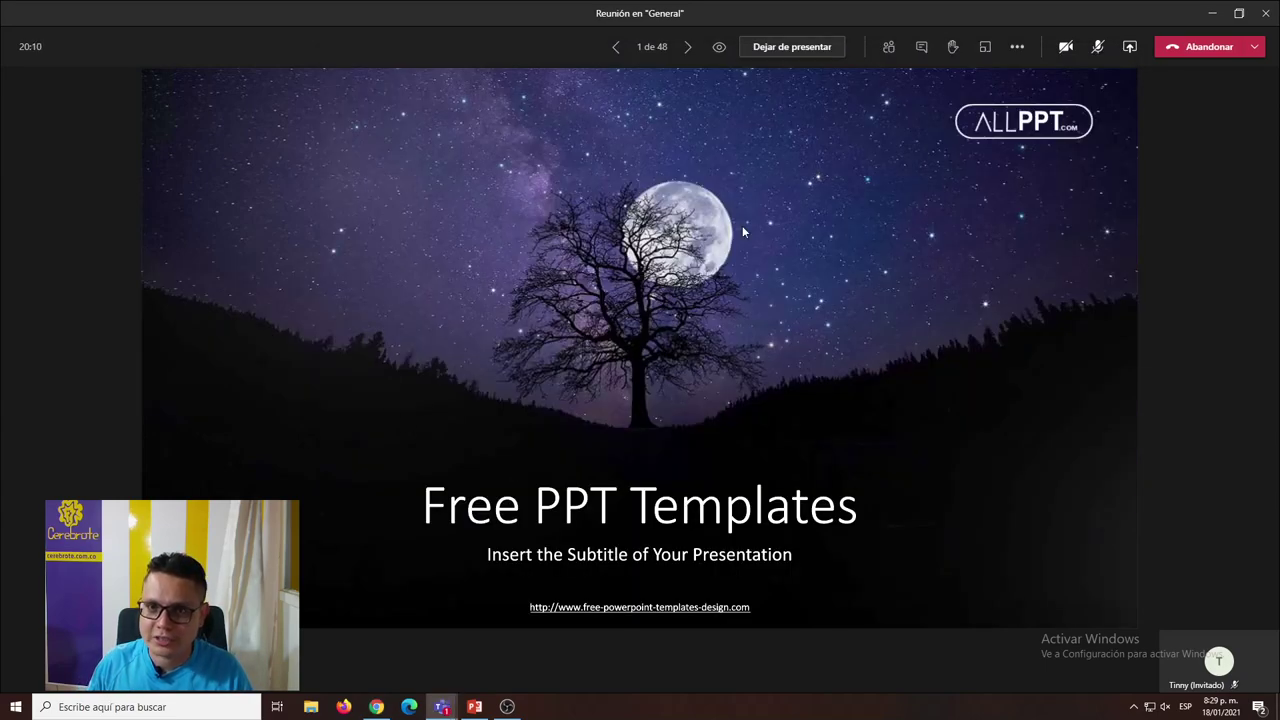
key(alt+Tab)
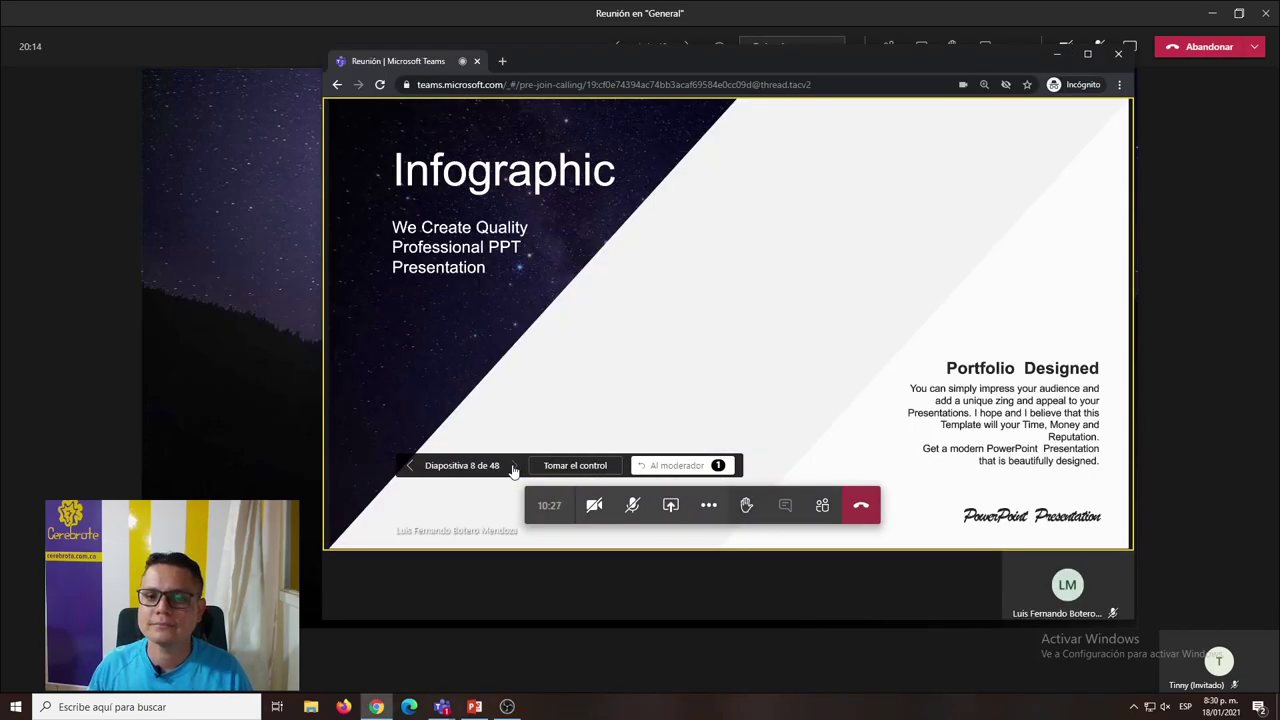
click(513, 466)
click(513, 466)
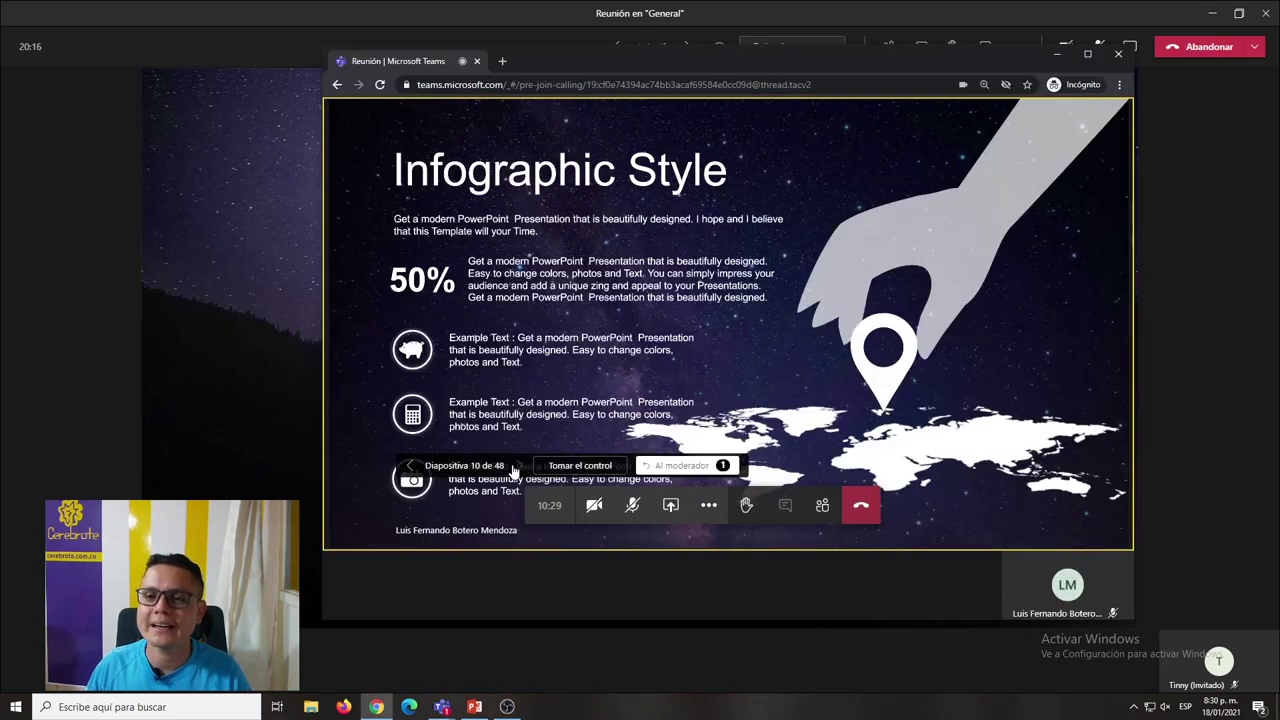
In the presenter window, step the deck to slide 2, back, and leave it on Section Break.
key(alt+Tab)
key(Right)
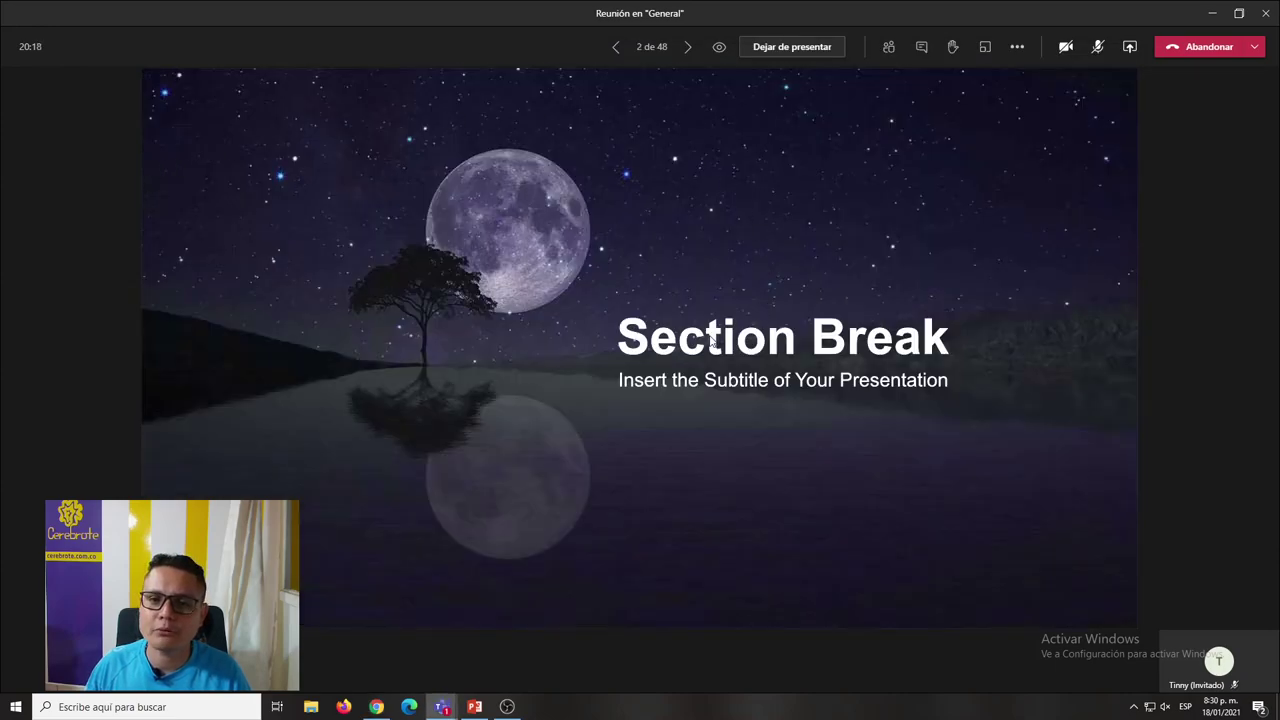
key(Left)
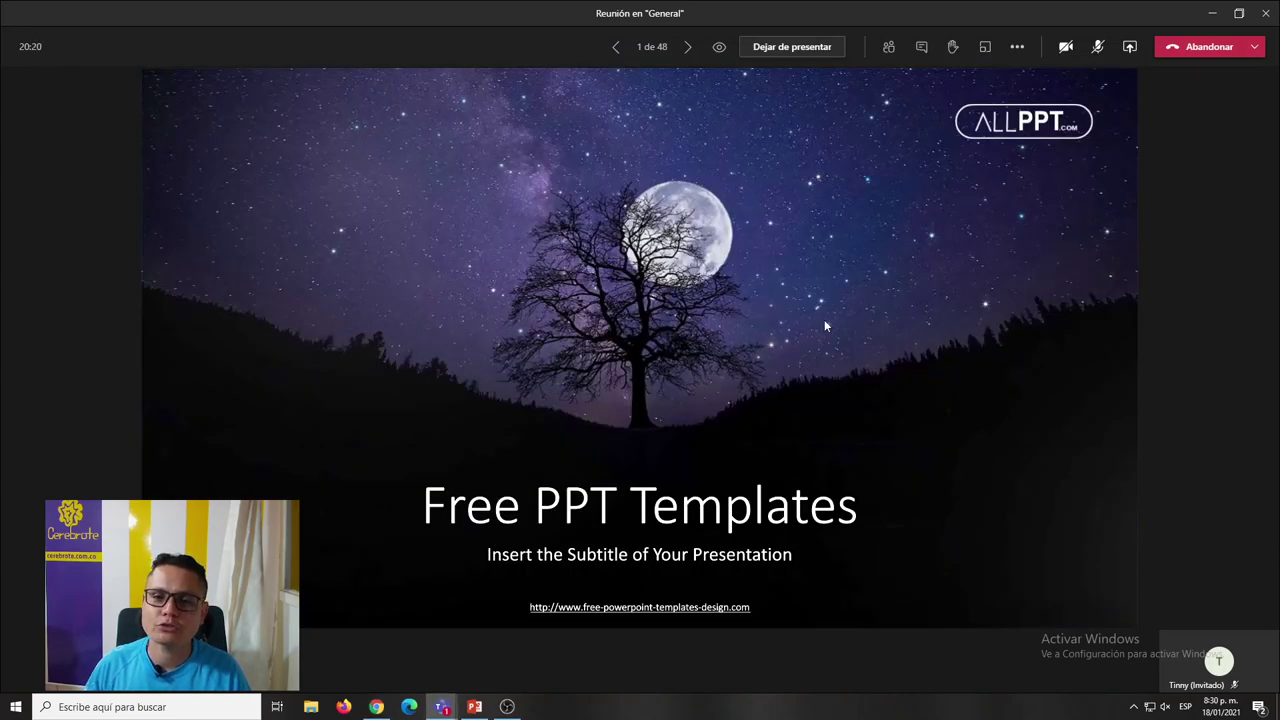
key(Right)
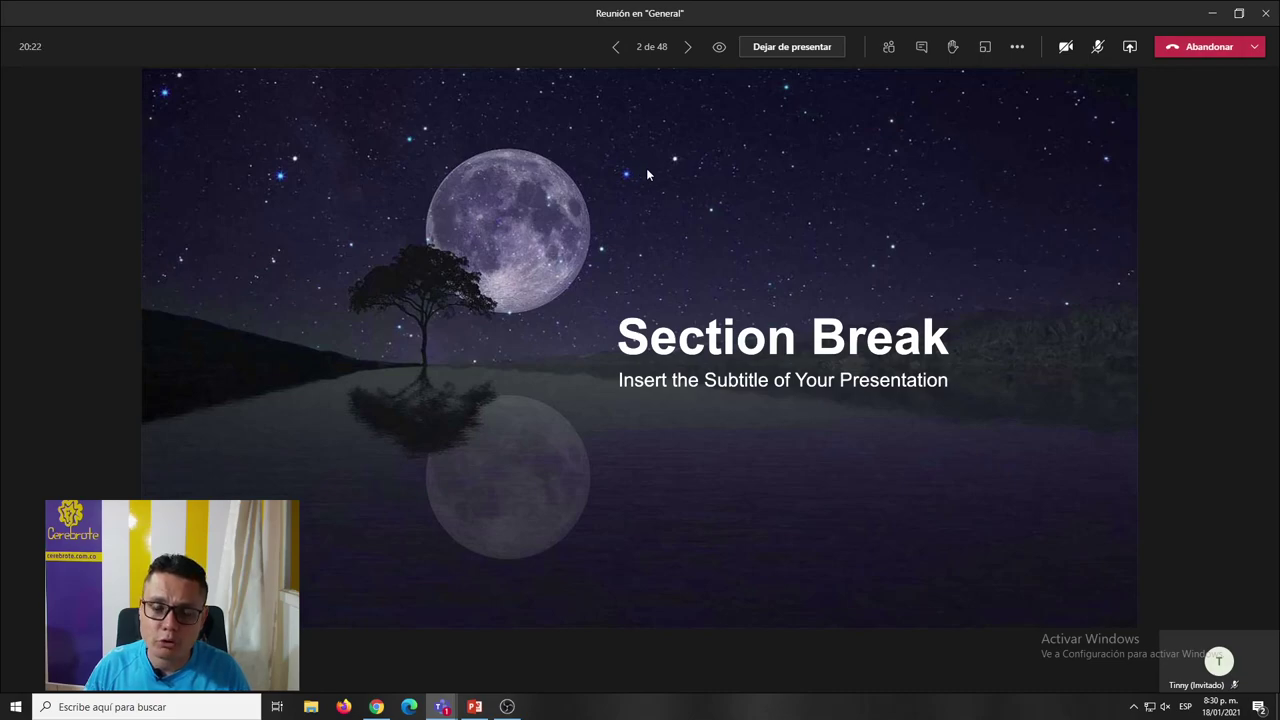
Resync the guest's view with 'Al moderador', then page privately ahead to slide 7.
key(alt+Tab)
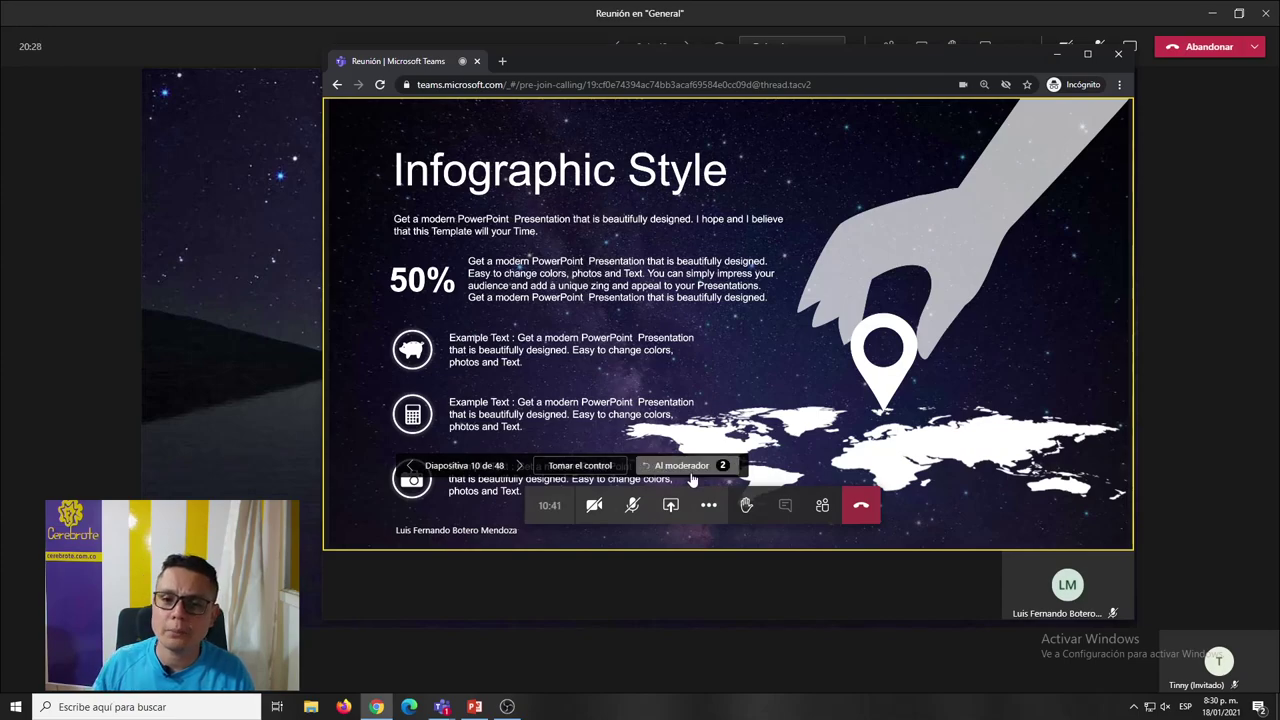
click(687, 468)
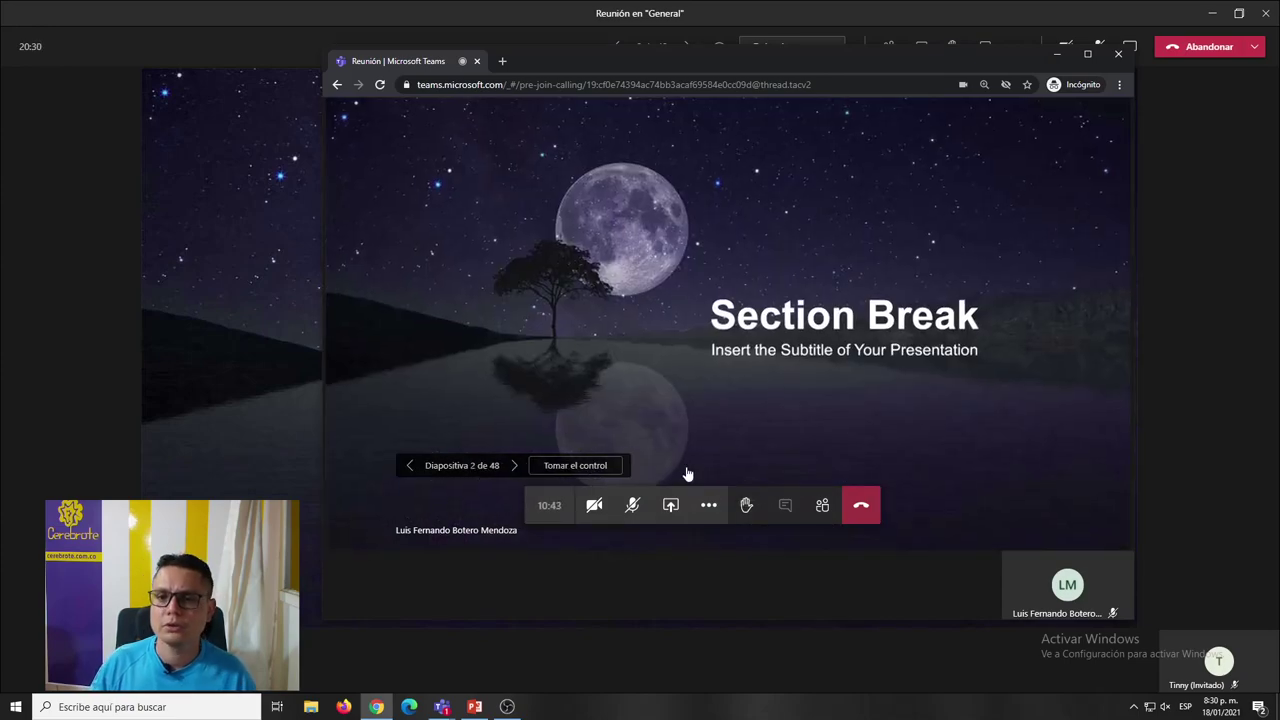
click(513, 470)
click(514, 468)
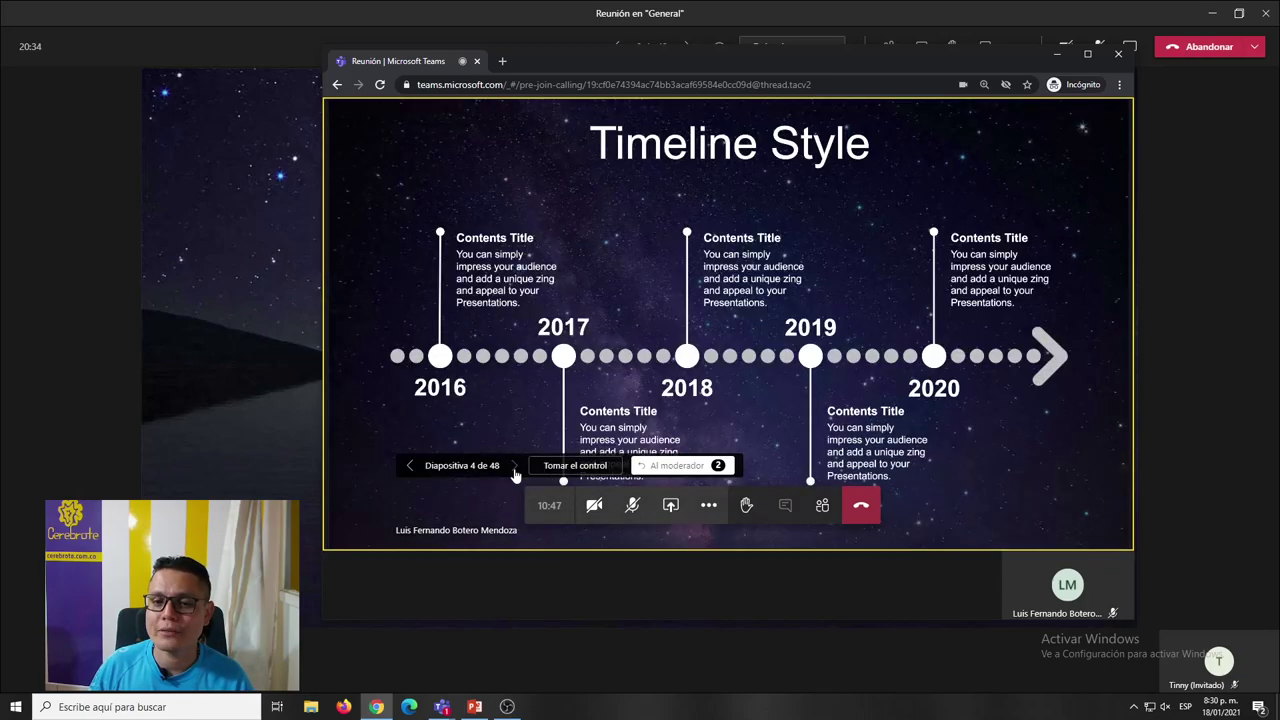
click(514, 468)
click(514, 468)
click(514, 468)
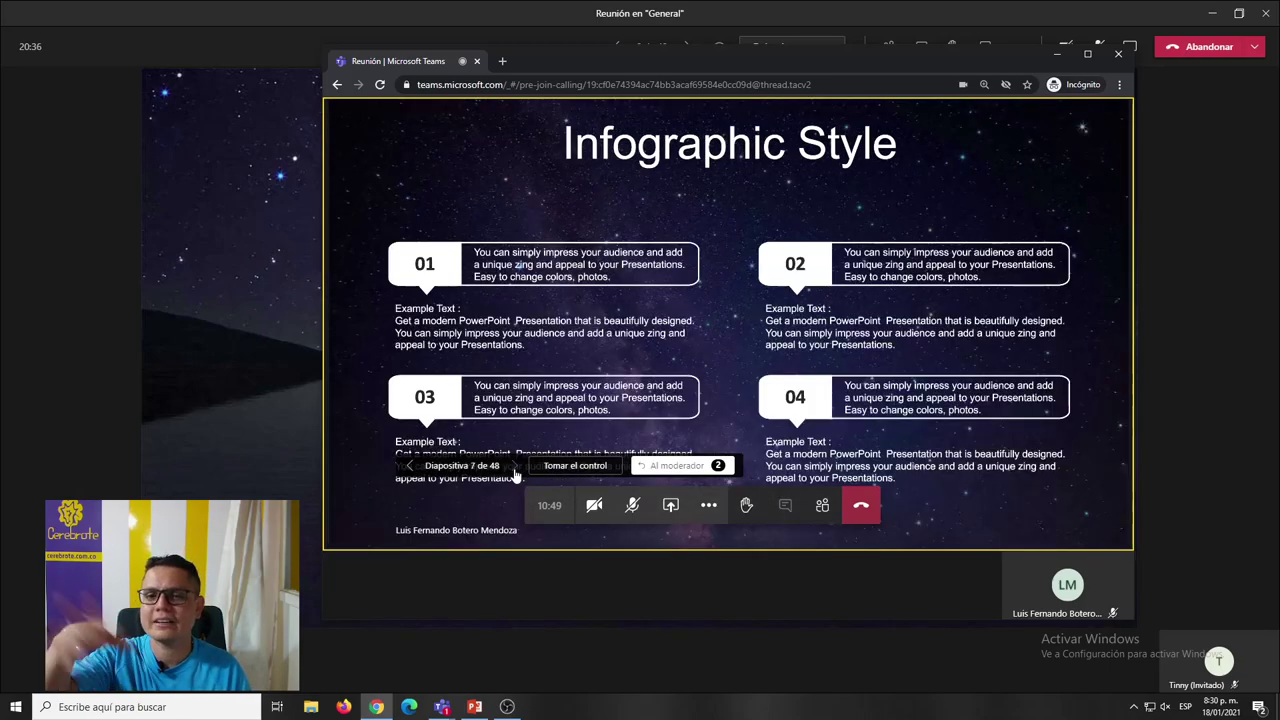
click(514, 468)
Continue the guest's view to slide 12, then sync it back to the presenter.
click(514, 468)
click(514, 468)
click(514, 468)
click(514, 468)
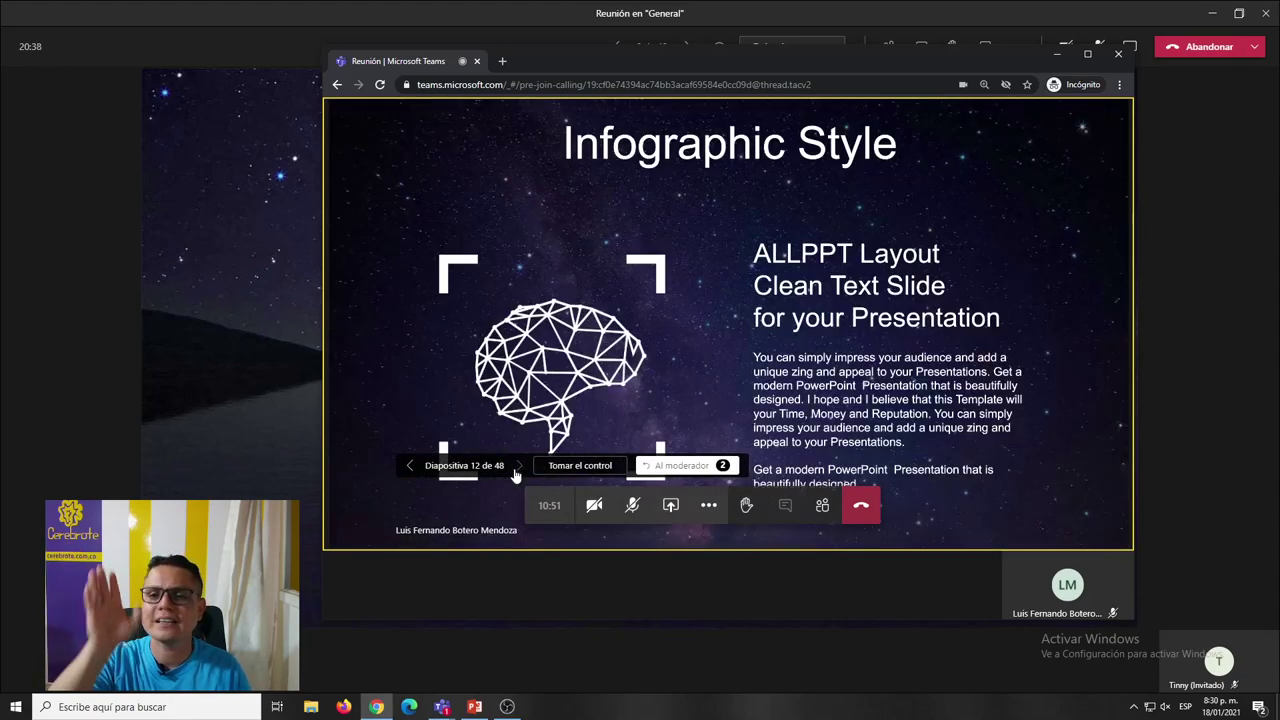
click(514, 468)
click(514, 468)
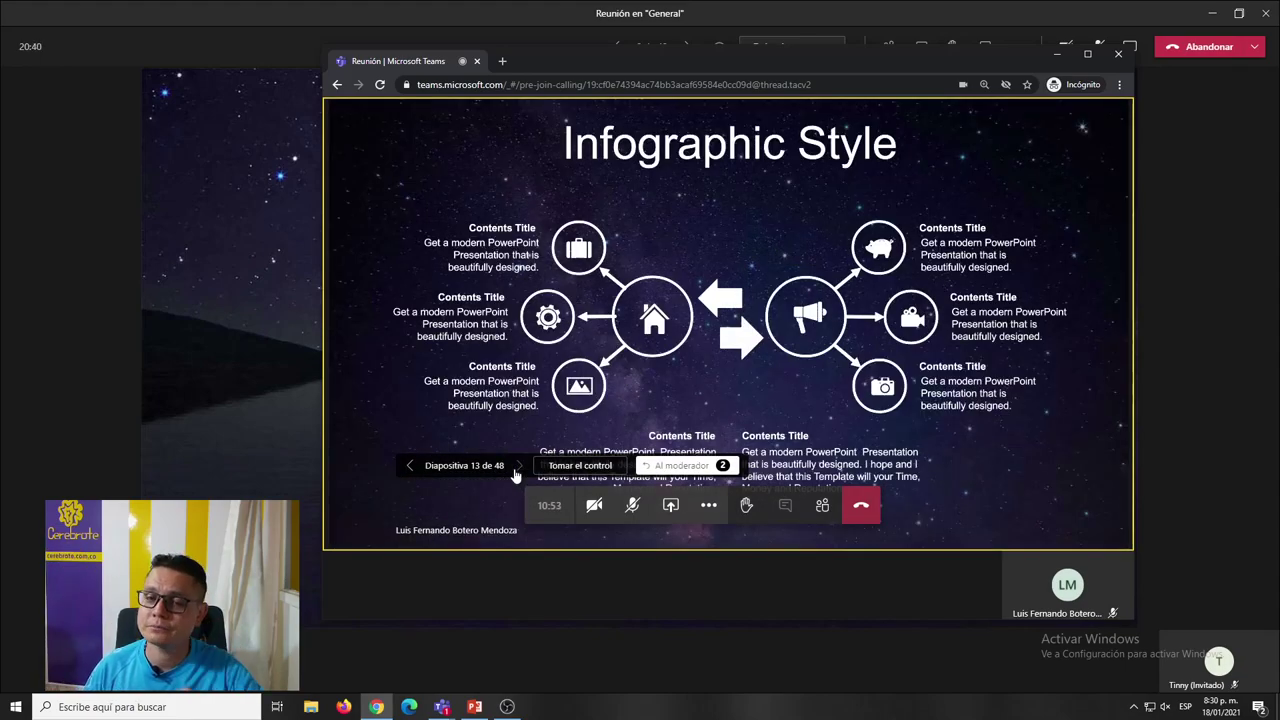
click(701, 466)
Disable attendees' private viewing and advance the deck to slide 3, checking the guest's view.
key(alt+Tab)
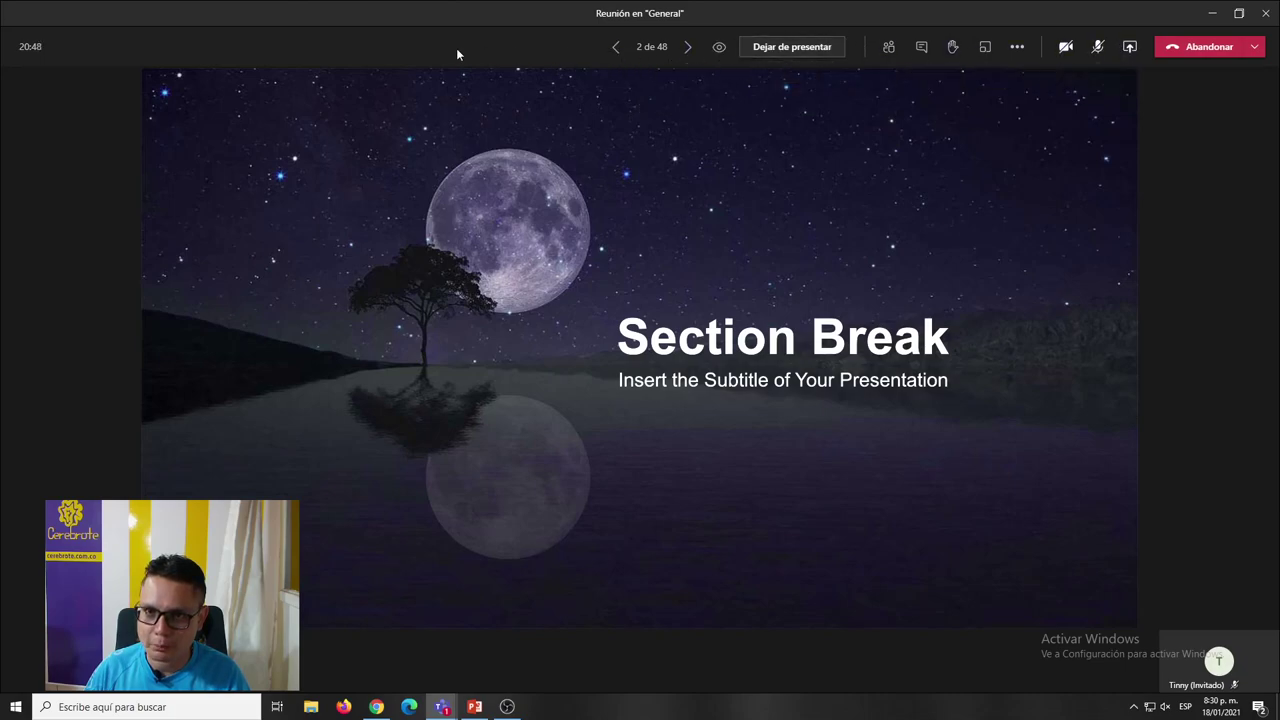
click(719, 50)
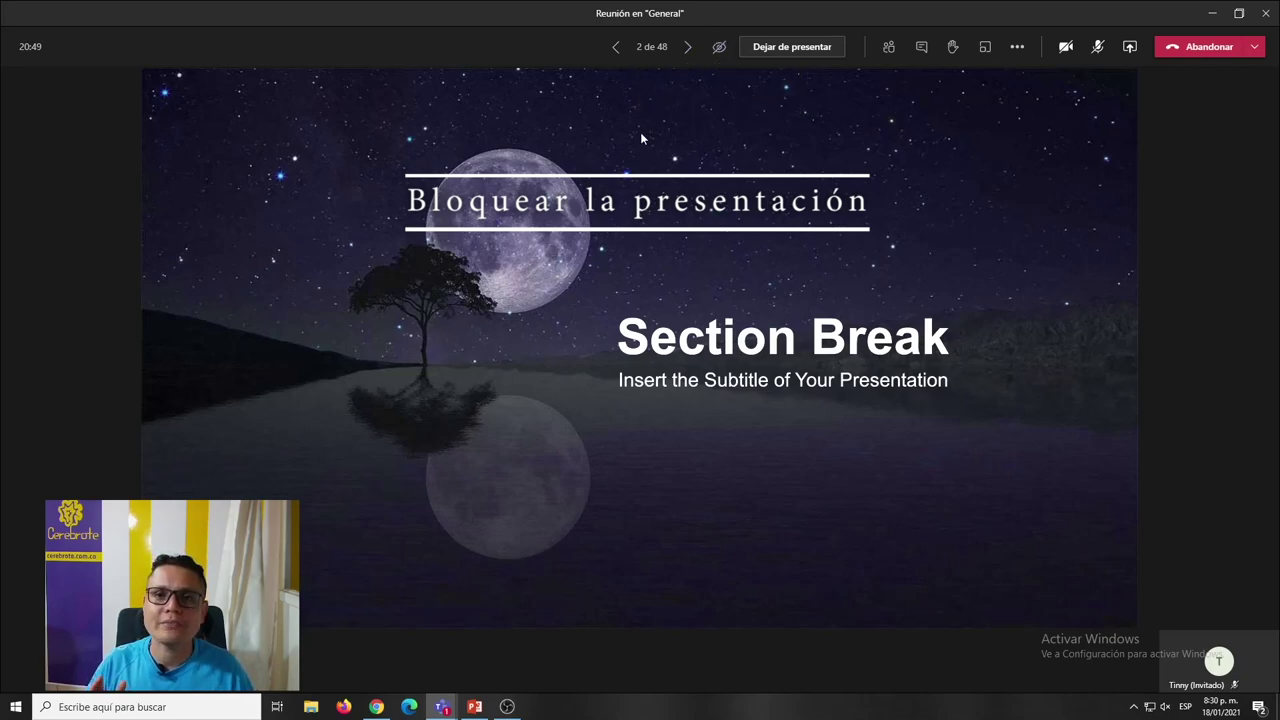
key(alt+Tab)
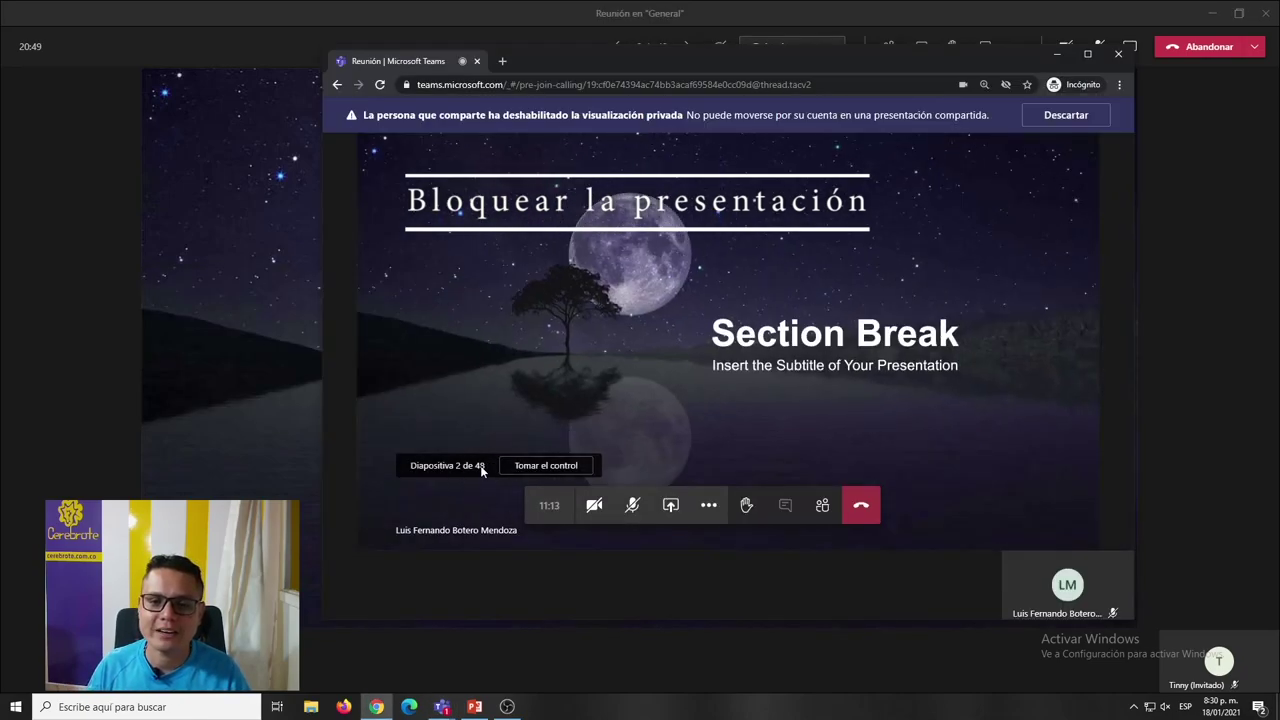
key(alt+Tab)
key(Right)
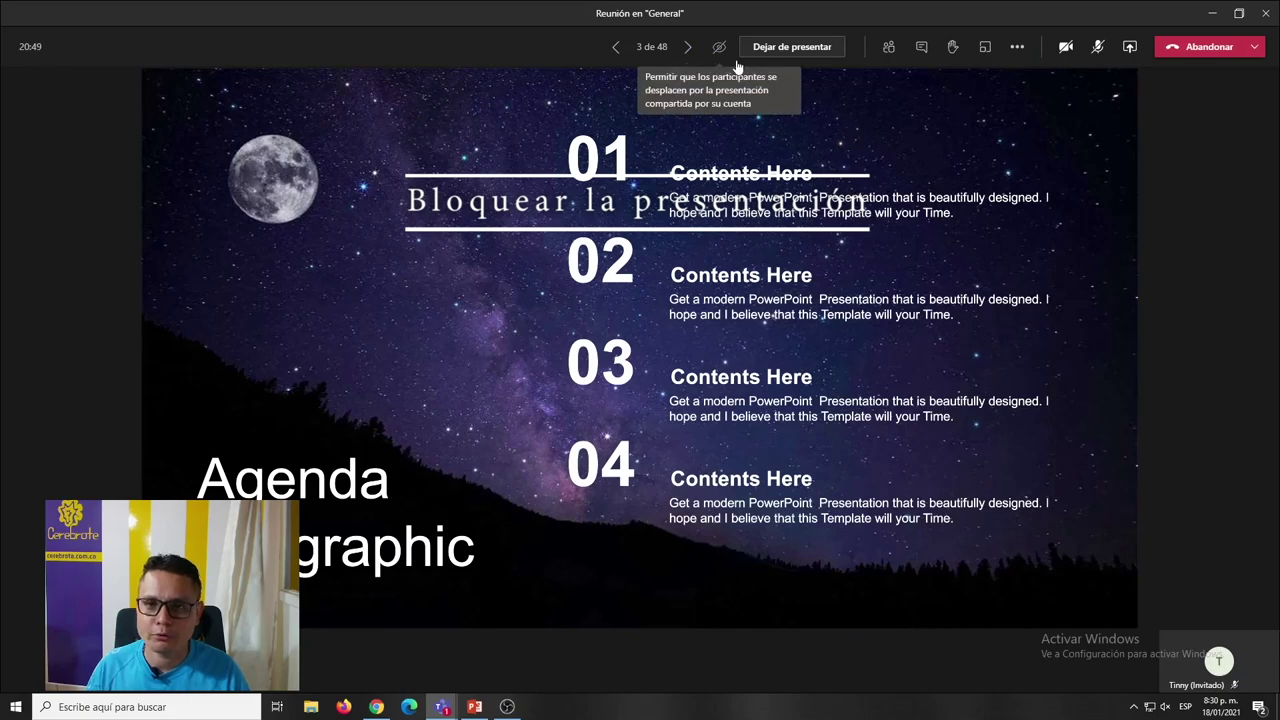
key(alt+Tab)
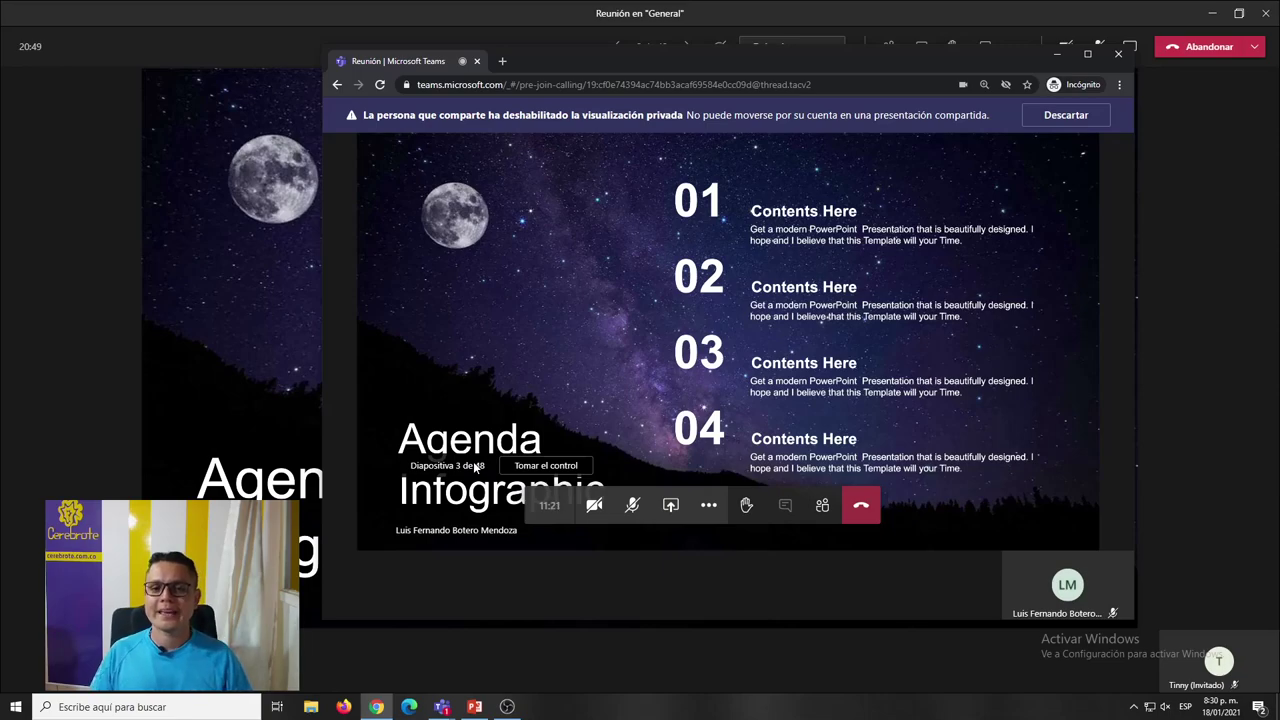
Advance the presented deck to slide 9, Infographic Style, and confirm it in the guest's view.
click(224, 351)
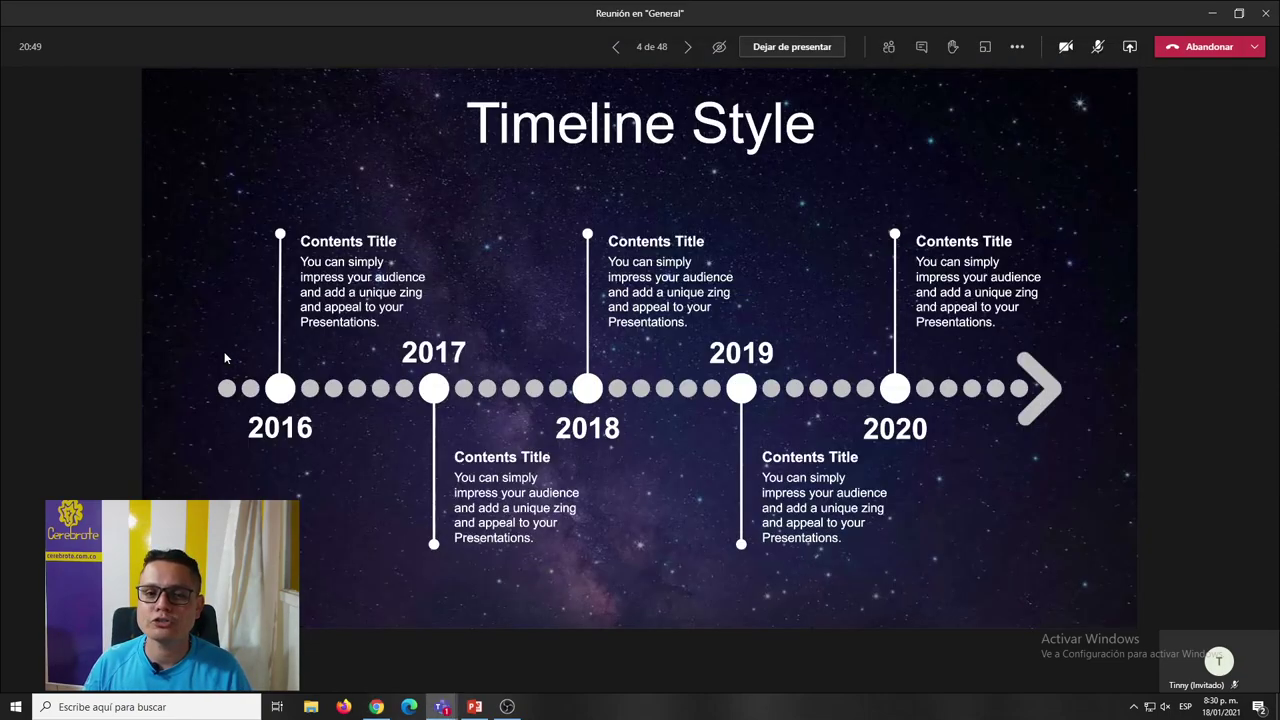
key(Right)
key(Right)
key(Right)
key(Right)
key(Right)
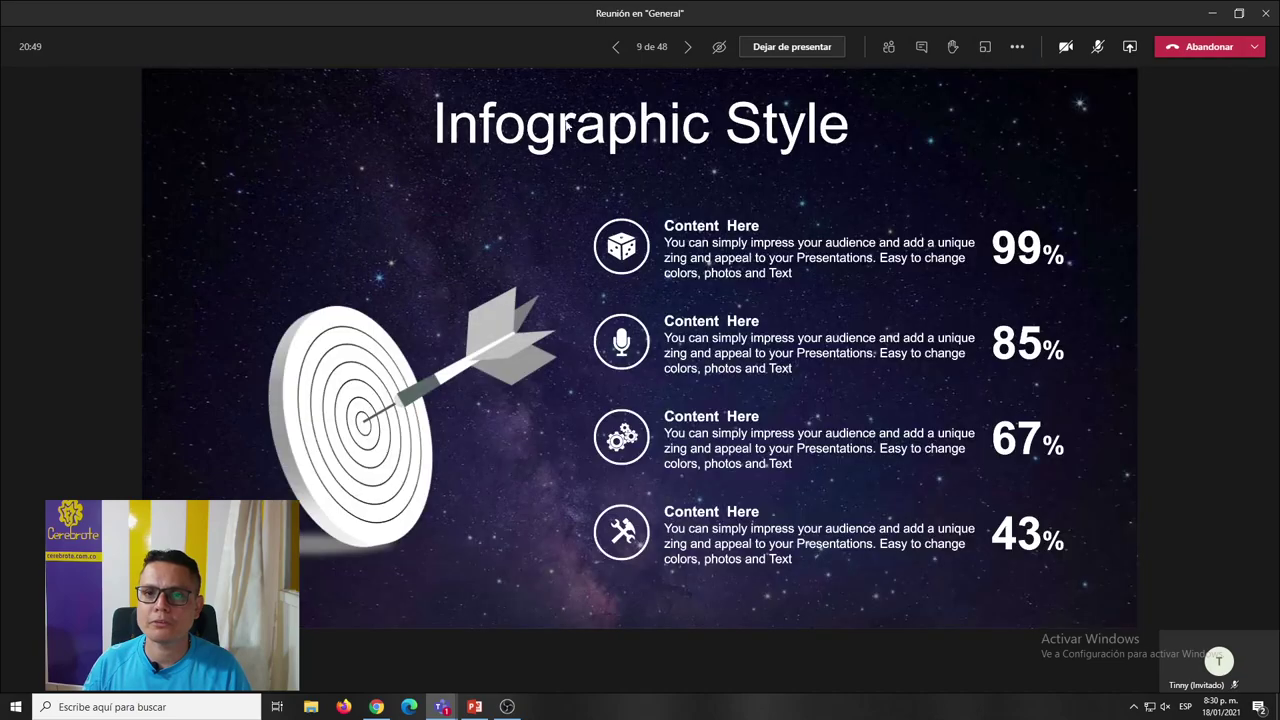
click(639, 47)
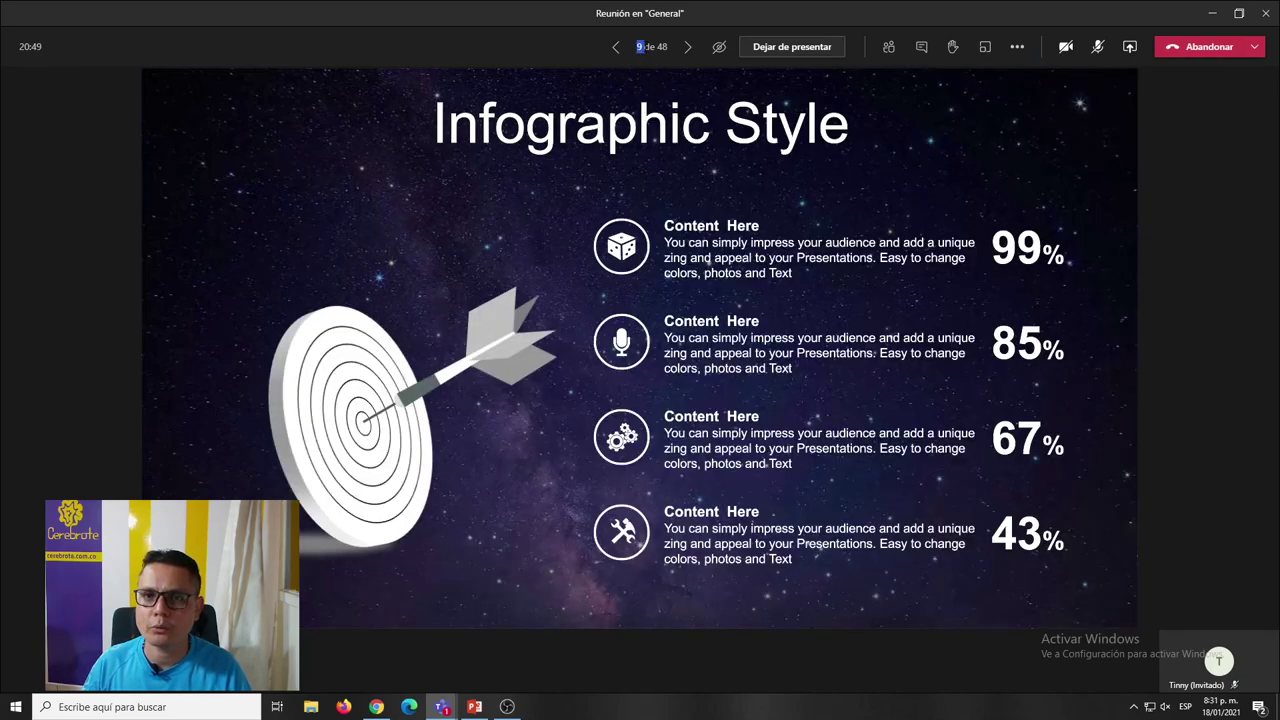
key(alt+Tab)
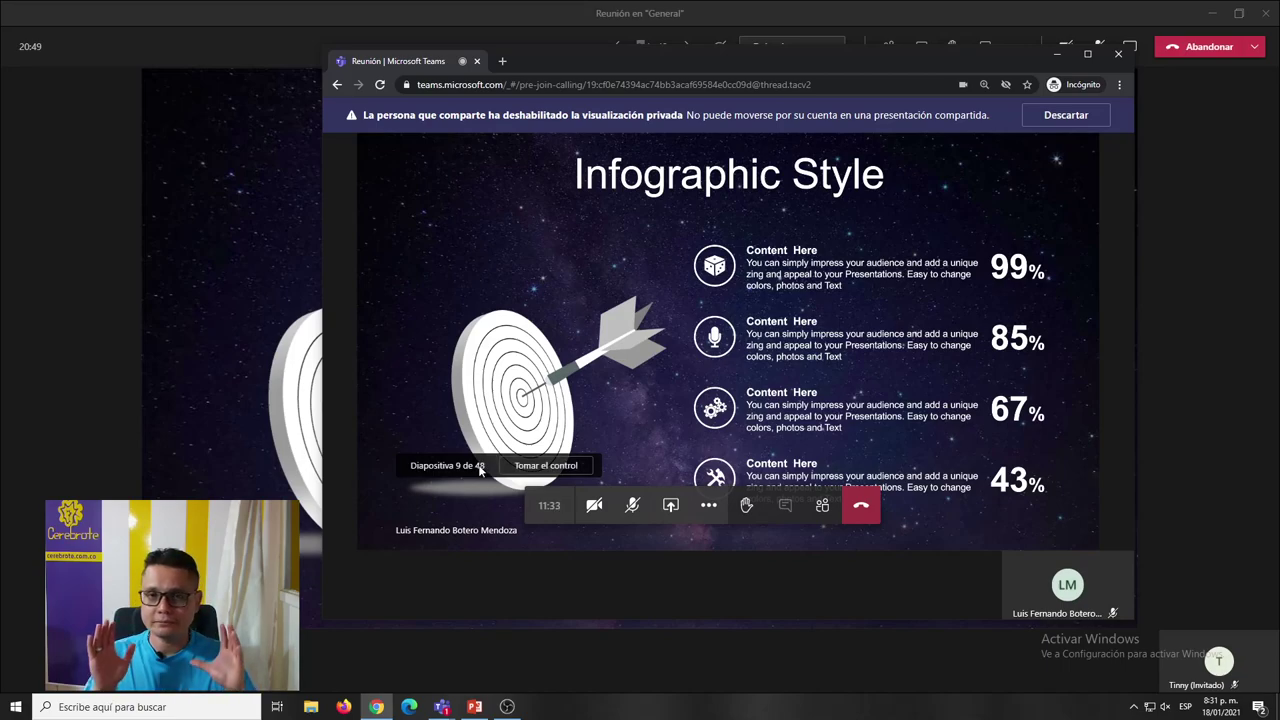
key(alt+Tab)
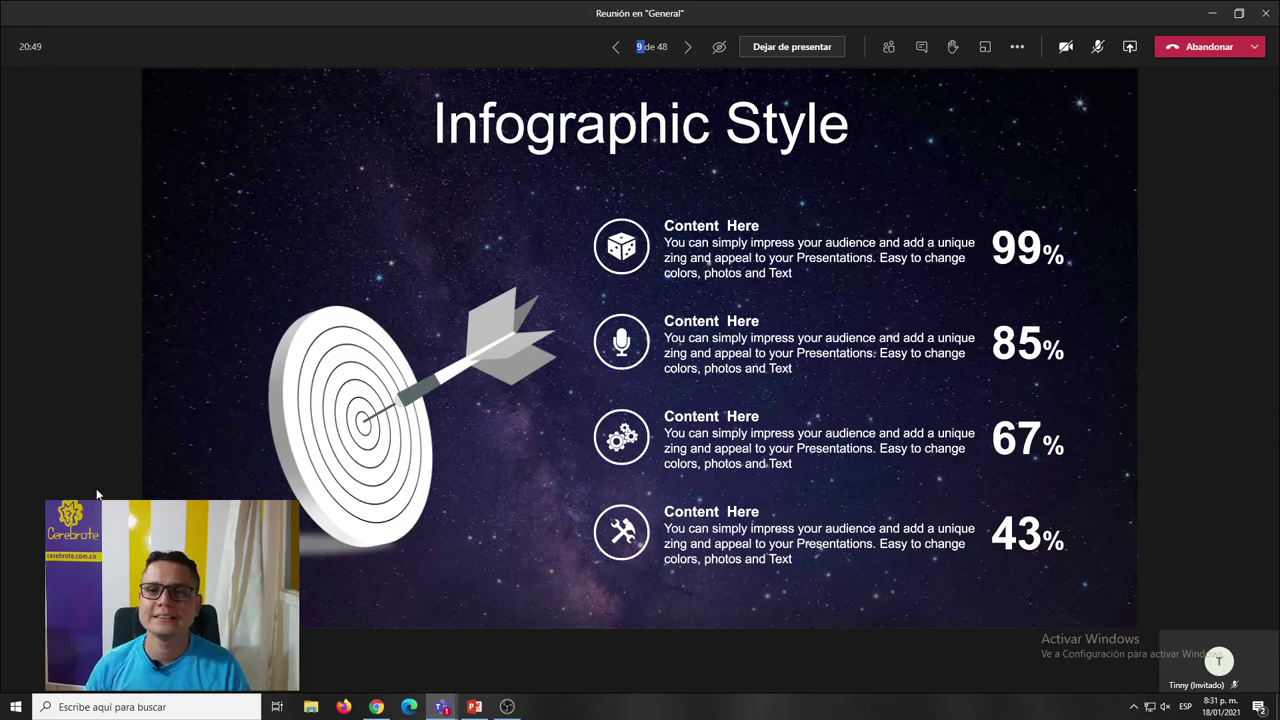
click(889, 47)
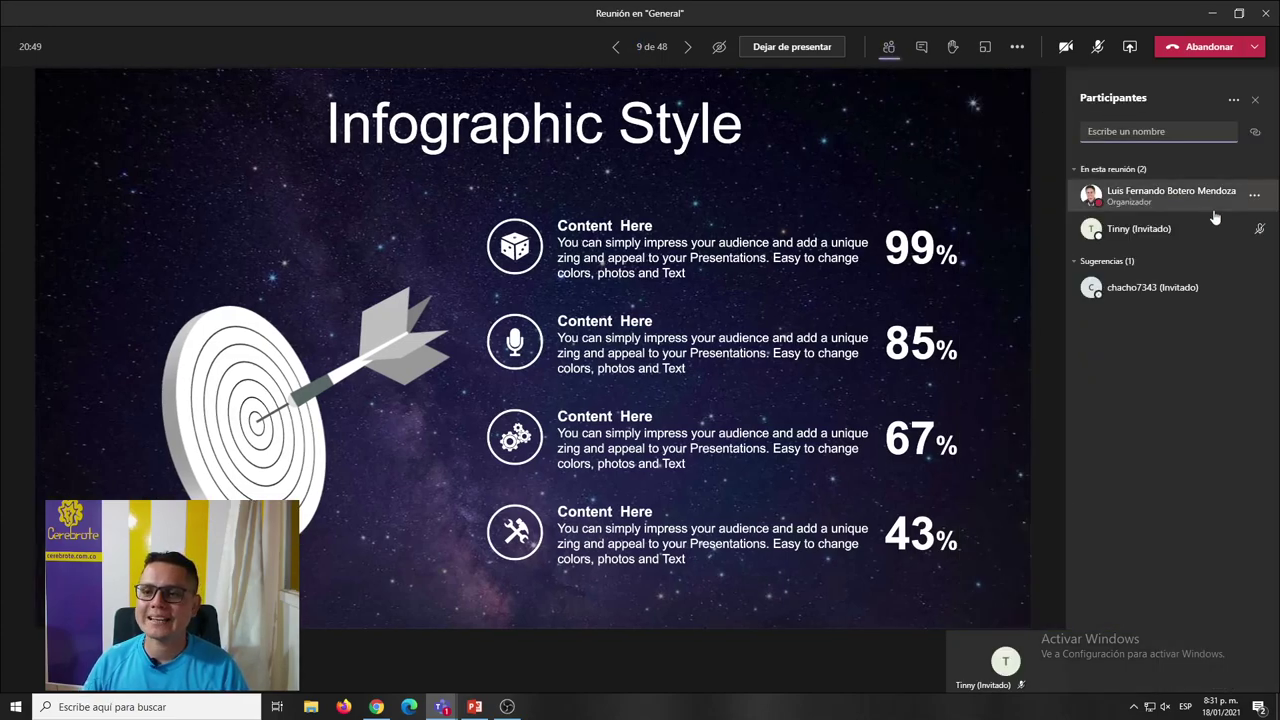
mouse_move(1146, 246)
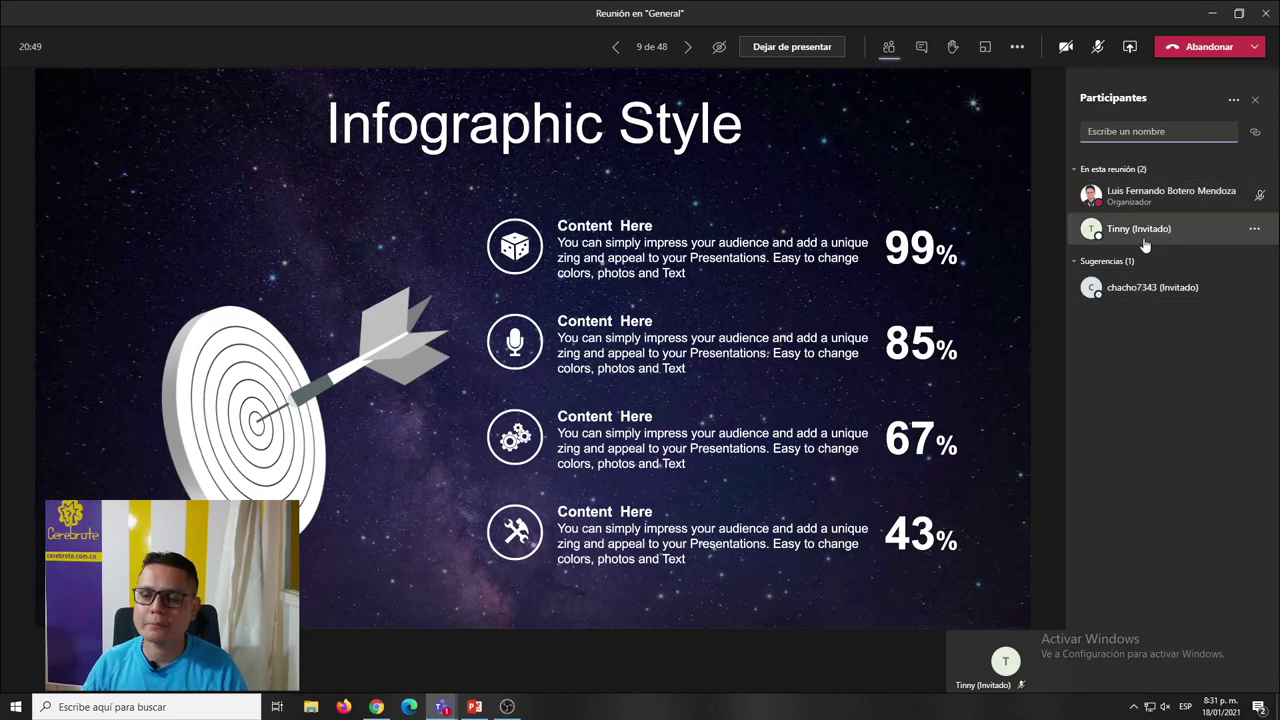
click(913, 49)
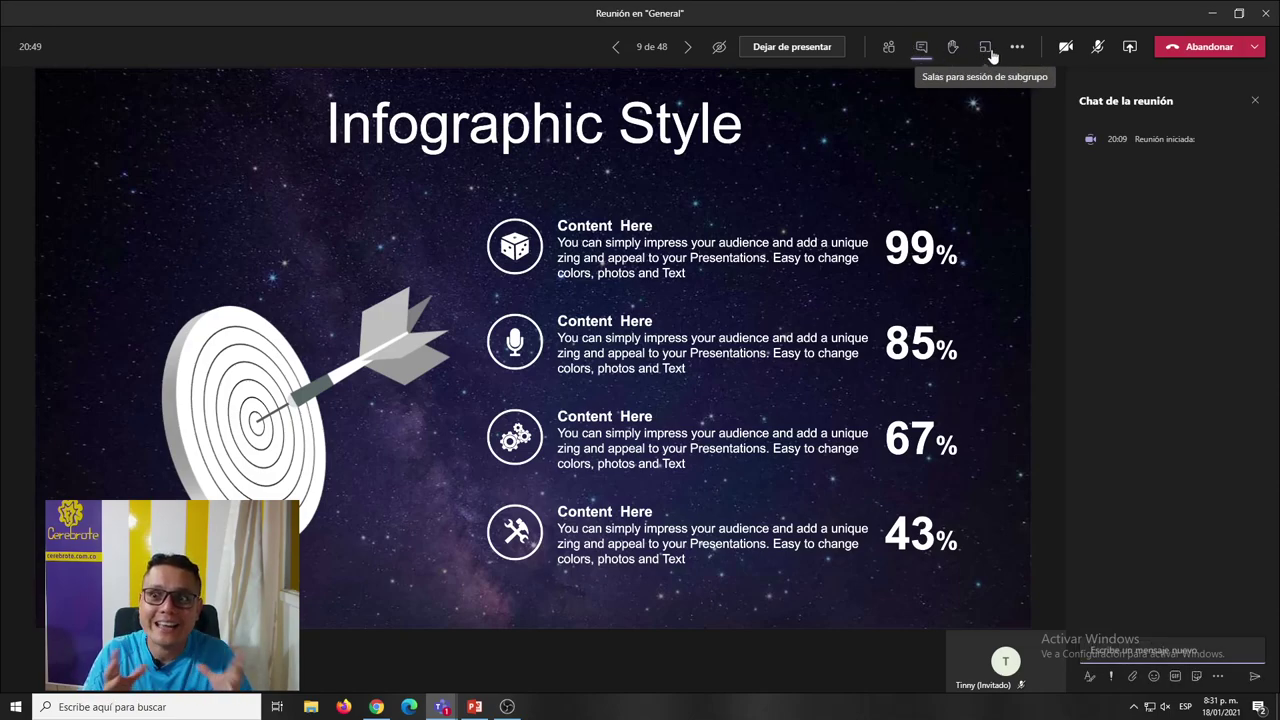
click(888, 48)
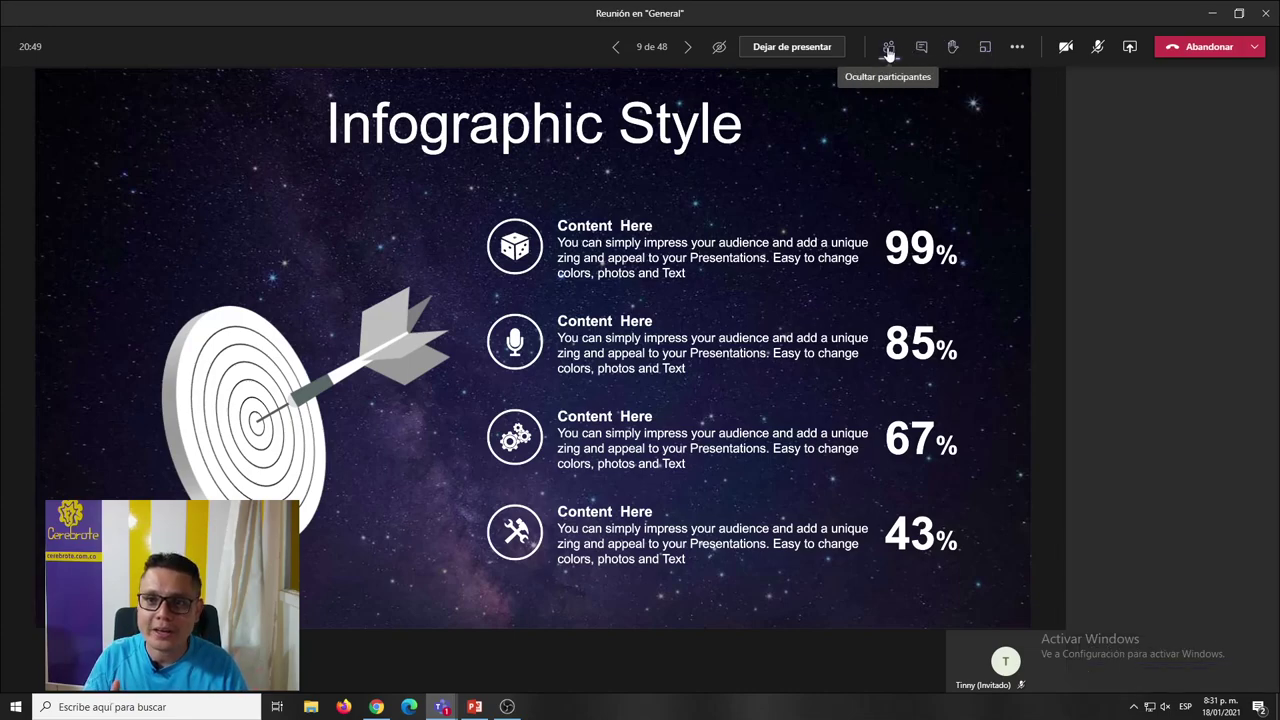
key(alt+Tab)
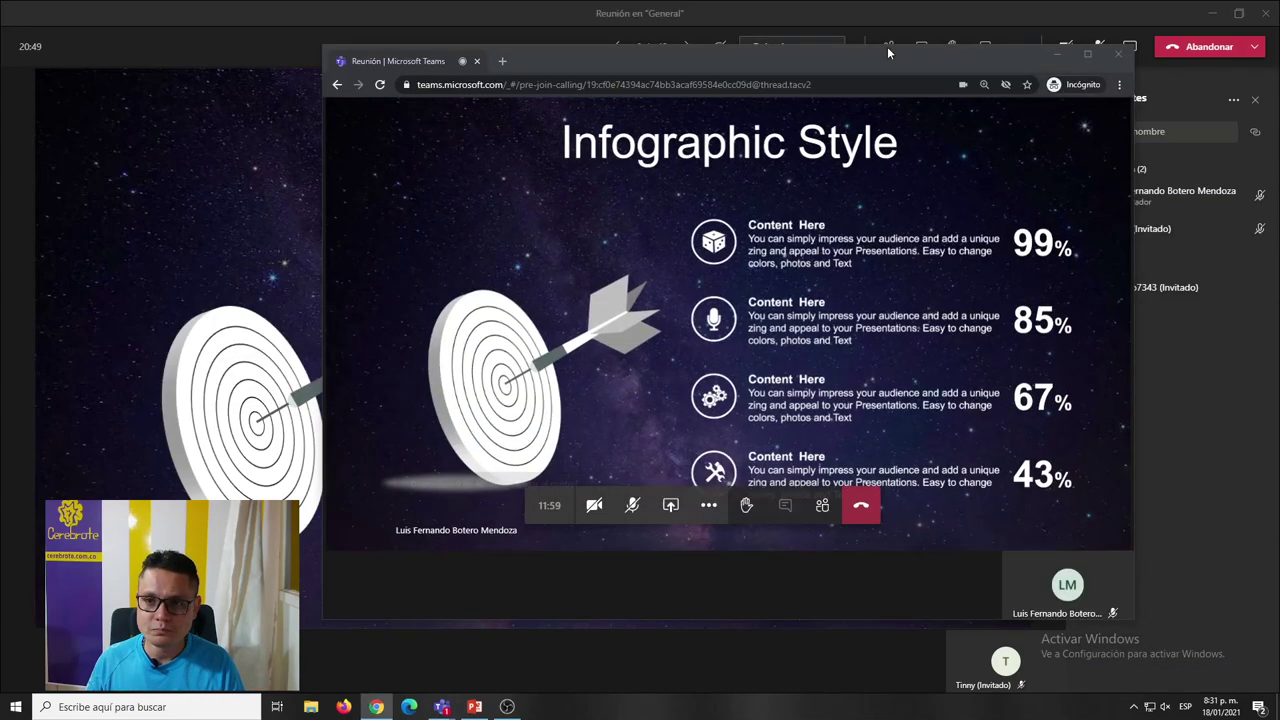
key(alt+Tab)
click(1252, 99)
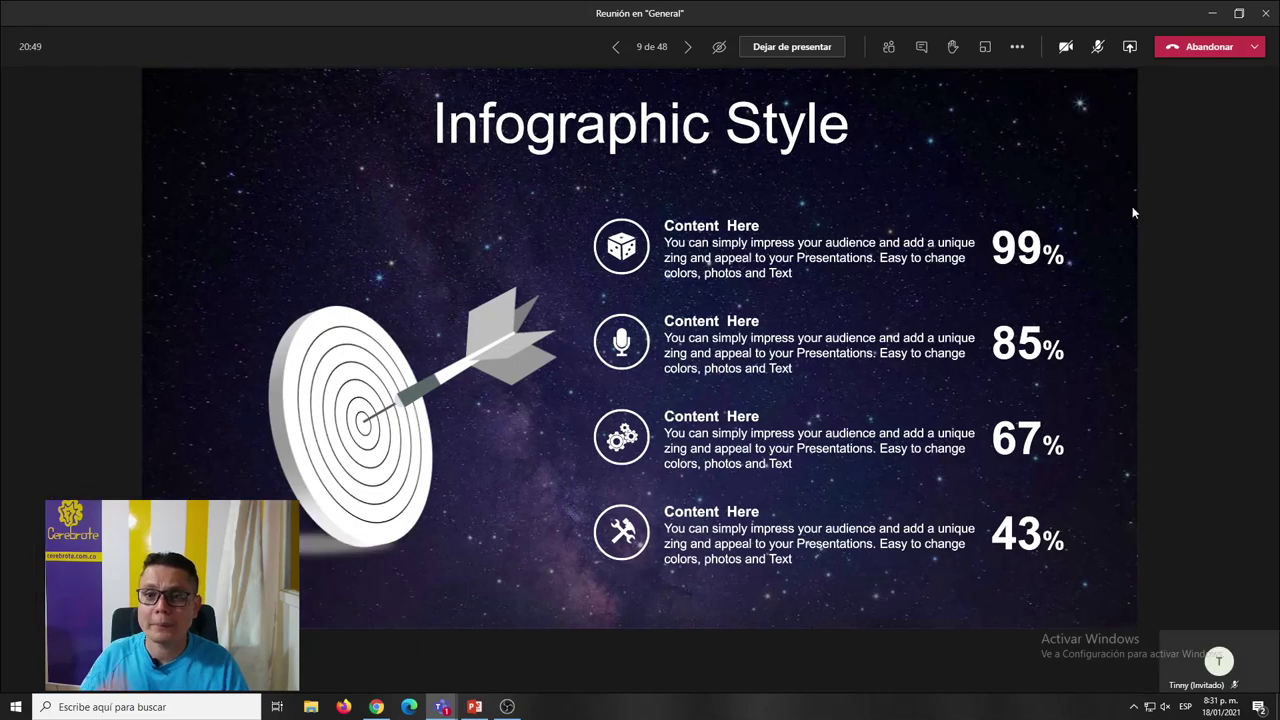
Raise a hand as the guest, then advance the presenter's deck to slide 10.
key(alt+Tab)
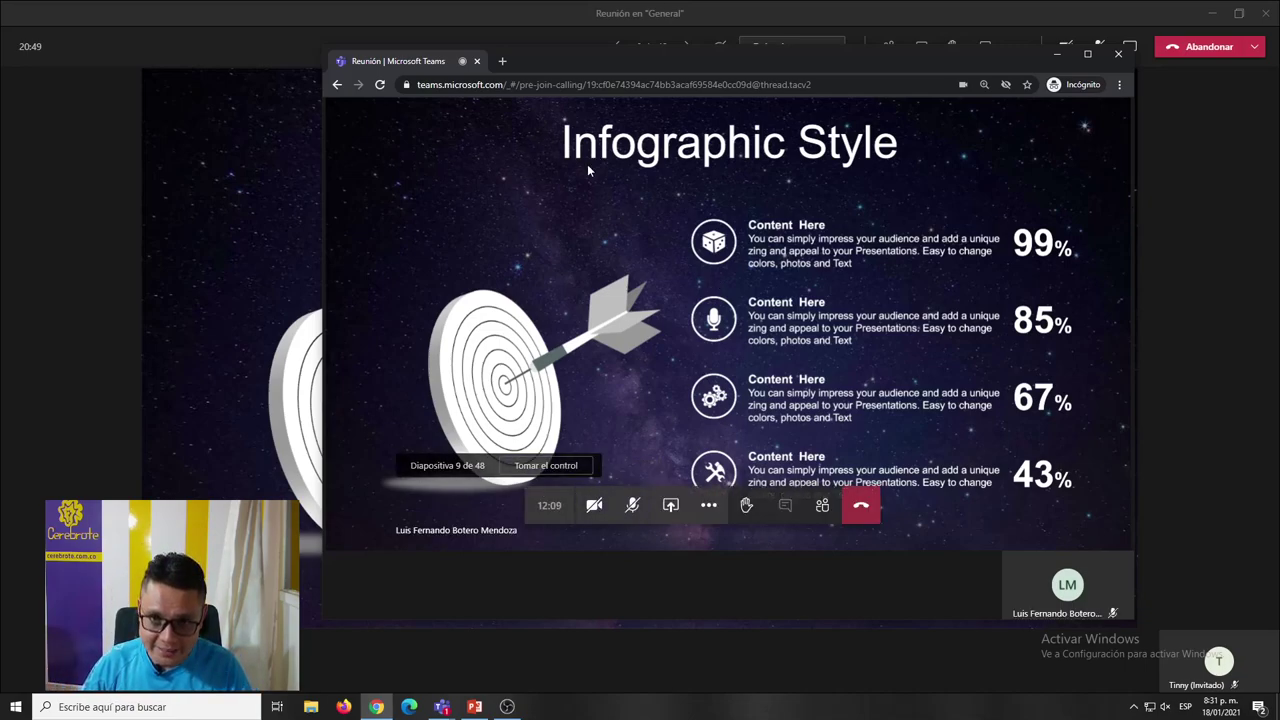
click(748, 508)
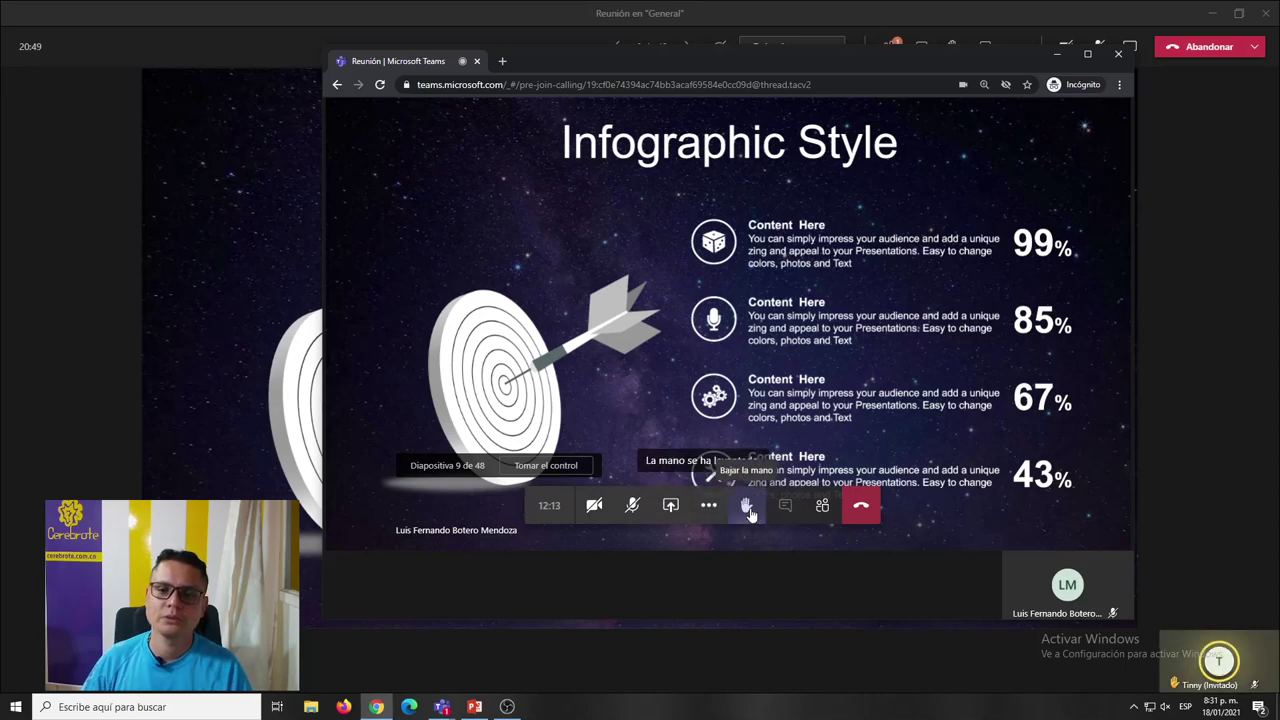
click(137, 354)
key(Right)
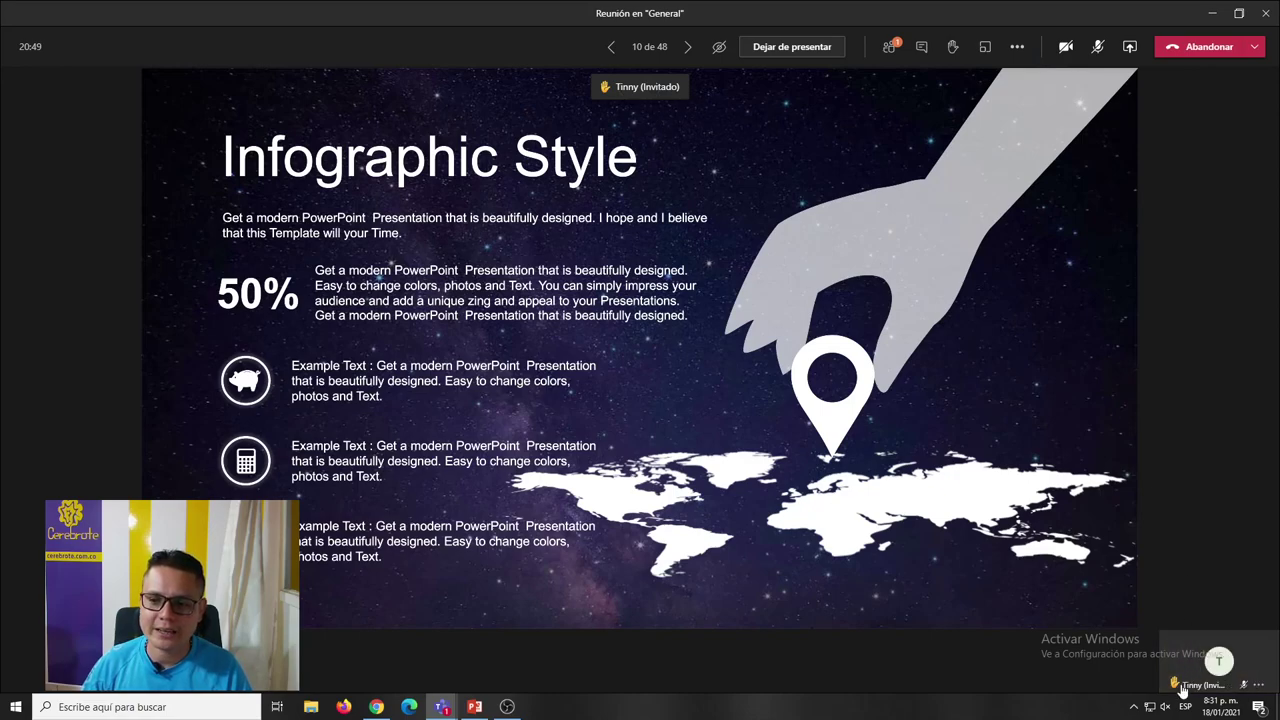
Lower the guest's raised hand from the participant list.
mouse_move(1220, 660)
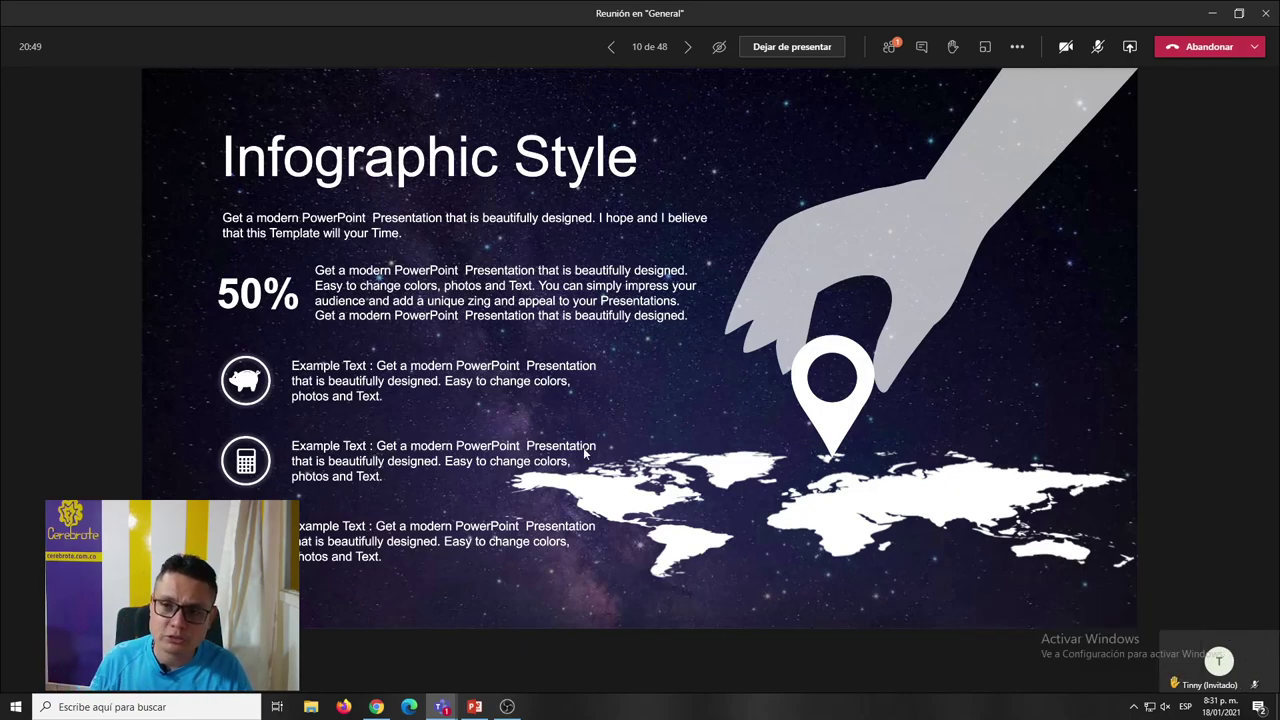
click(889, 49)
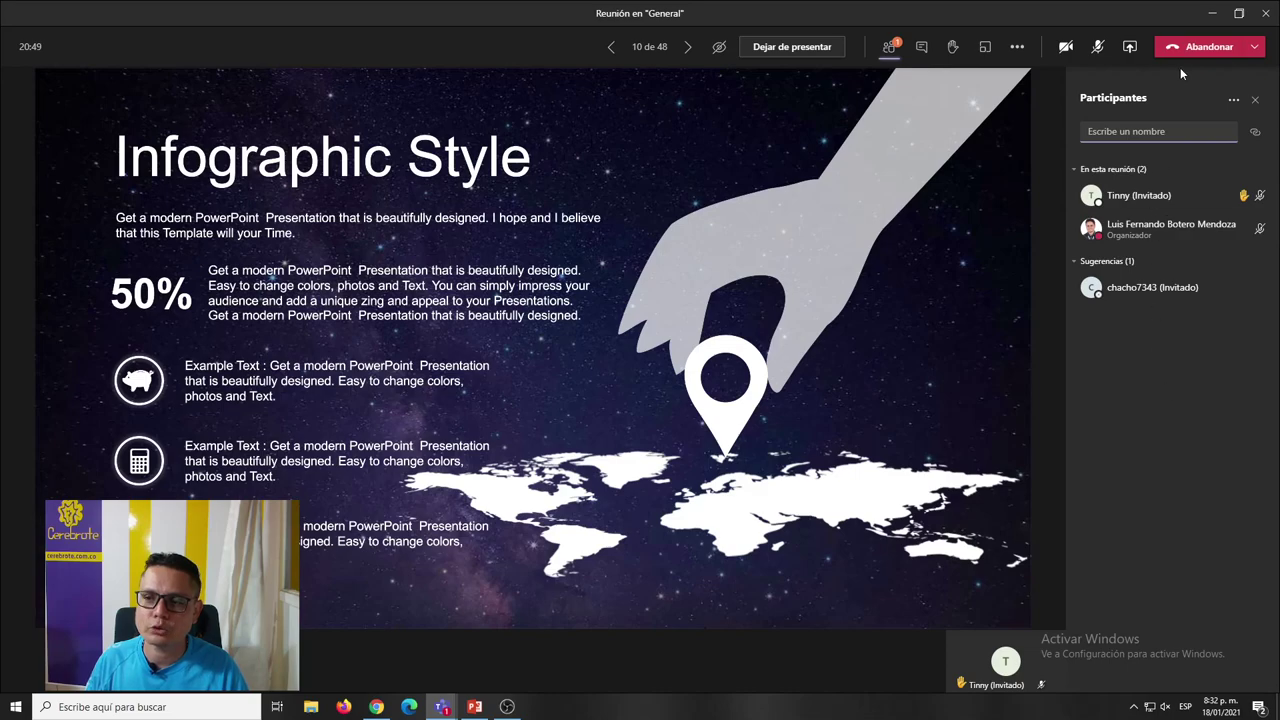
click(1255, 195)
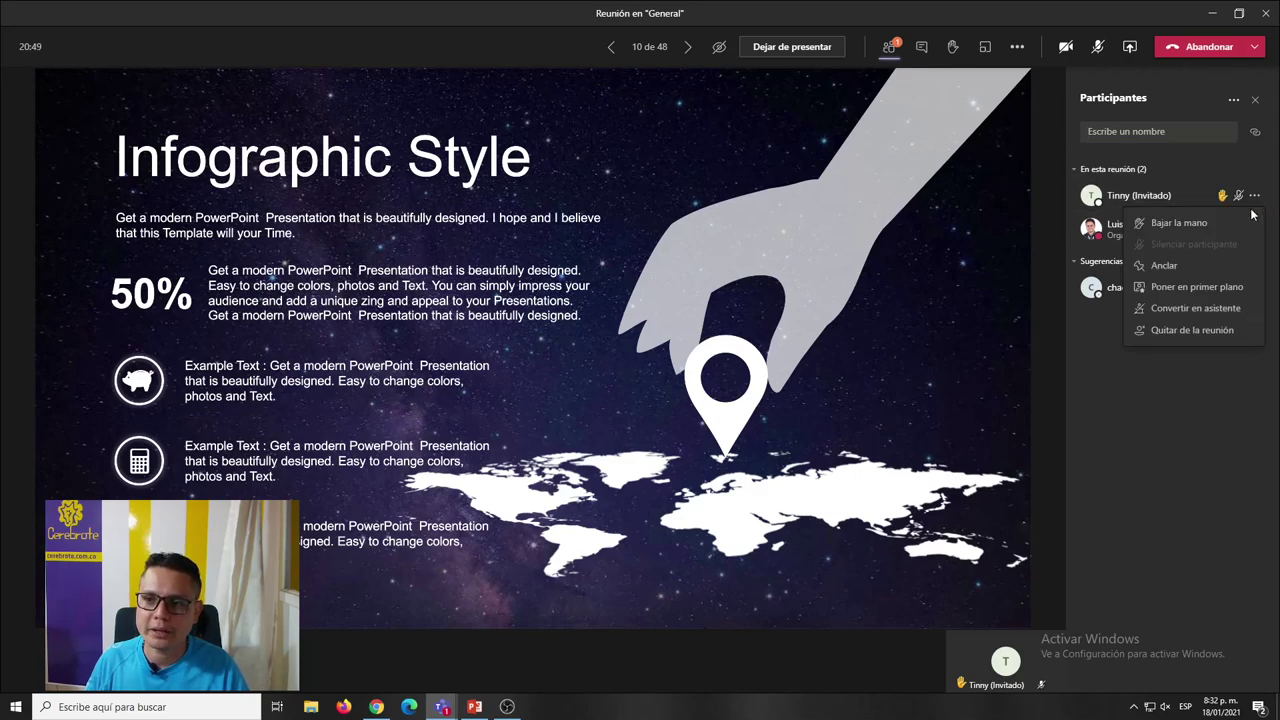
click(1238, 225)
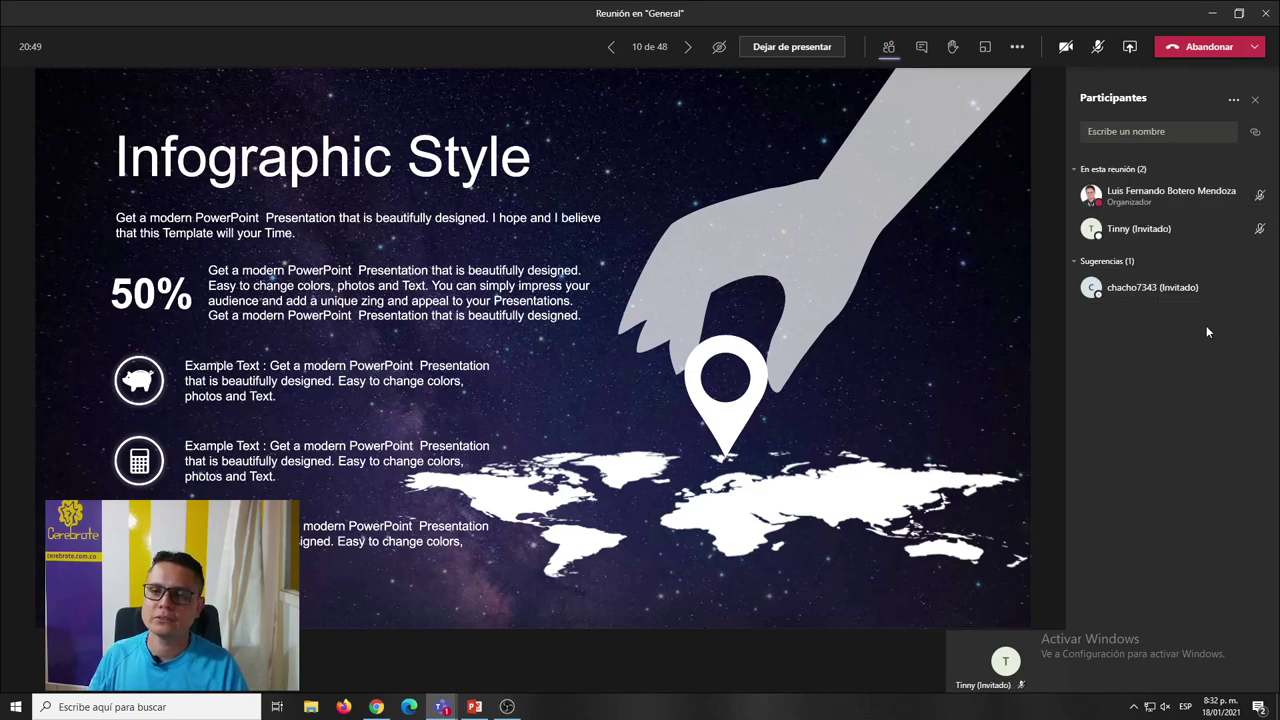
Post 'Hola a todos' in the meeting chat, then look at the guest's browser view.
click(921, 46)
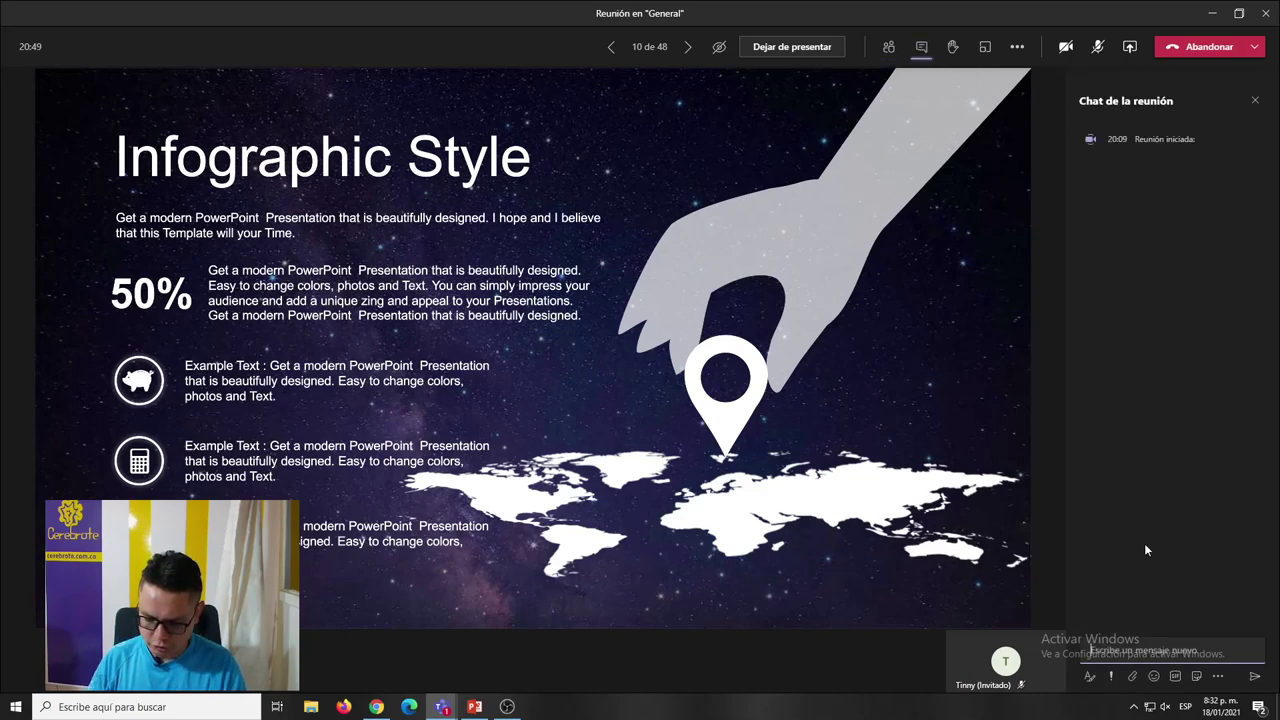
text(Hola a t)
text(odos)
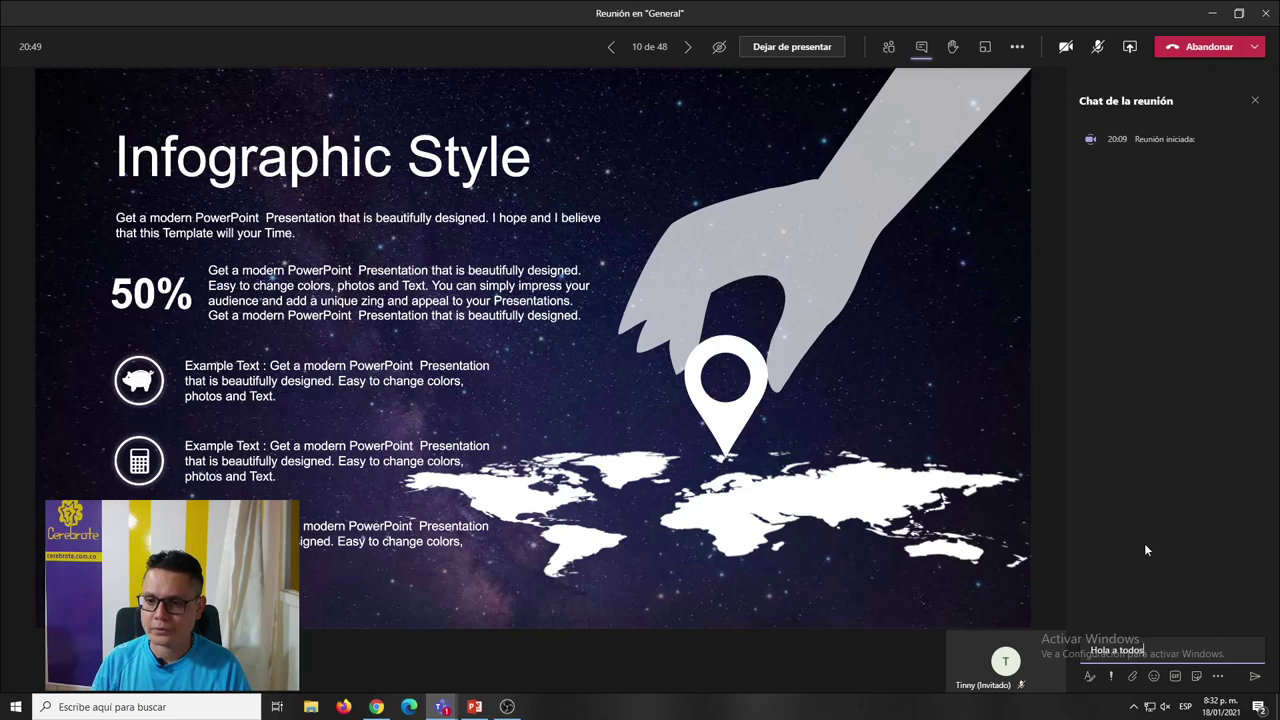
key(Return)
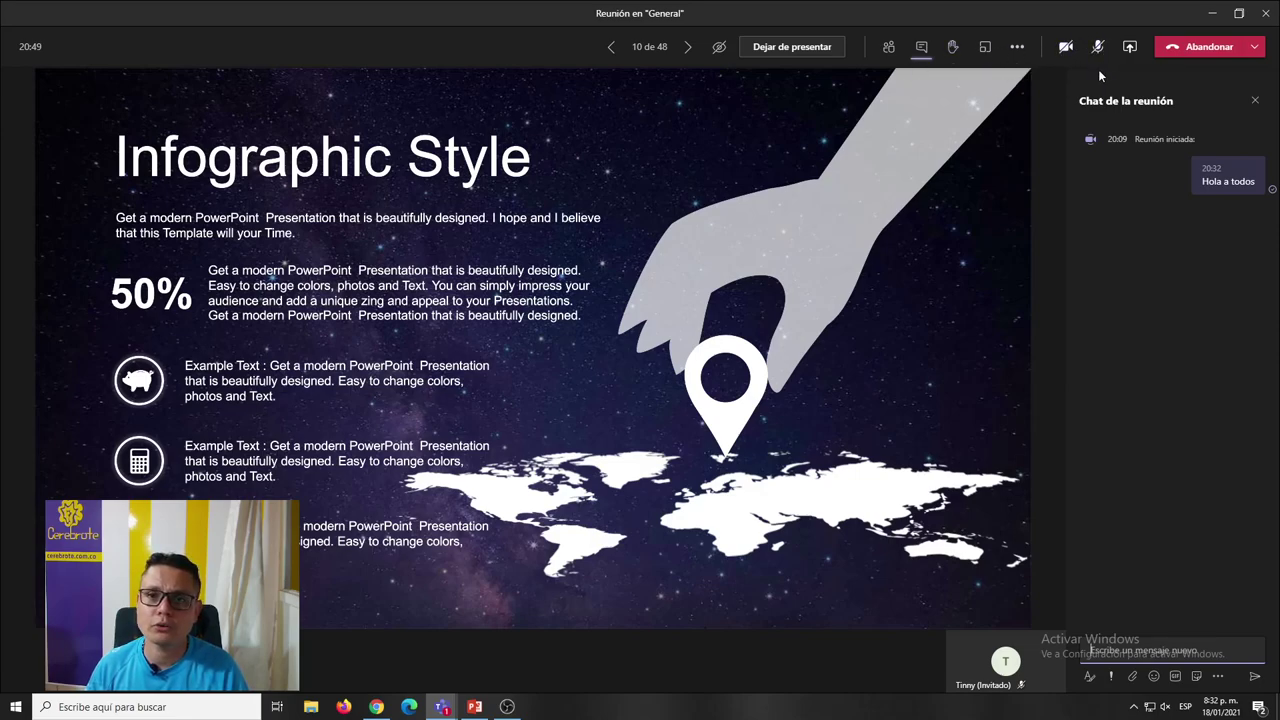
key(alt+Tab)
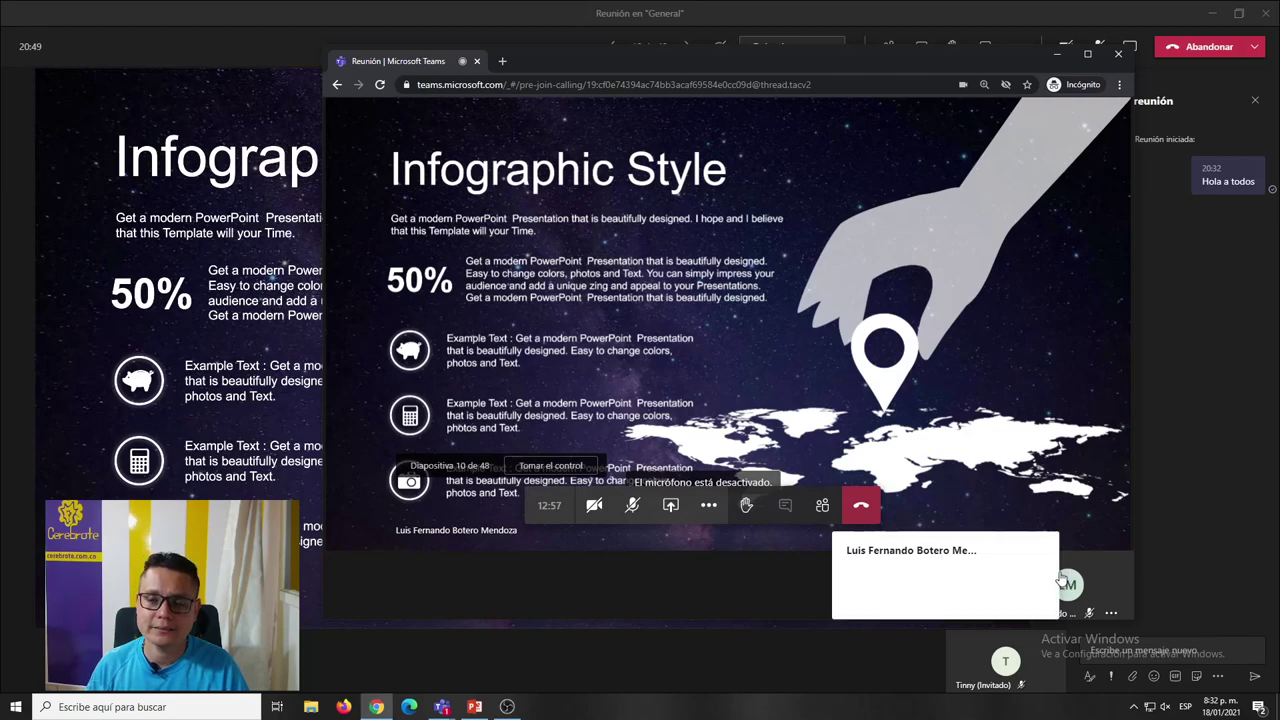
Turn on the presenter's camera and return to the meeting window on slide 10.
click(1202, 395)
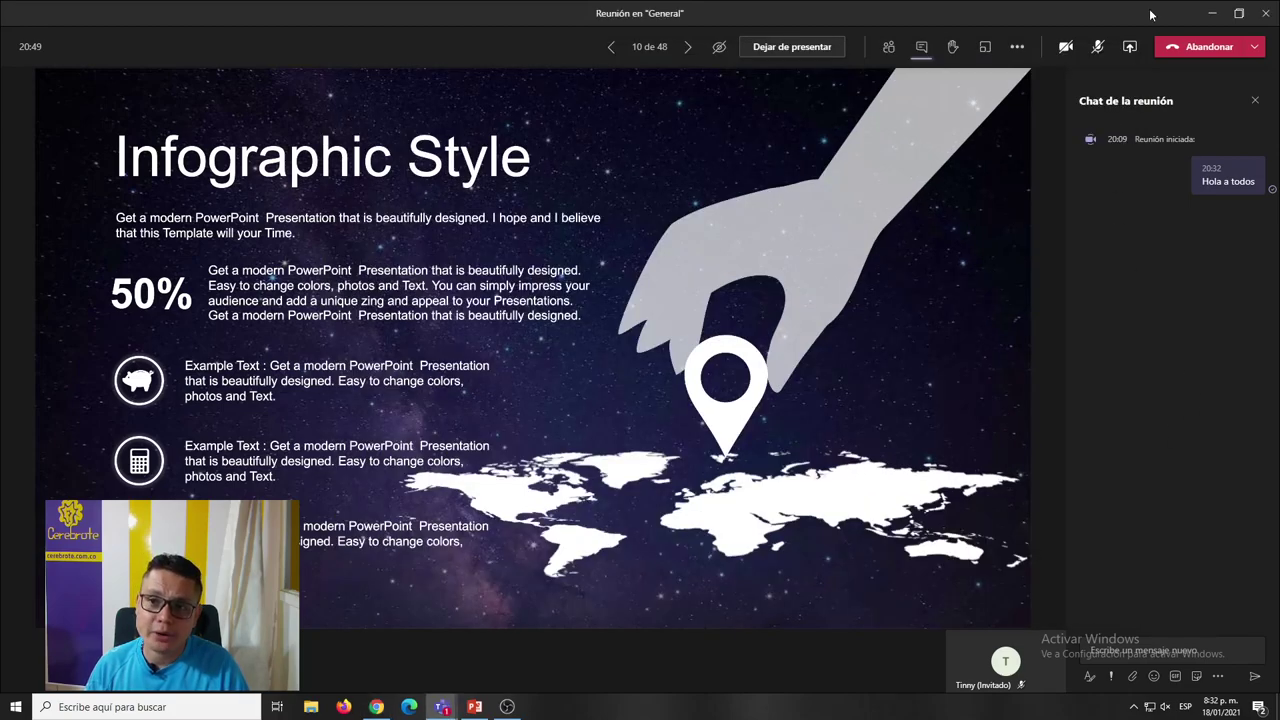
click(1064, 48)
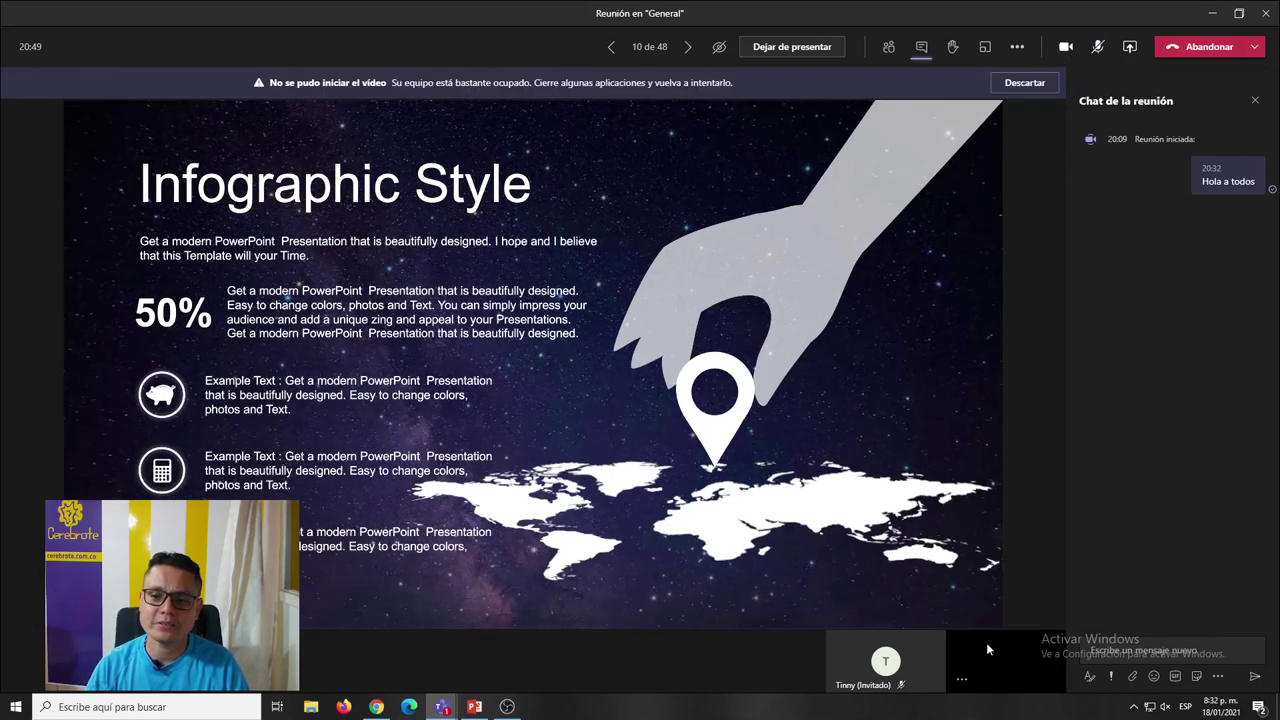
key(alt+Tab)
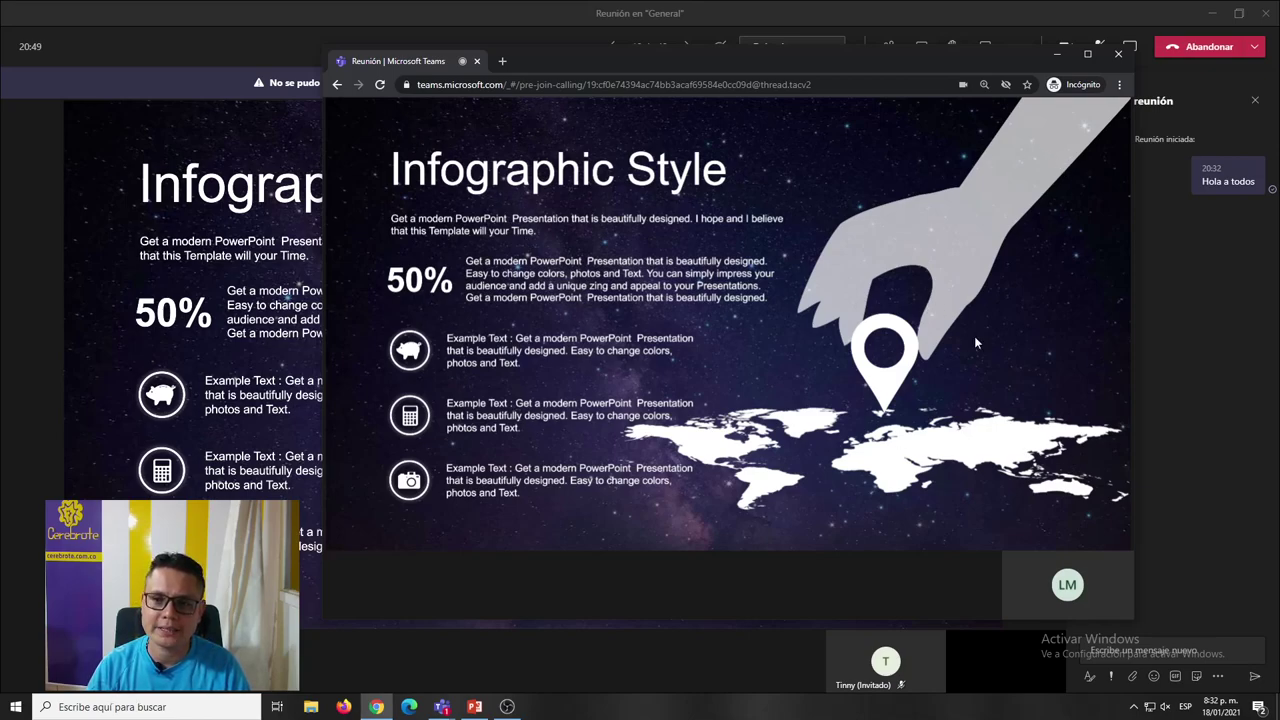
mouse_move(1078, 586)
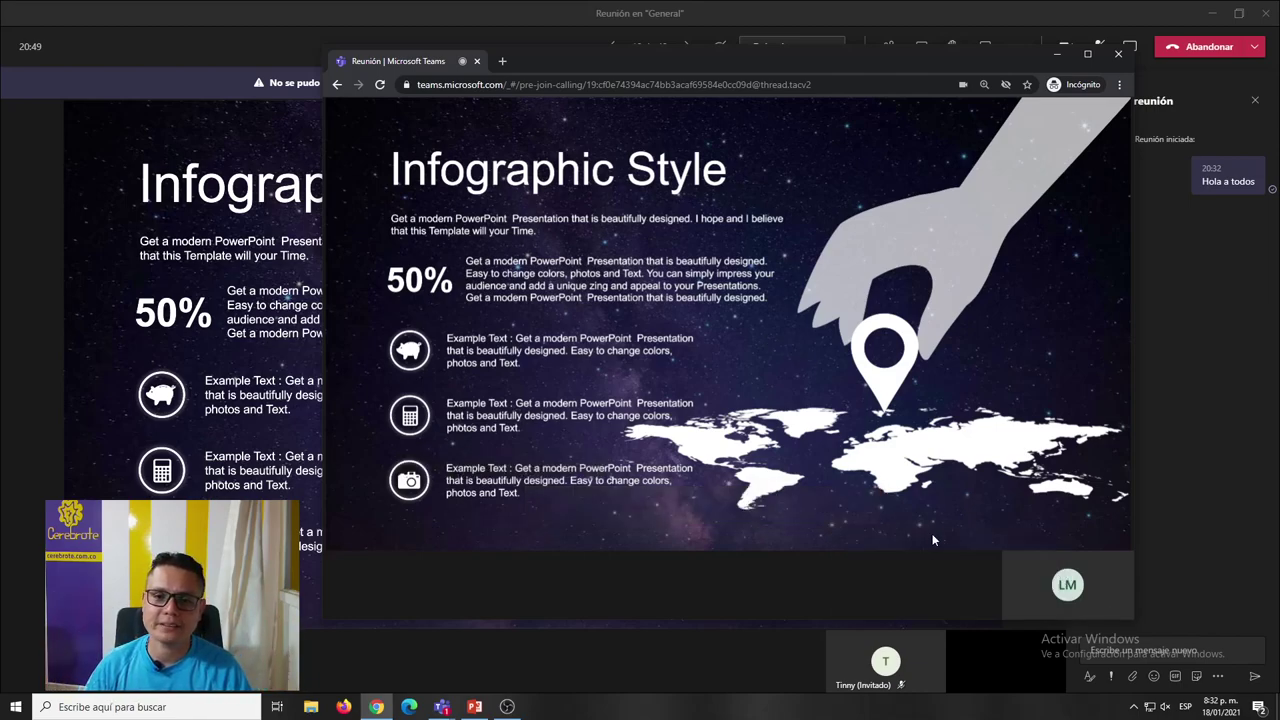
mouse_move(552, 458)
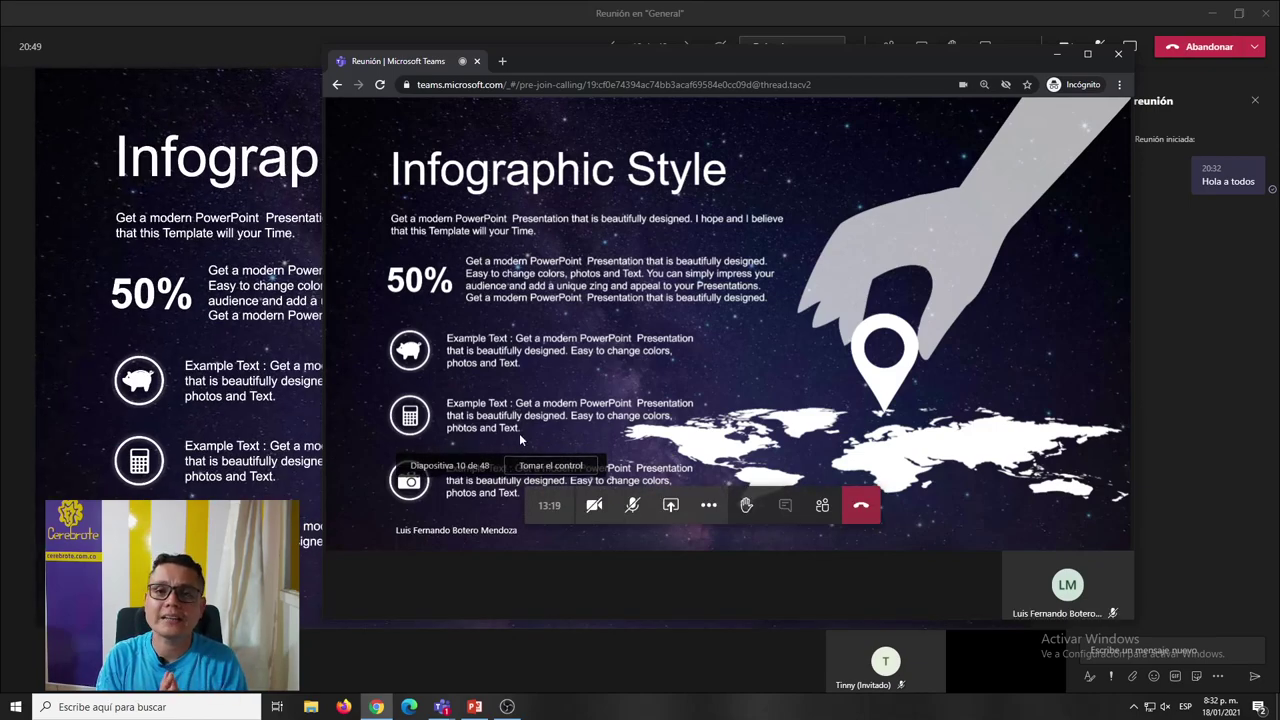
key(alt+Tab)
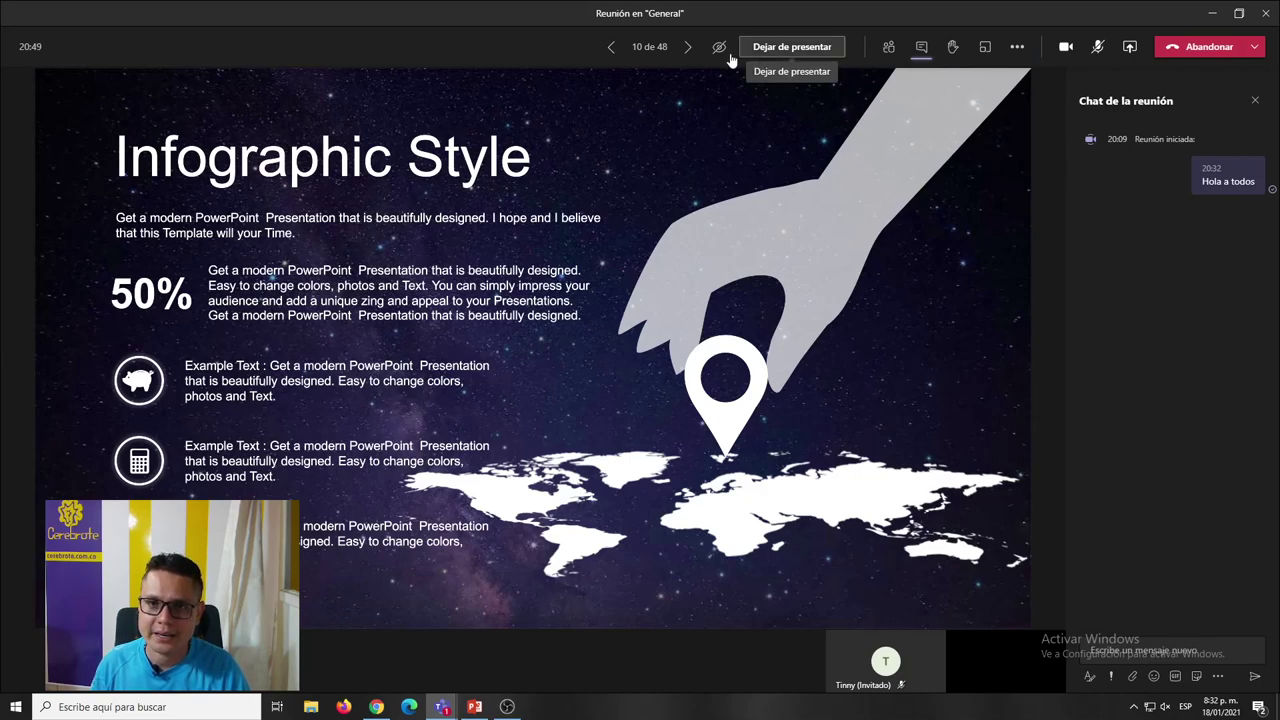
Advance the shared deck four slides to Infographic Style, slide 15.
click(688, 48)
click(688, 48)
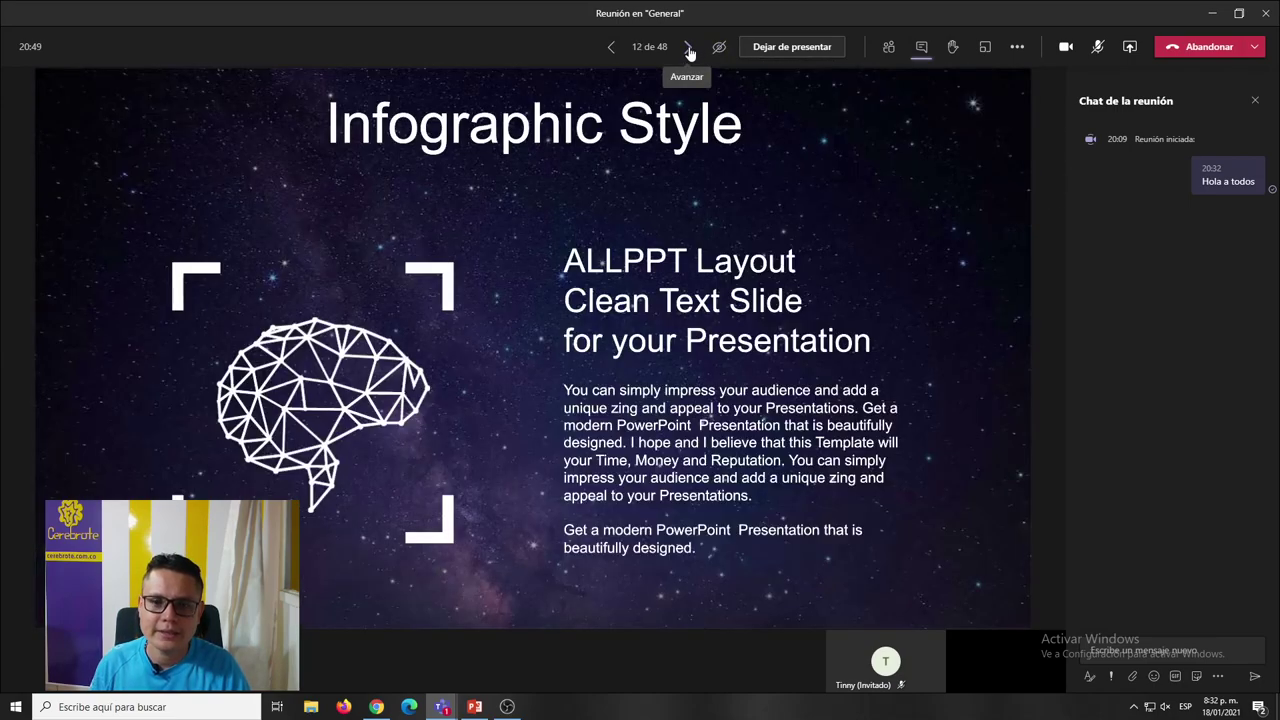
click(688, 48)
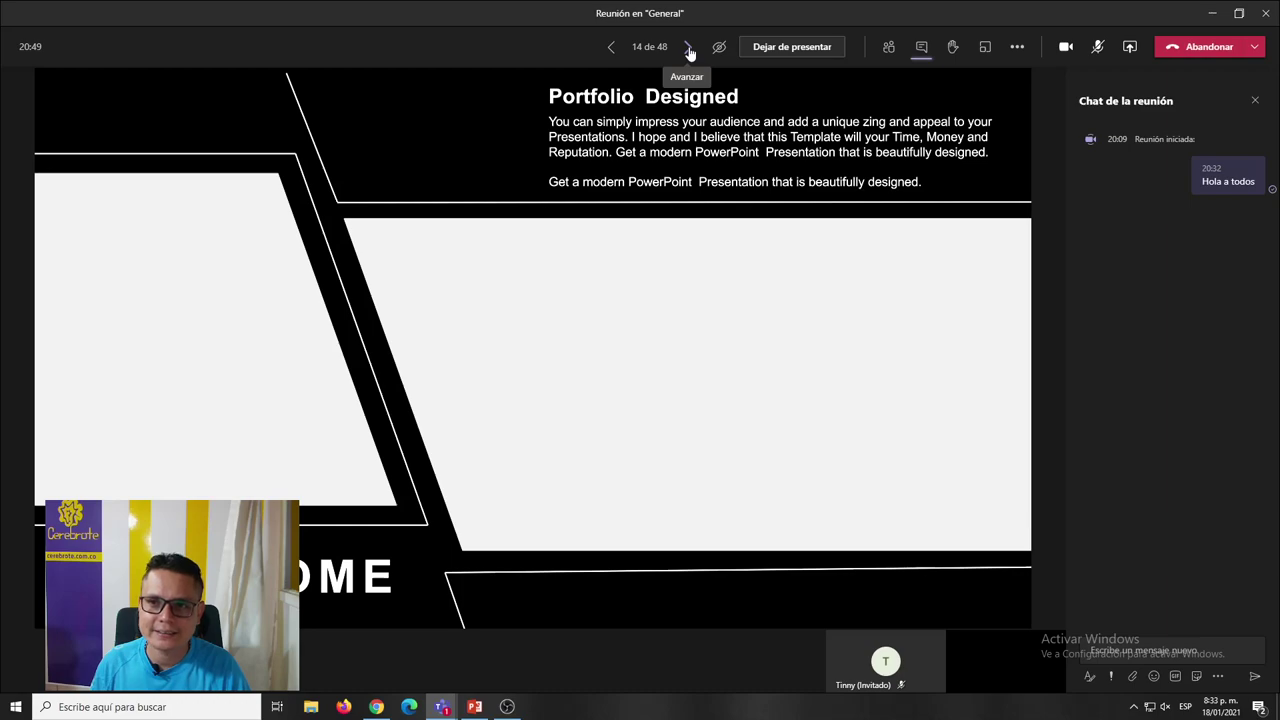
click(689, 50)
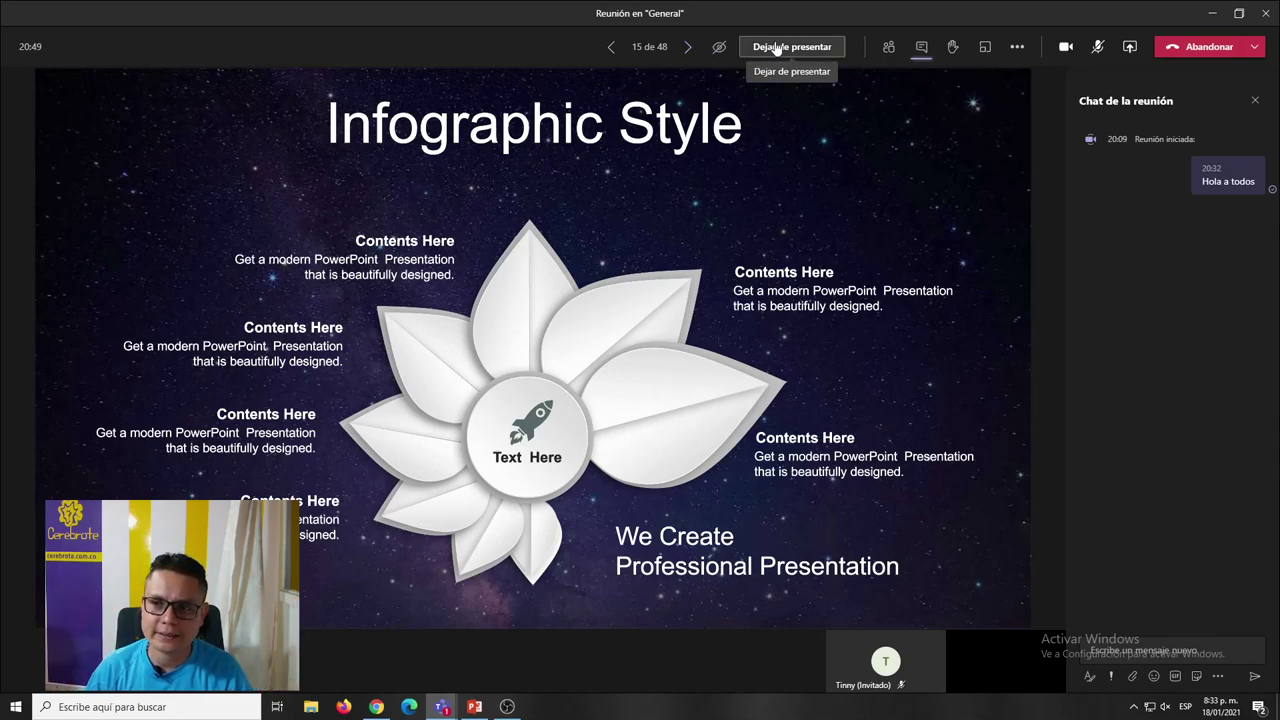
Turn the camera off, check the guest's view, and request to stop presenting.
click(1066, 47)
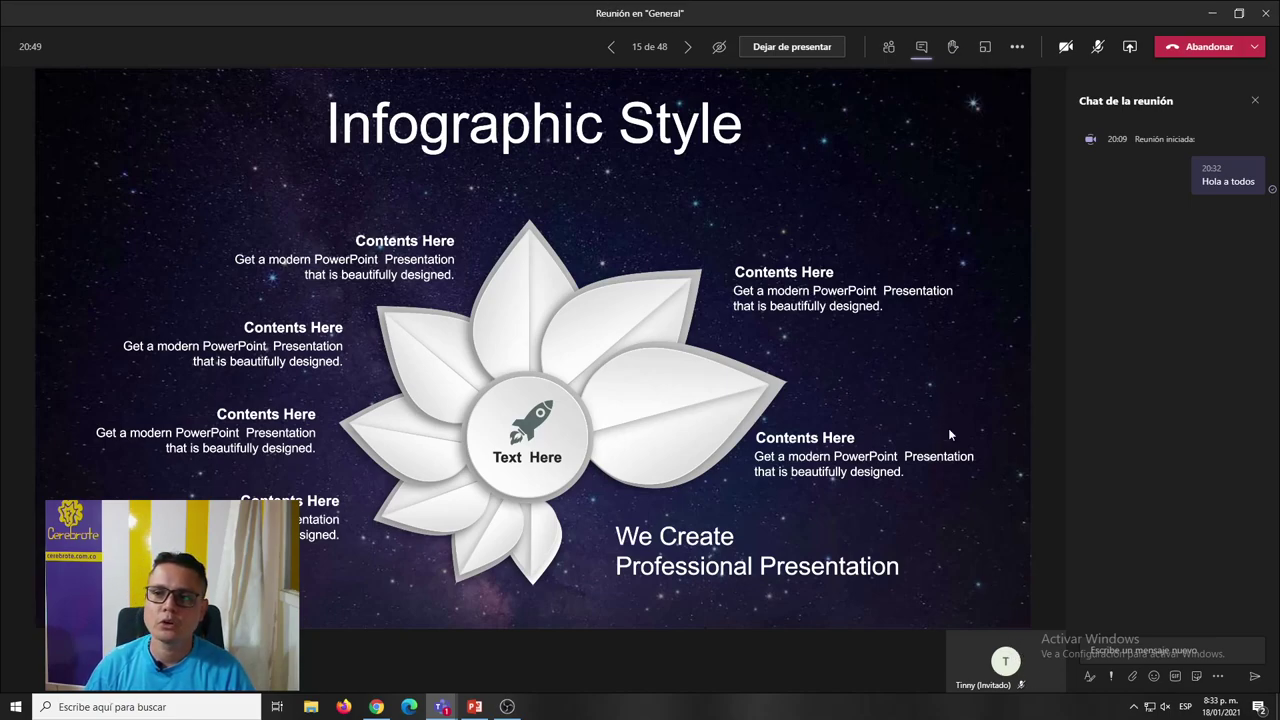
key(alt+Tab)
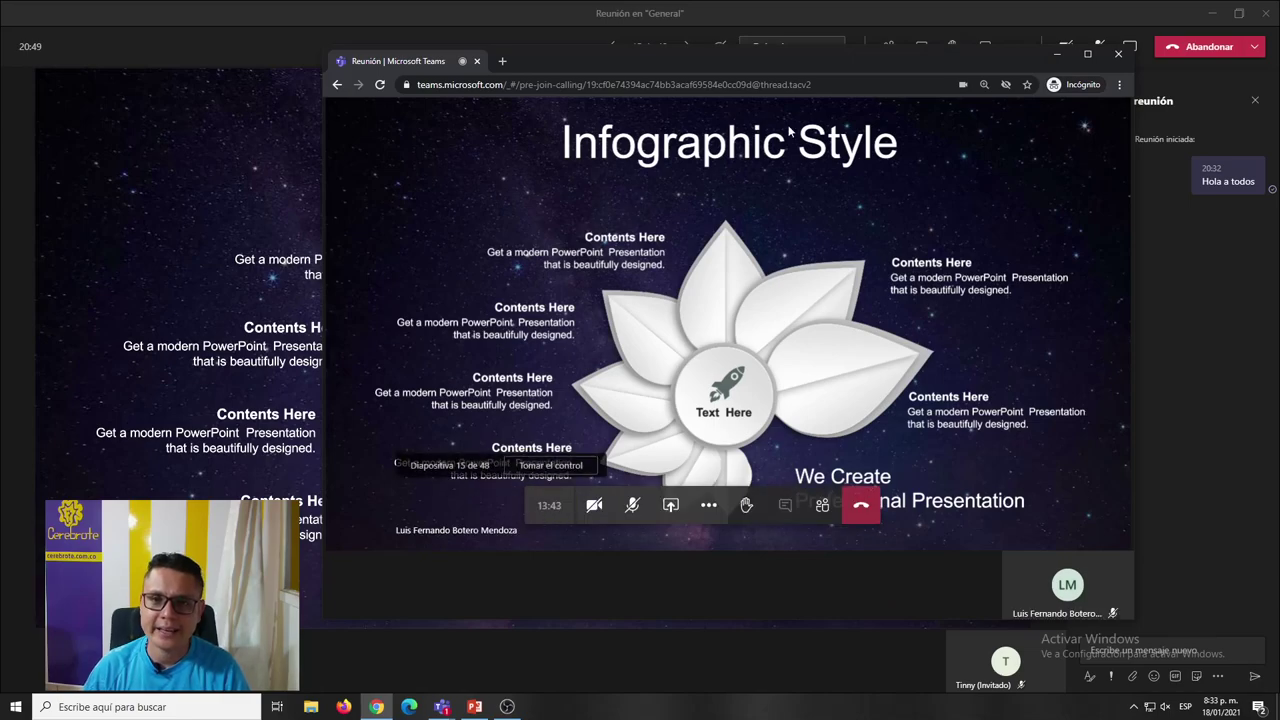
key(alt+Tab)
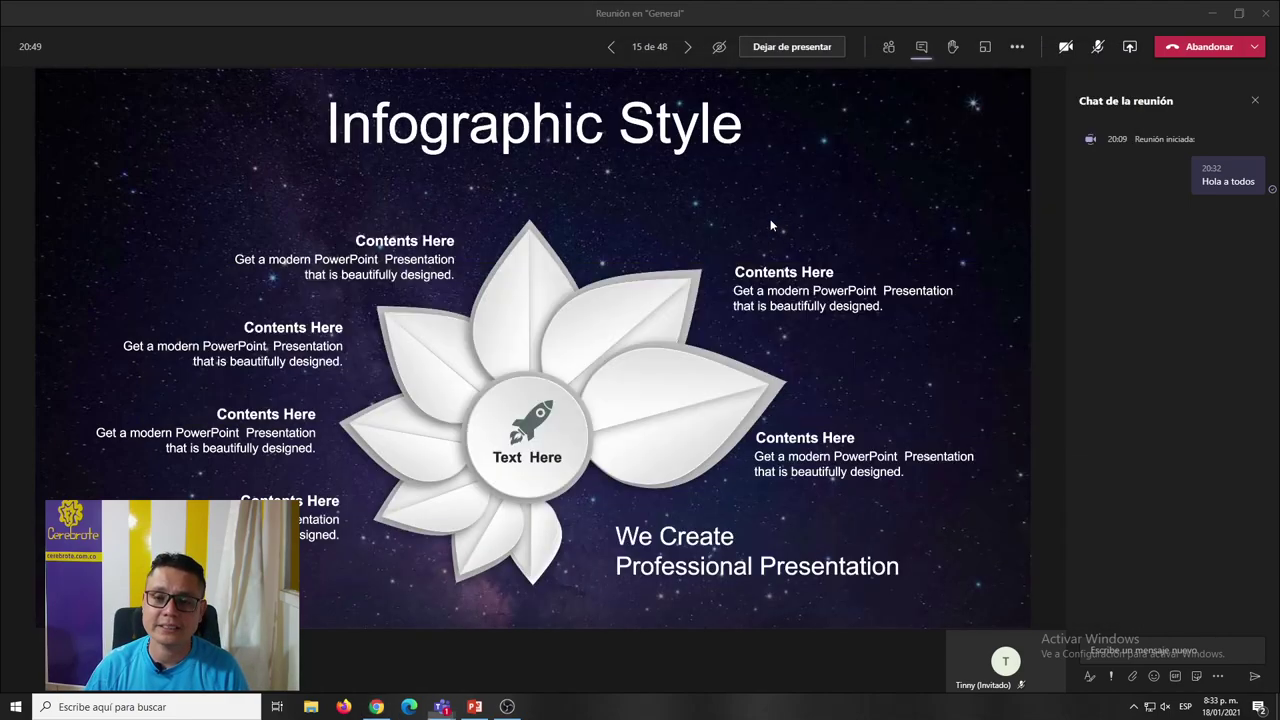
click(807, 50)
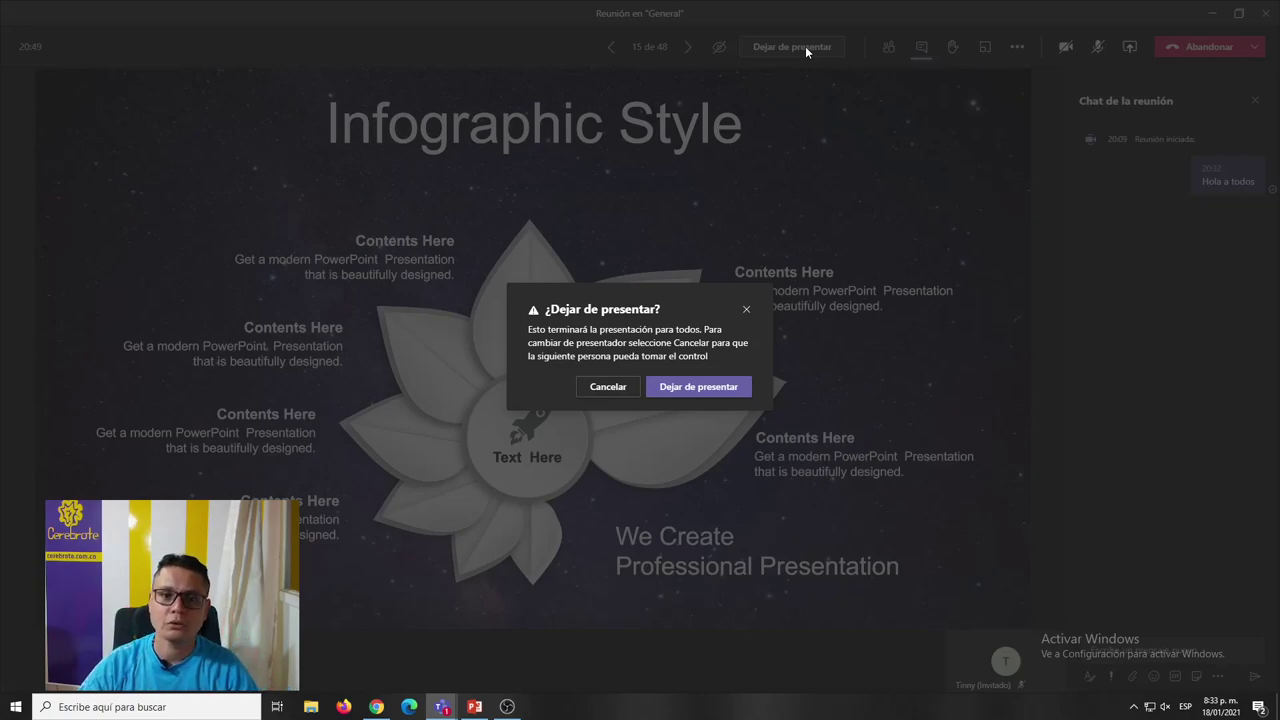
Confirm stopping the presentation for everyone and verify it in the guest's view.
click(694, 390)
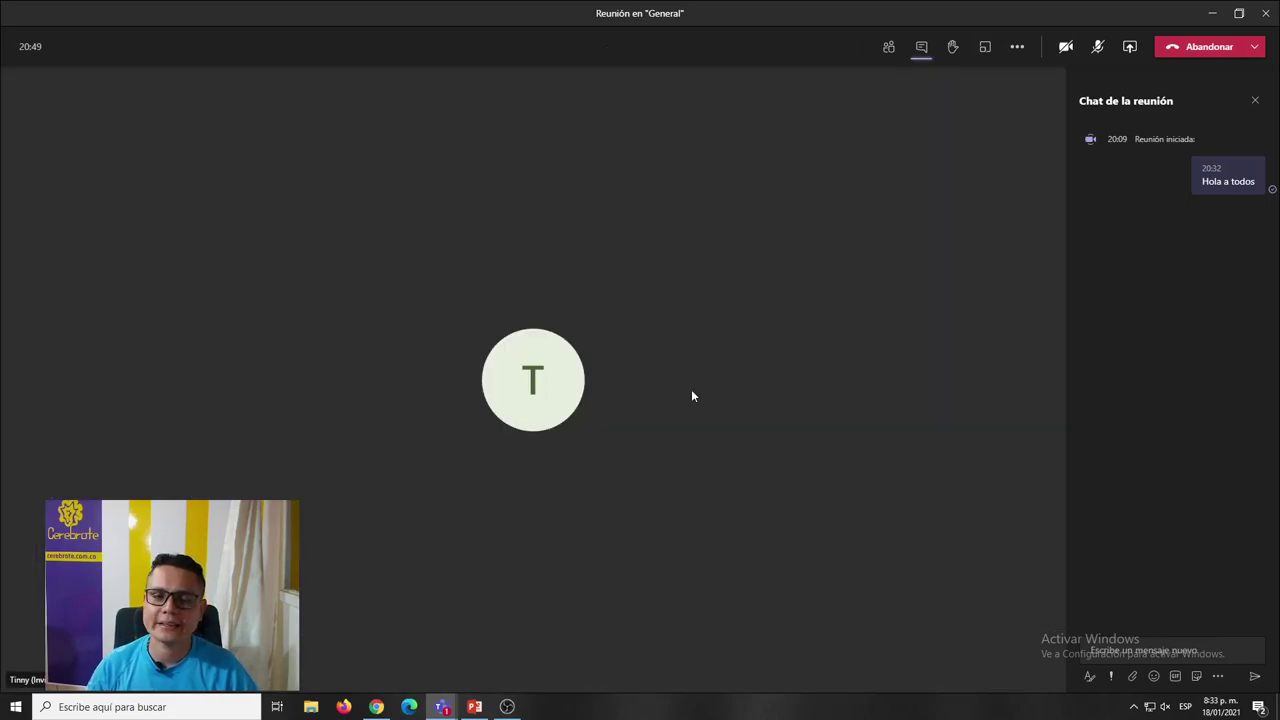
key(alt+Tab)
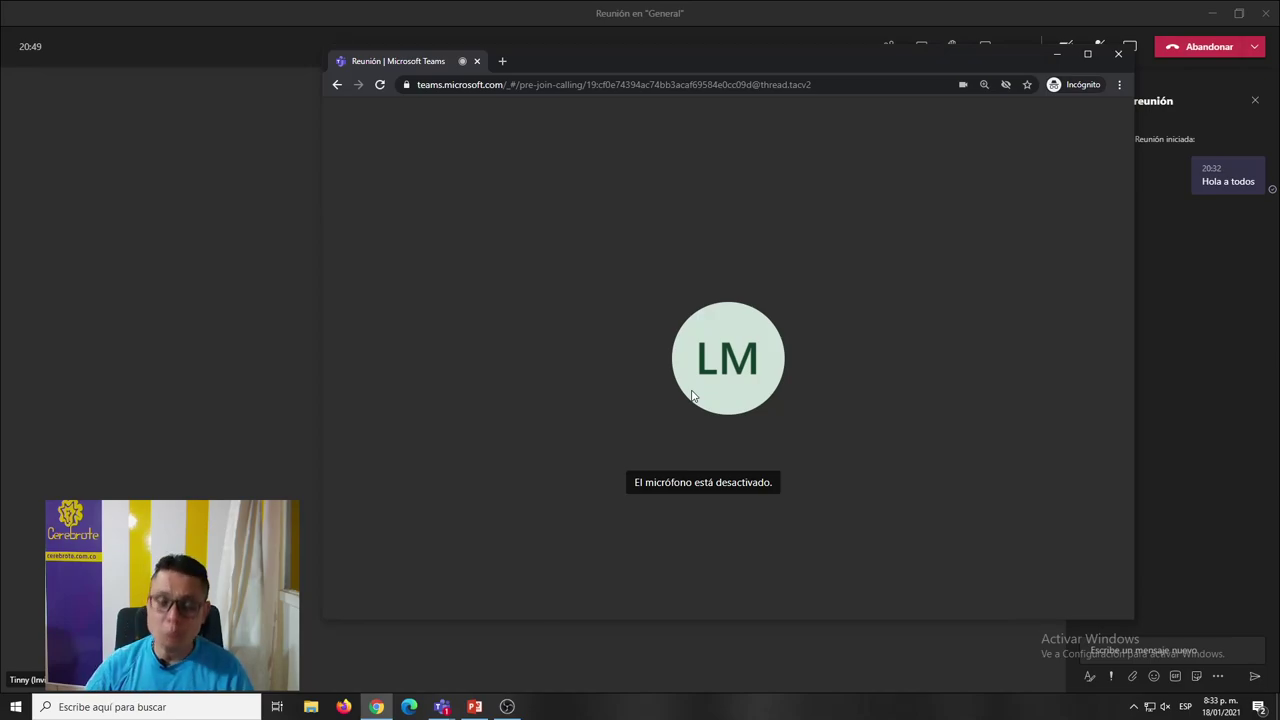
mouse_move(706, 394)
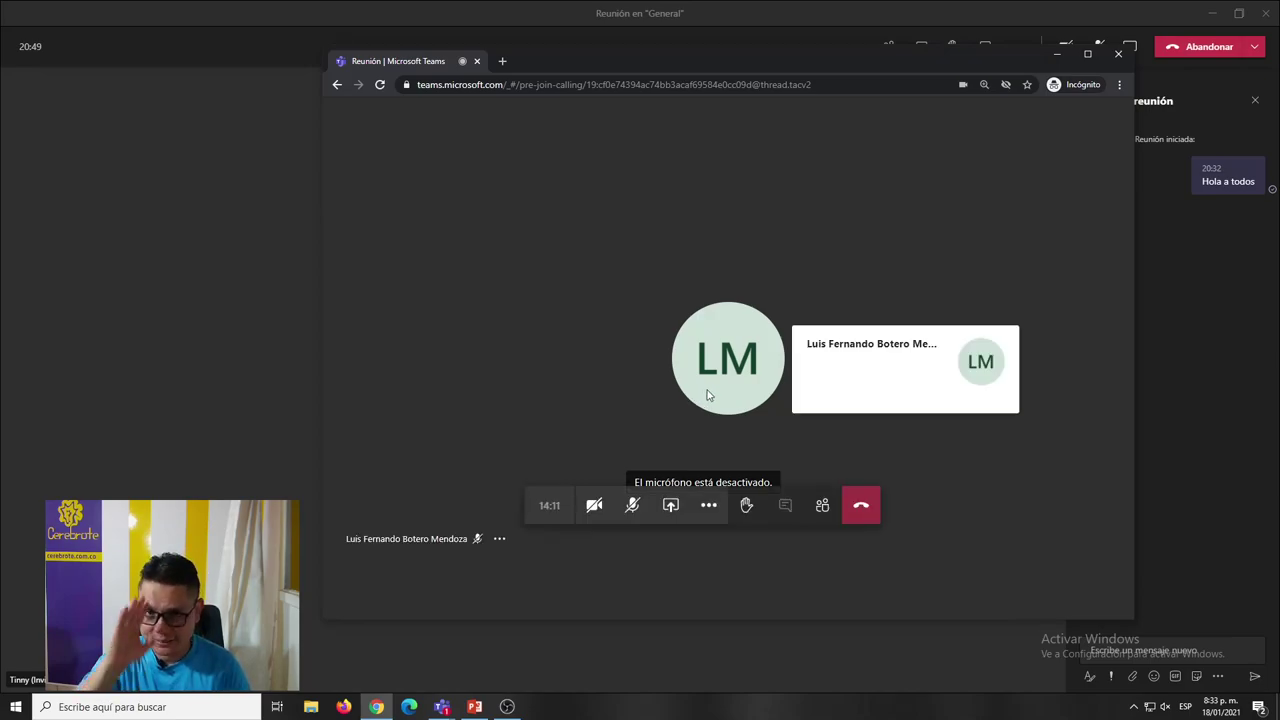
click(131, 298)
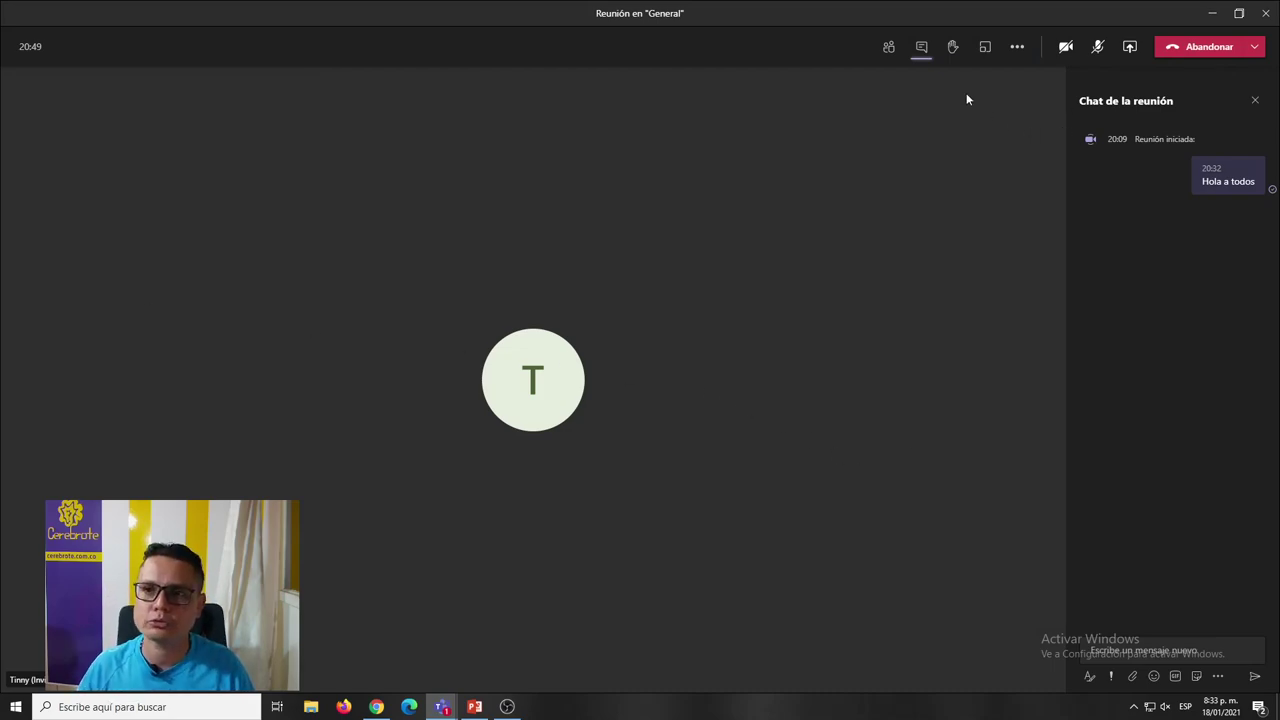
Upload Night Sky Full Moon PowerPoint Templates from Downloads, replacing the earlier shared copy.
click(1130, 50)
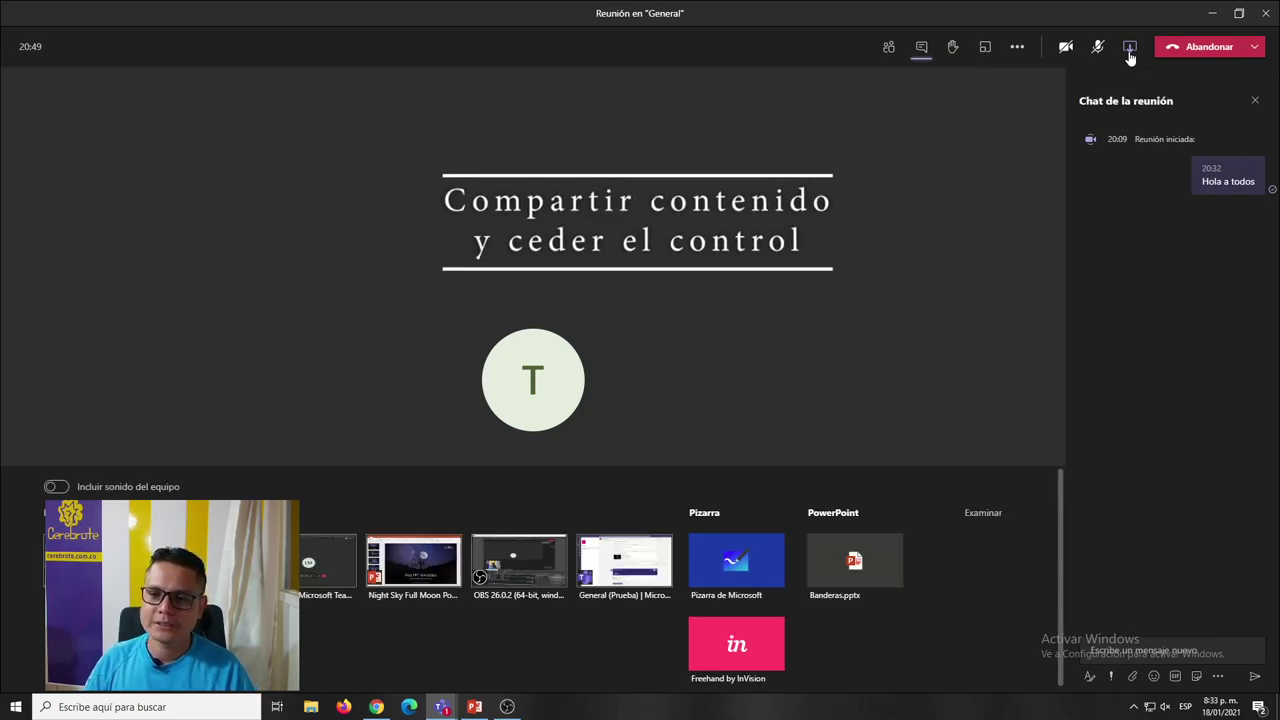
click(983, 514)
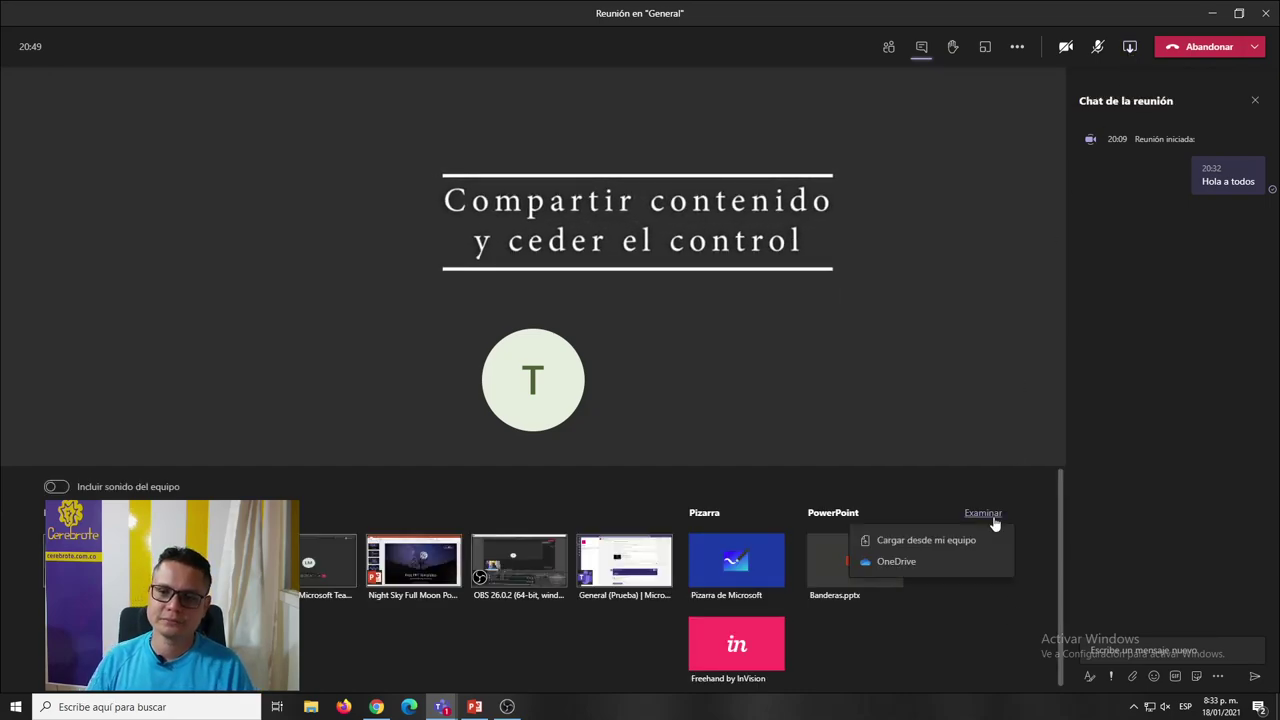
click(920, 540)
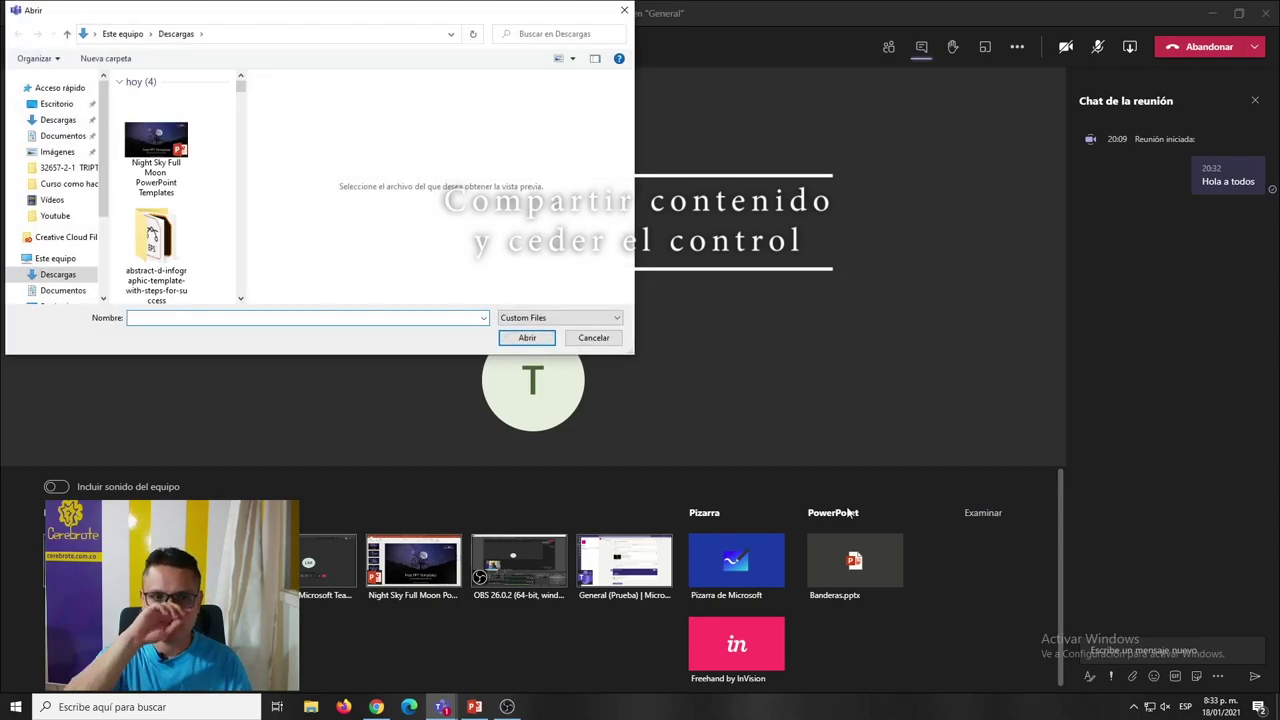
click(150, 155)
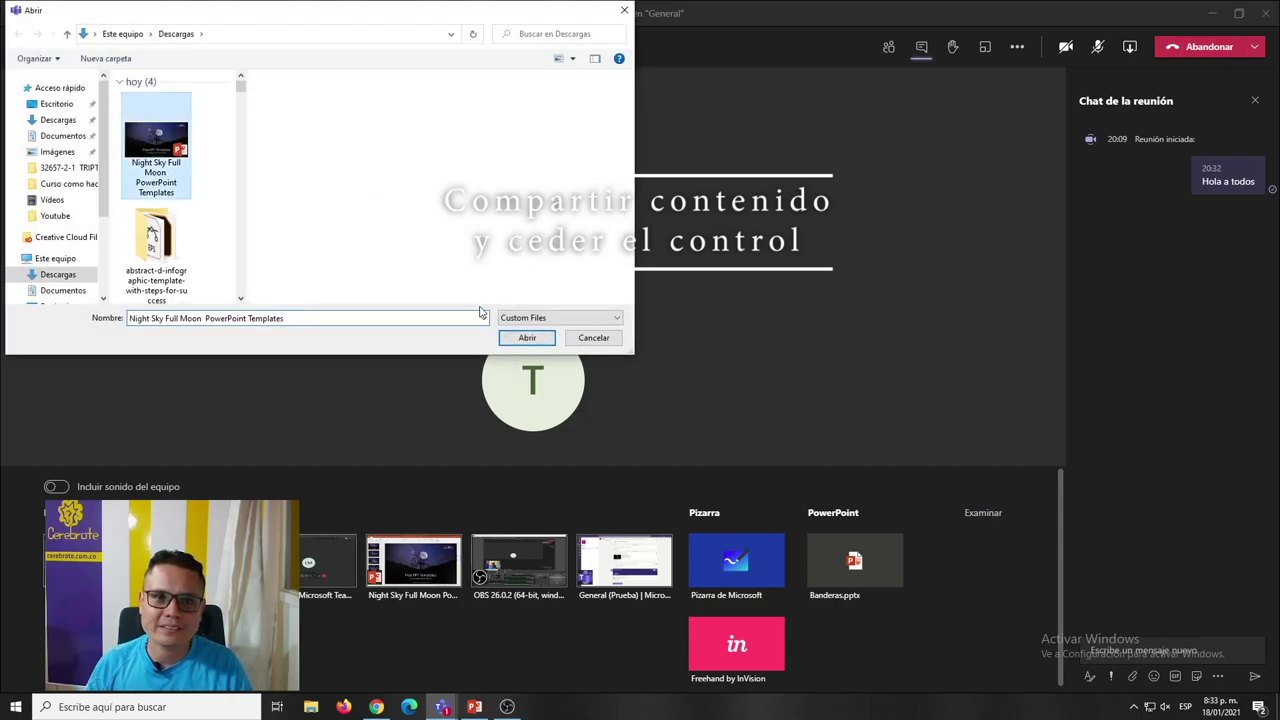
click(529, 339)
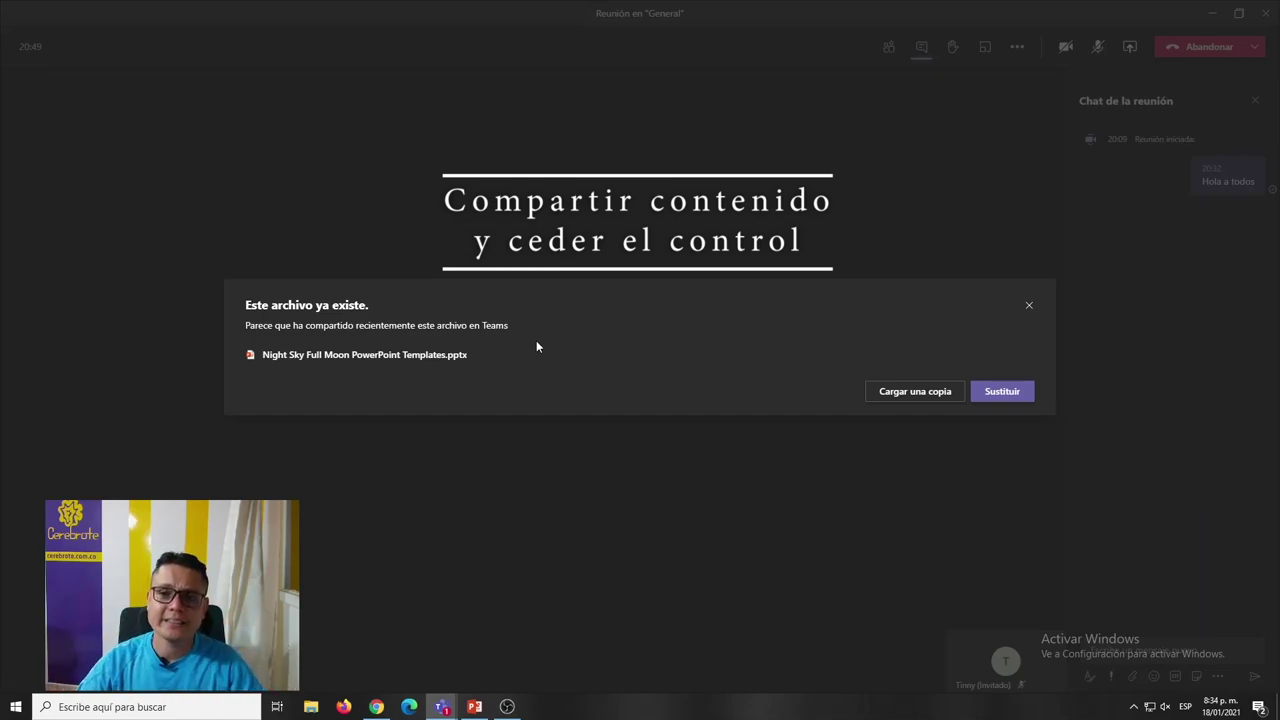
click(1001, 393)
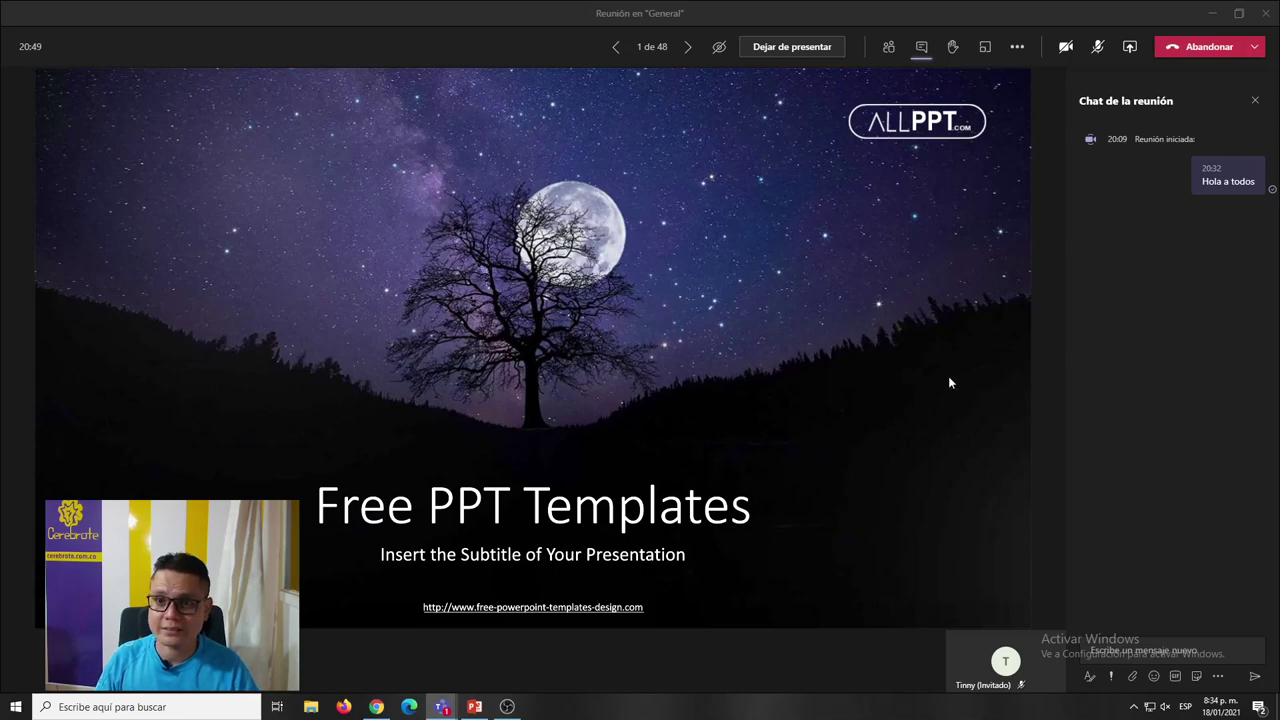
Advance to the Section Break slide, 2 of 48, and view it as the guest.
click(690, 64)
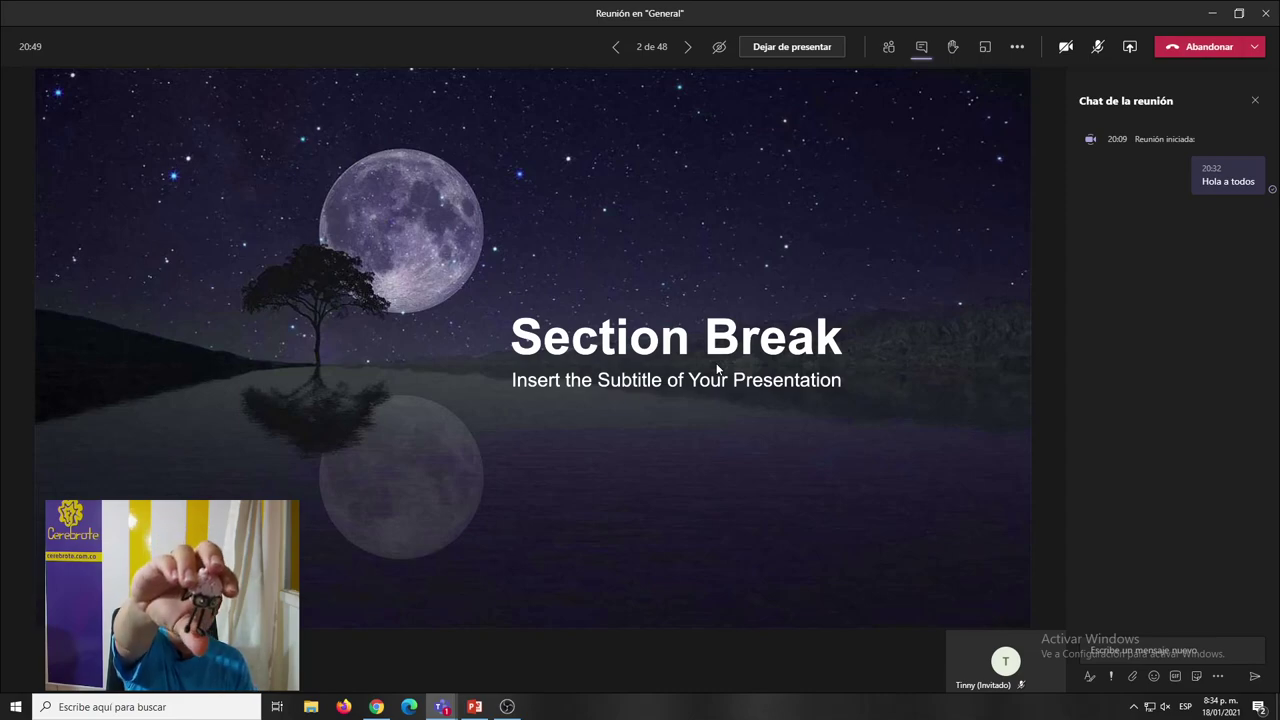
key(alt+Tab)
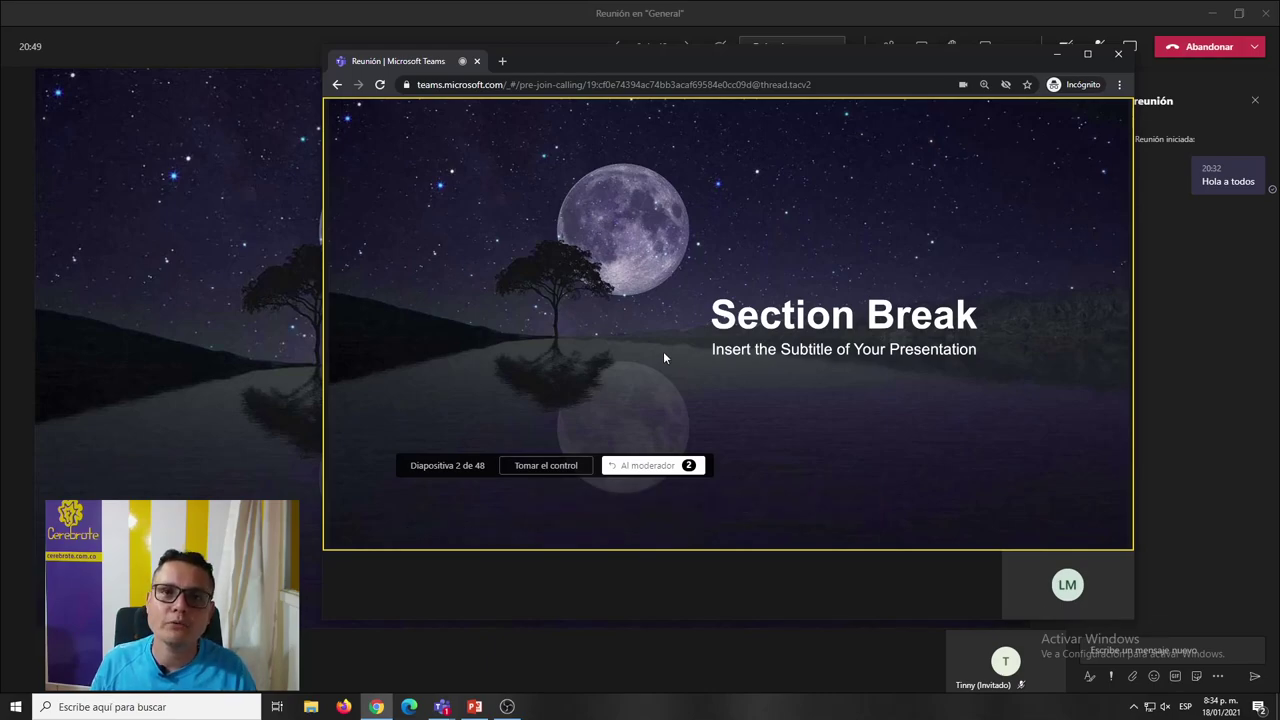
Have the guest take control and click forward through Agenda Infographic to Our Team Style.
click(545, 466)
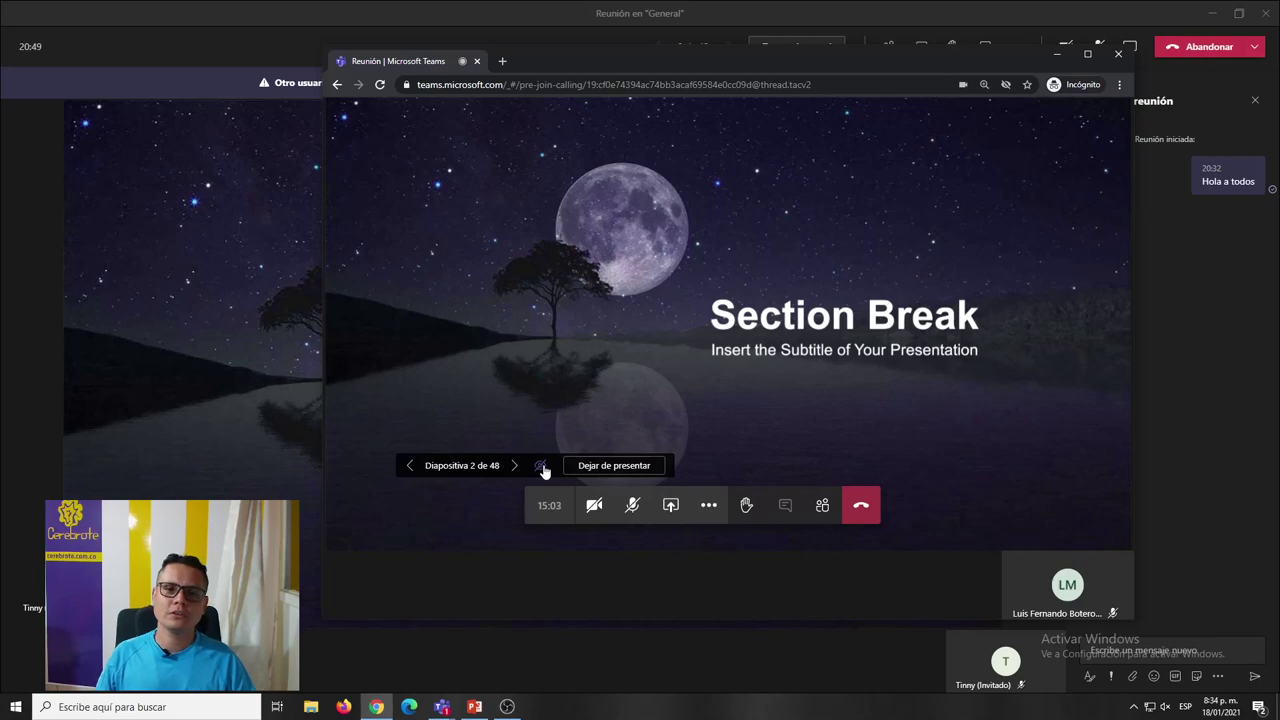
key(alt+Tab)
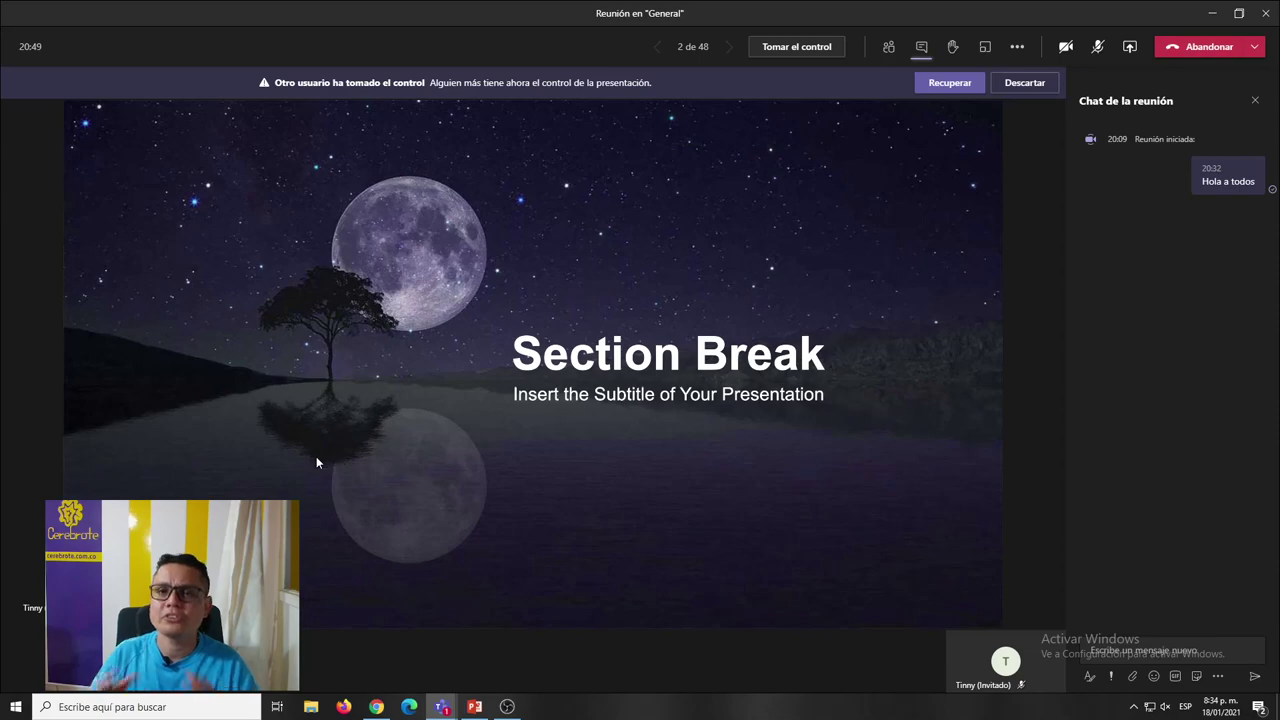
key(alt+Tab)
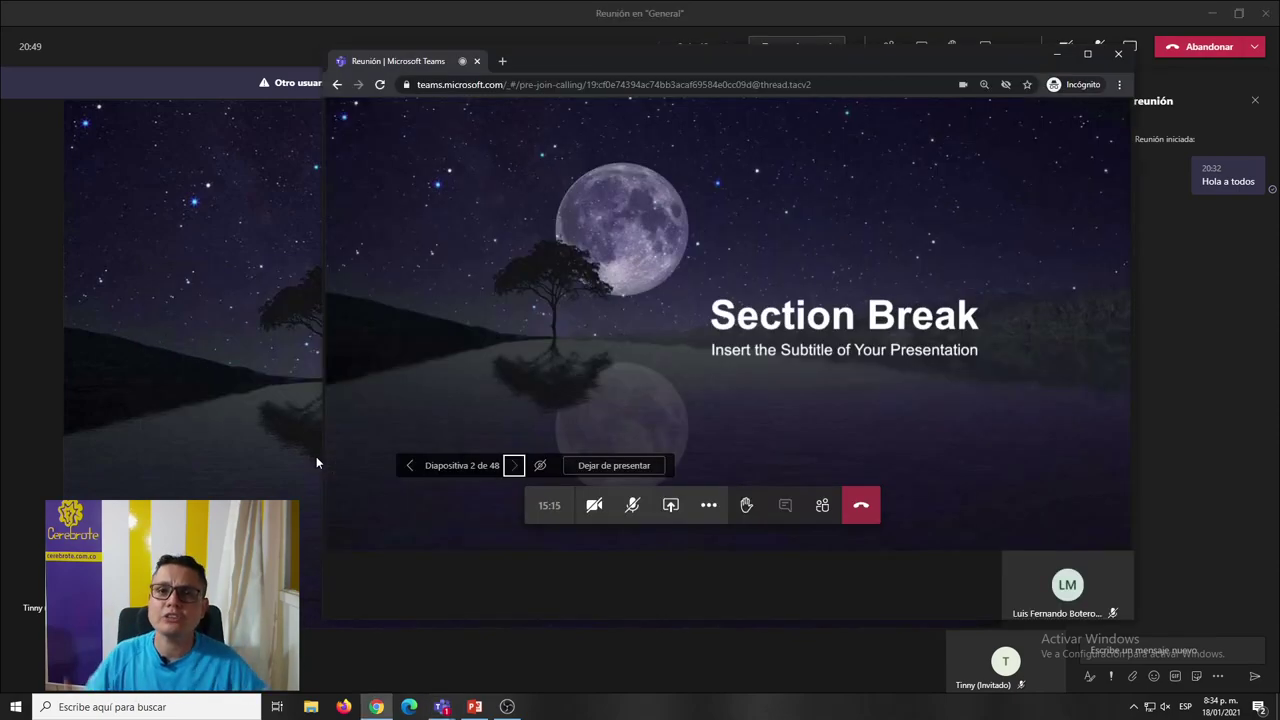
click(511, 467)
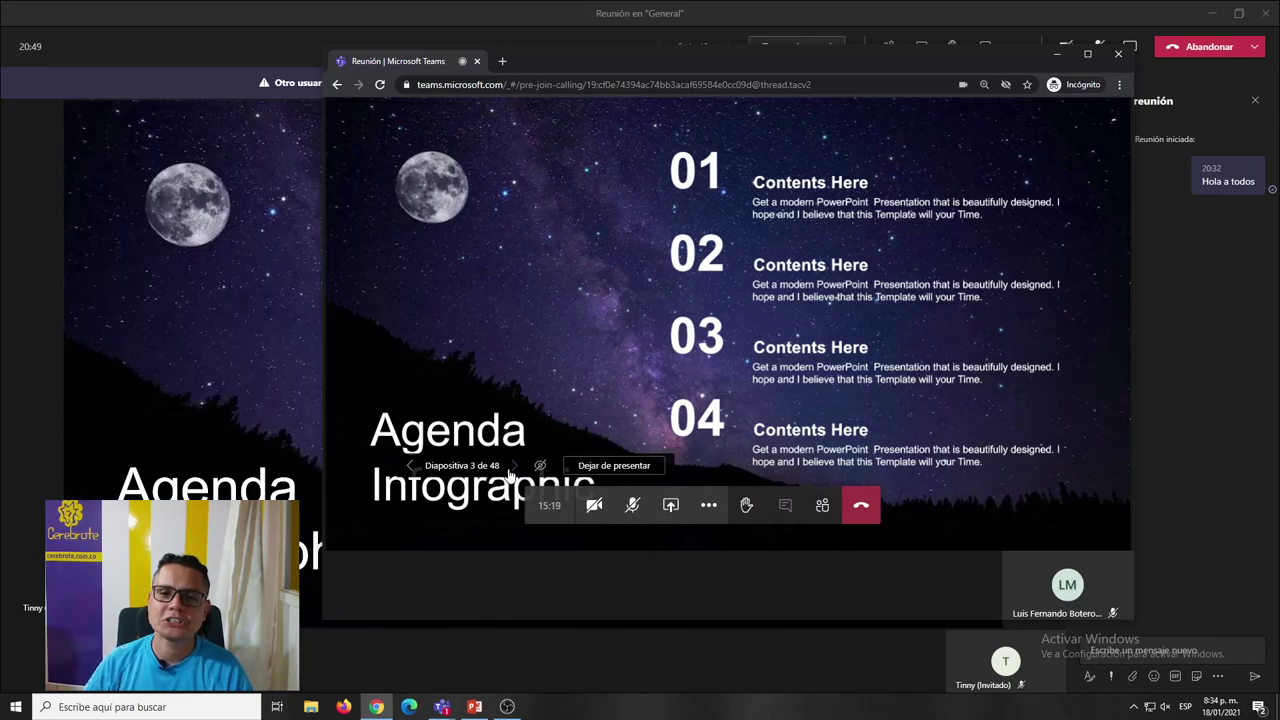
click(513, 466)
click(513, 466)
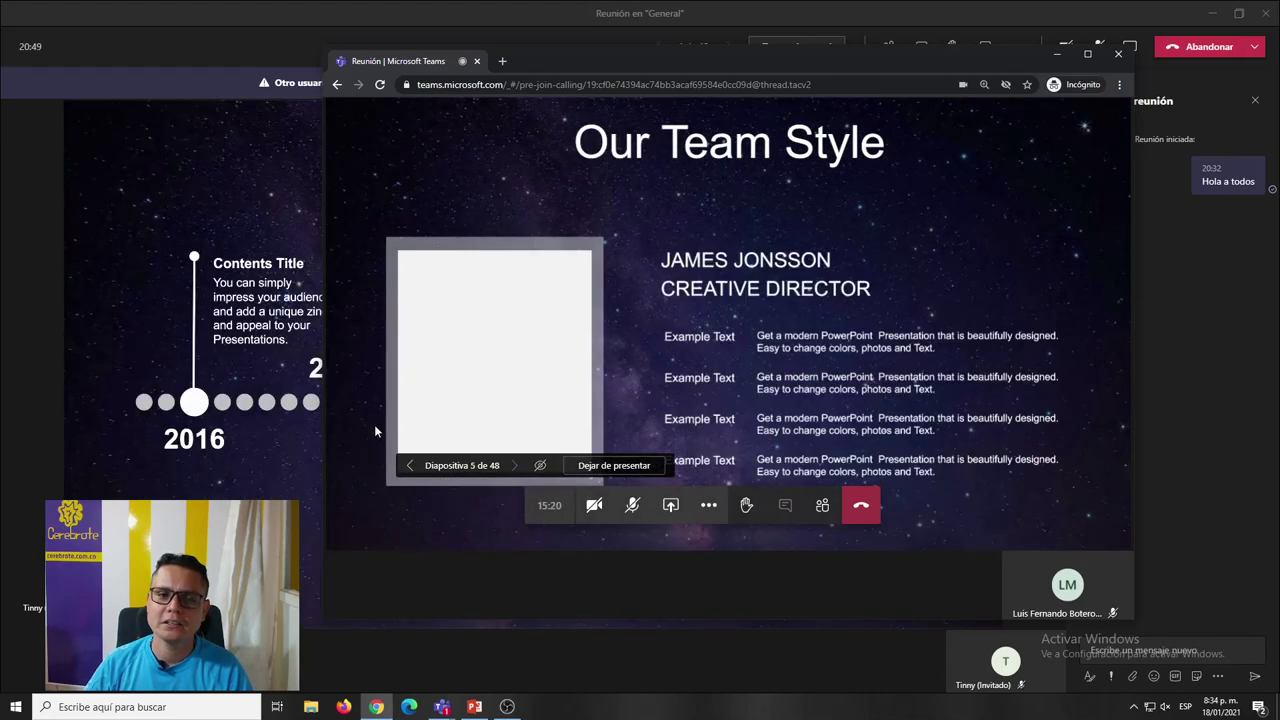
click(95, 391)
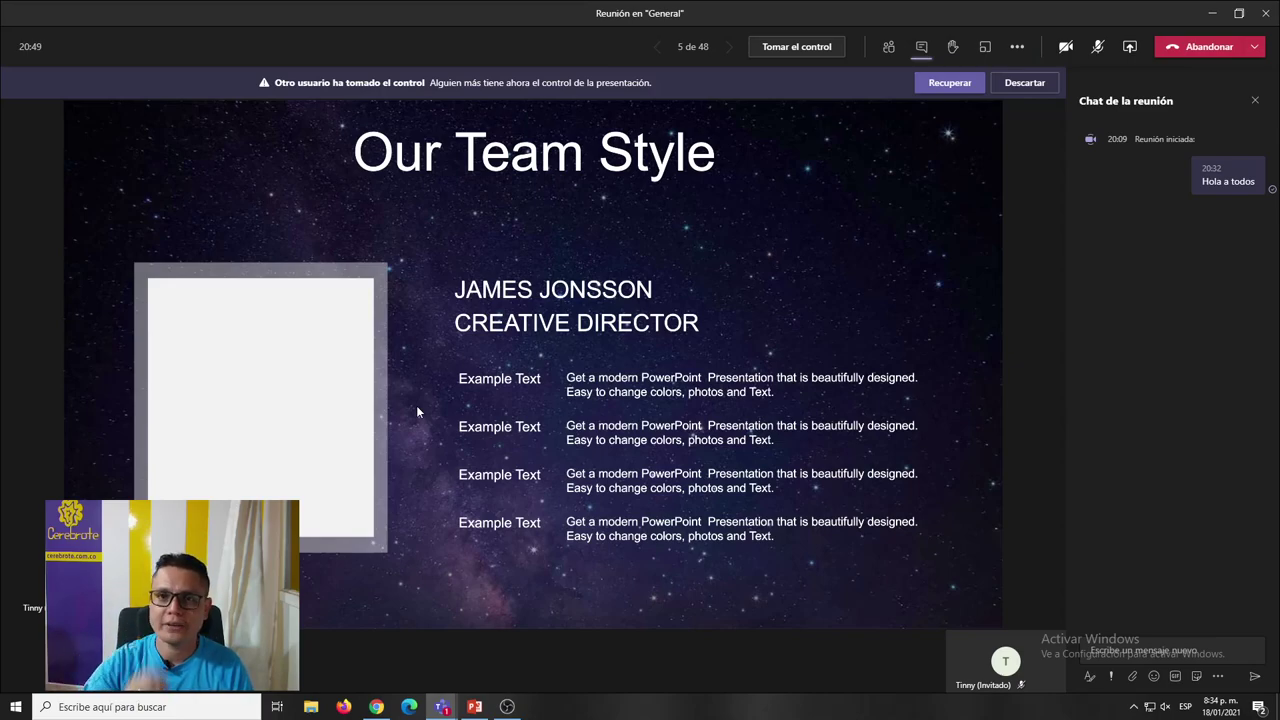
As the guest, step four more slides to the dartboard Infographic Style slide 9.
key(alt+Tab)
key(Right)
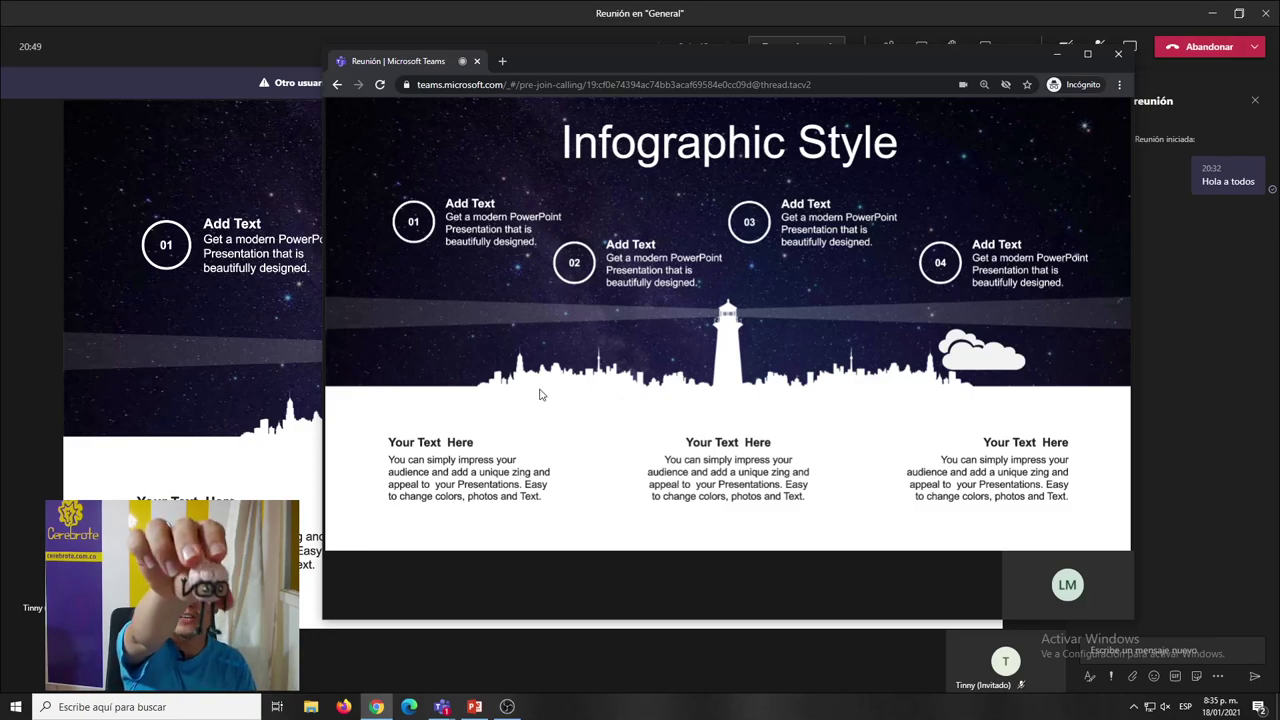
key(Right)
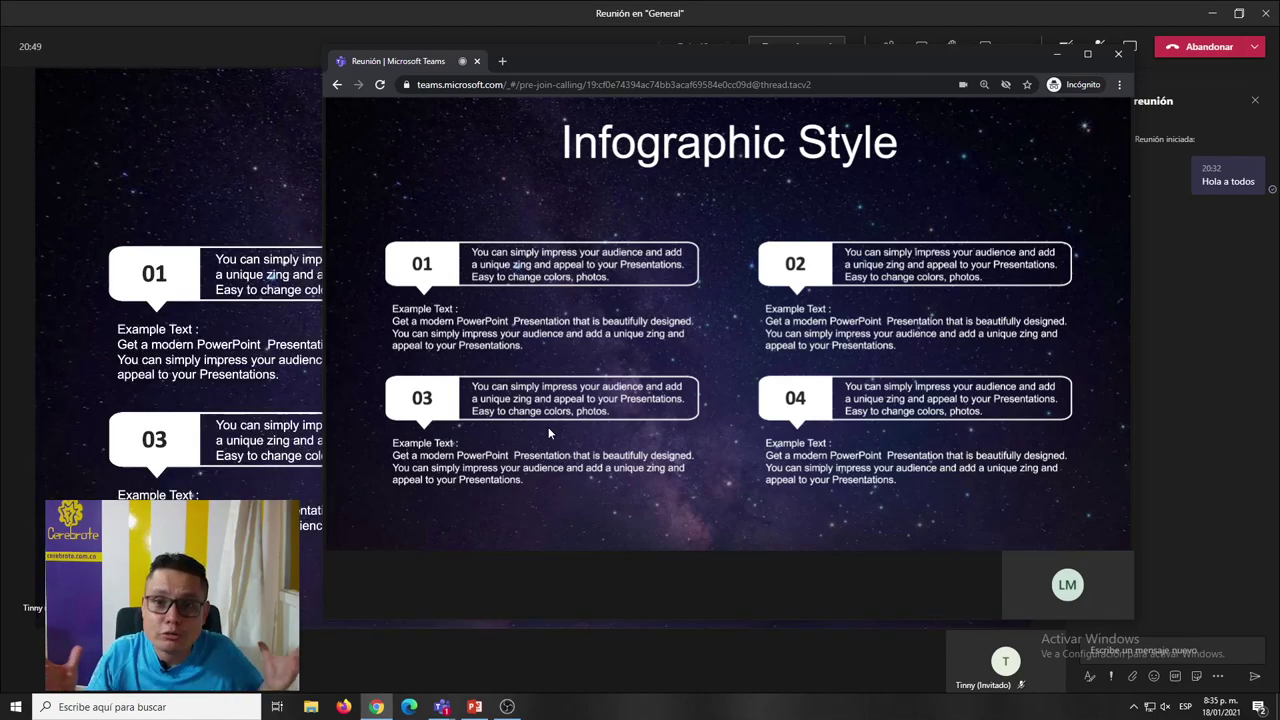
key(Right)
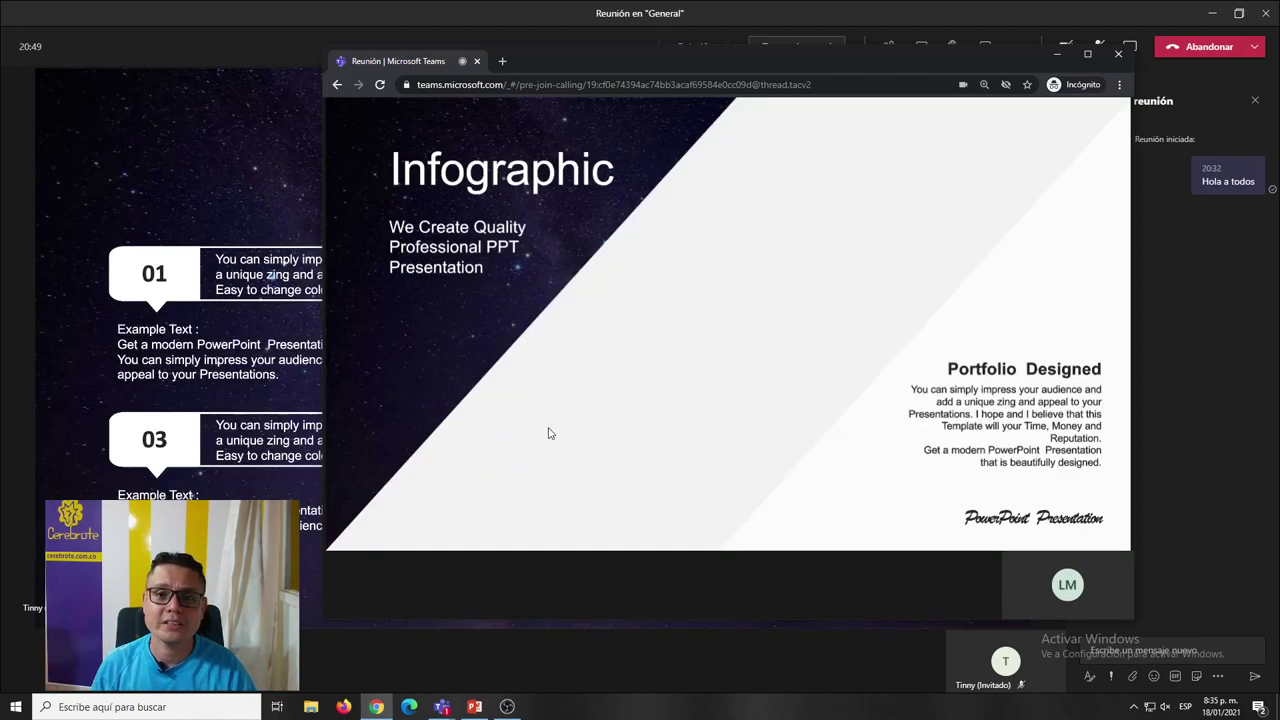
key(Right)
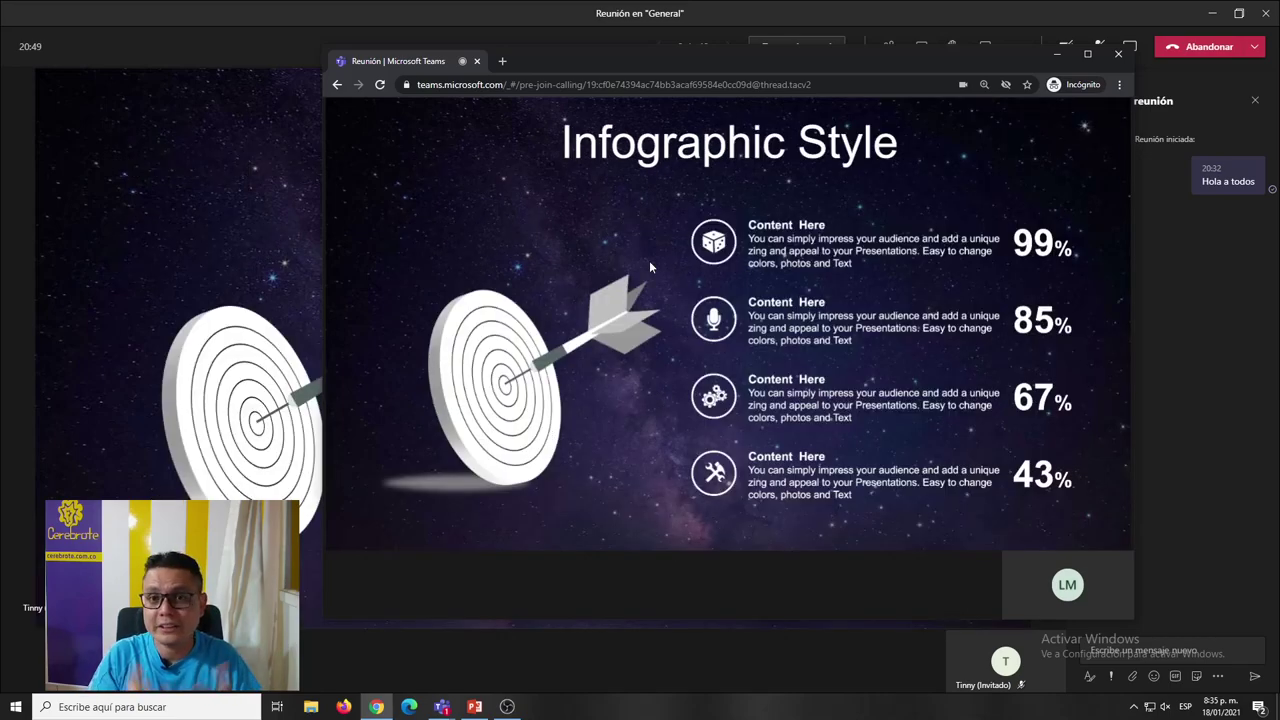
click(205, 137)
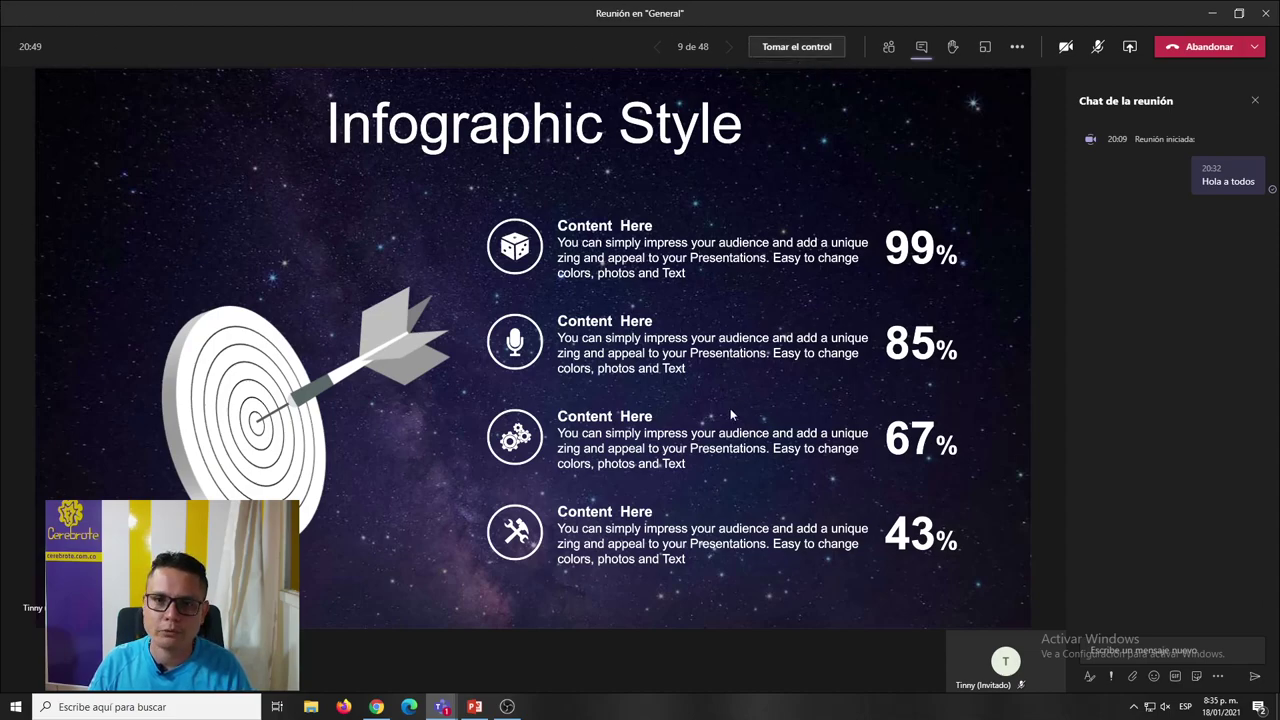
key(alt+Tab)
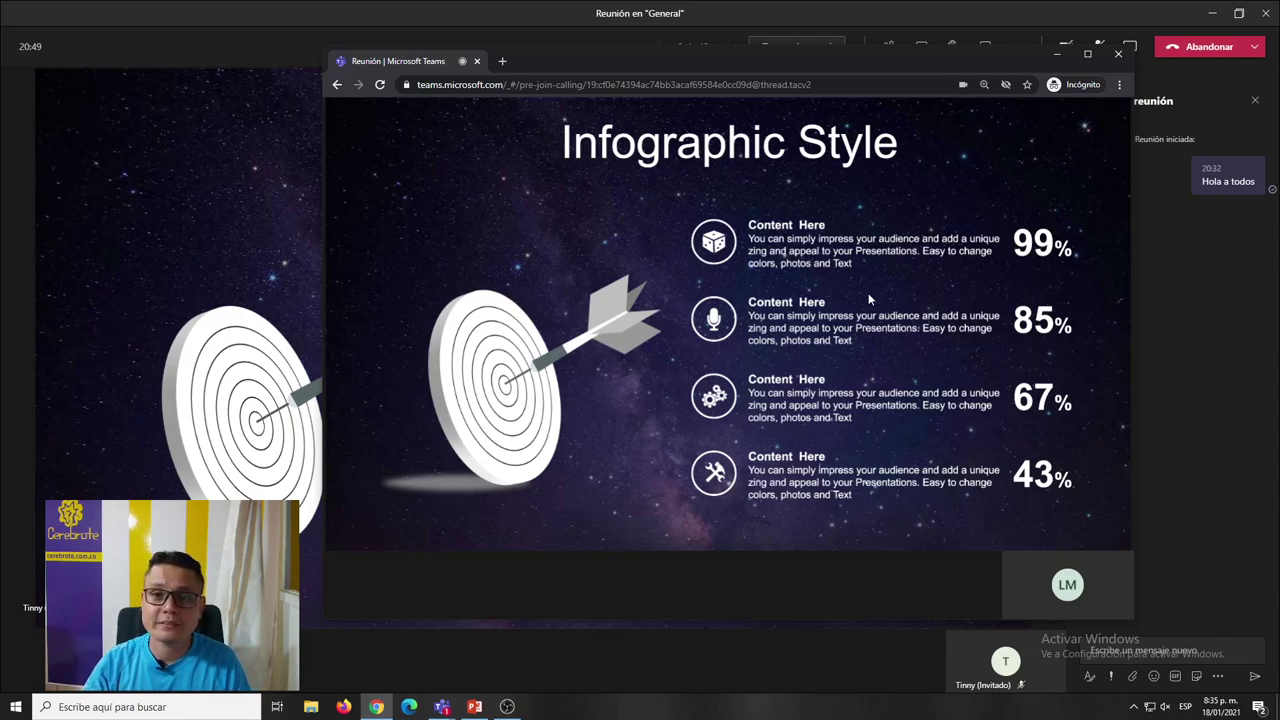
key(alt+Tab)
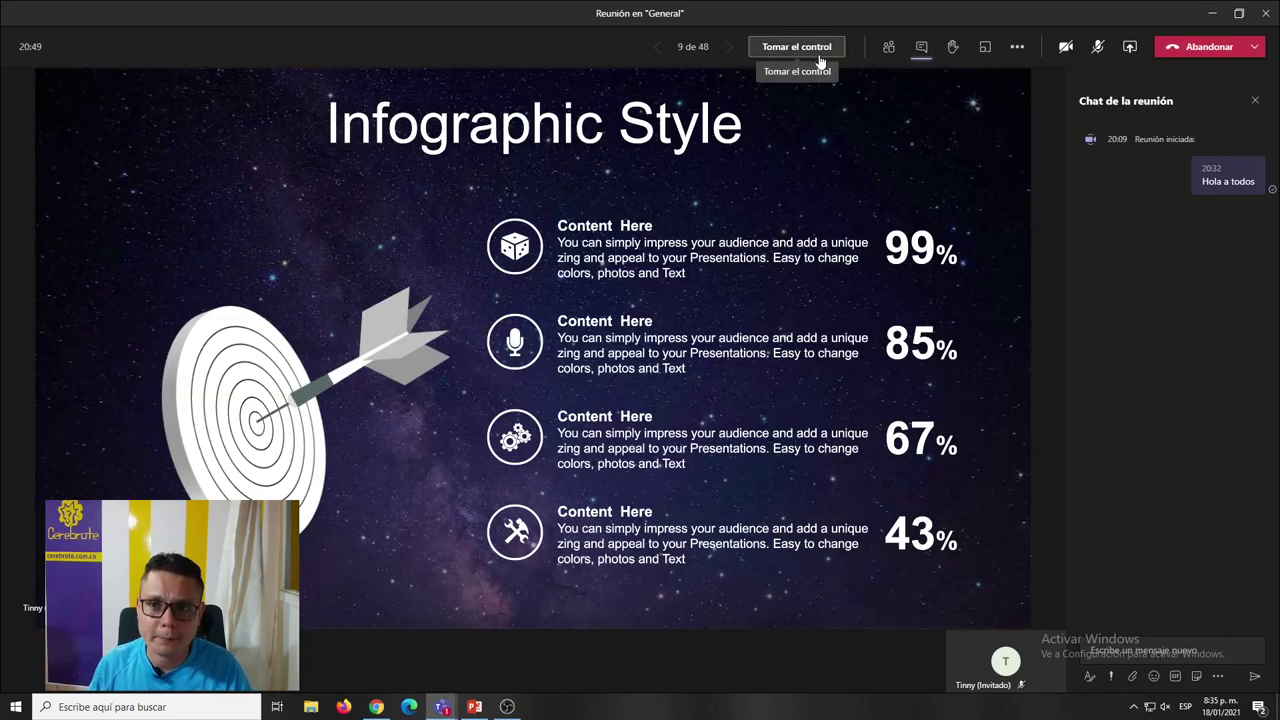
Take control back from the guest and toggle private viewing off and on again.
click(822, 55)
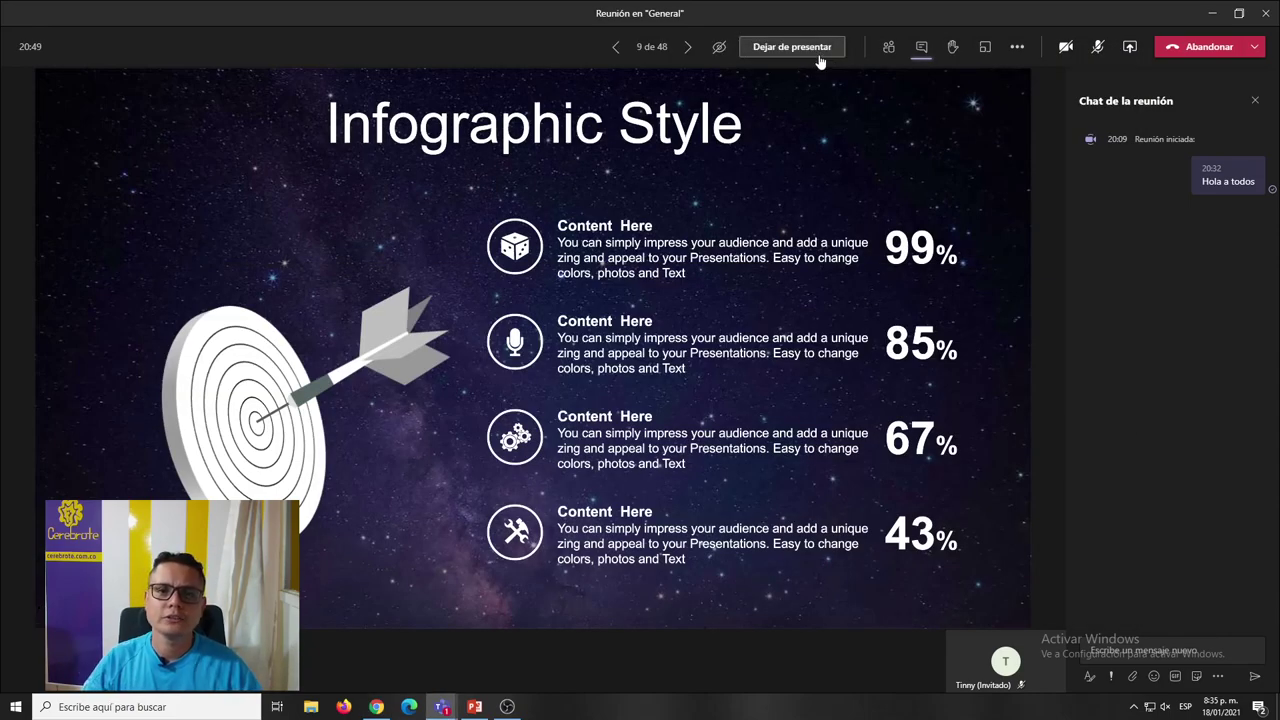
key(alt+Tab)
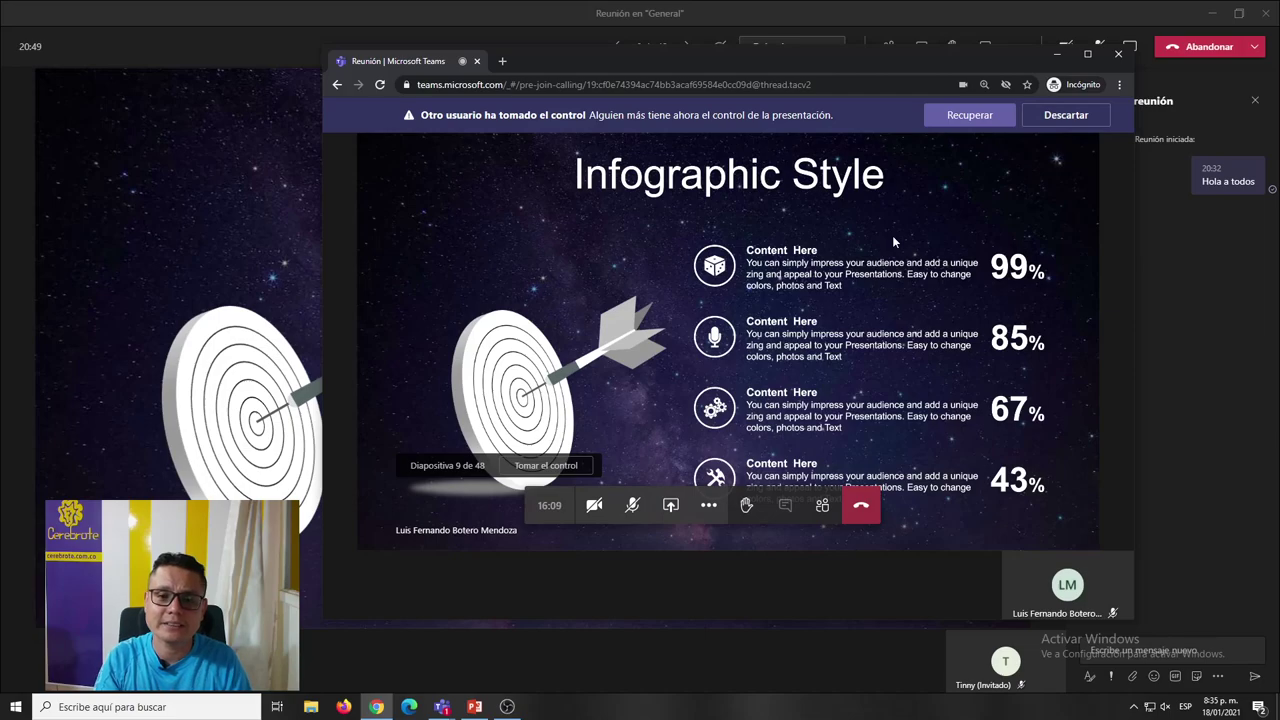
click(238, 277)
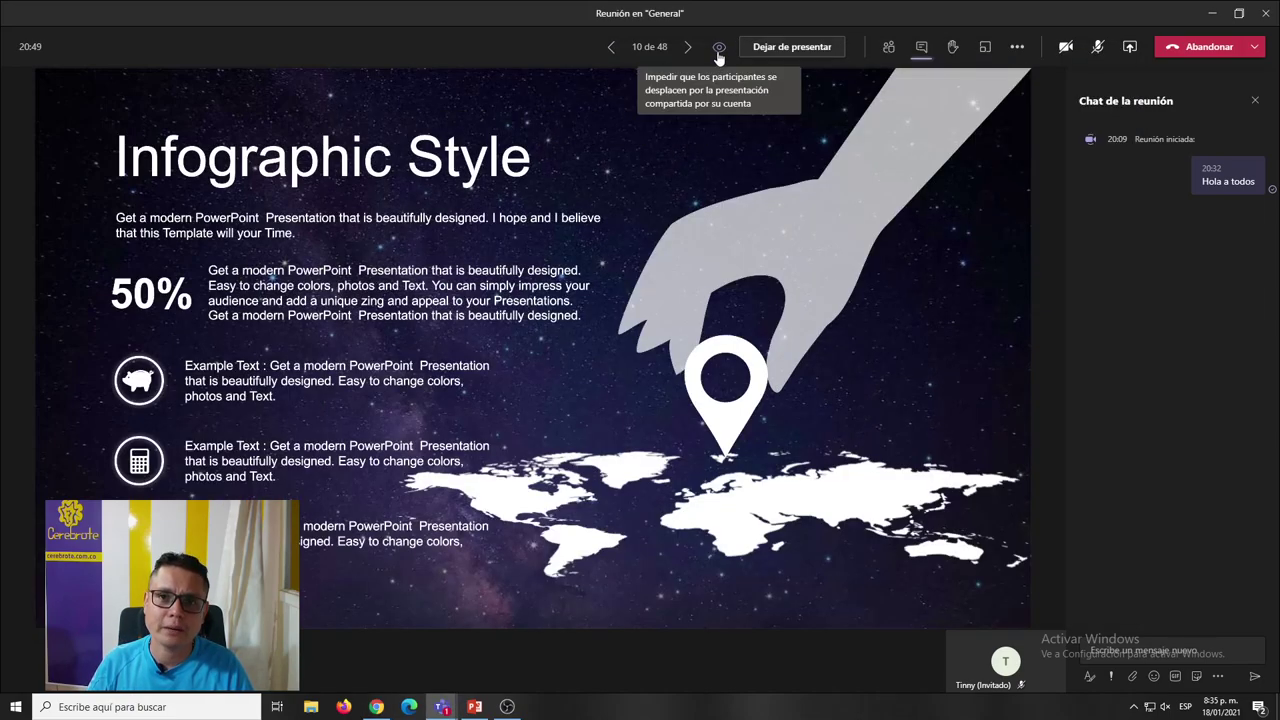
click(718, 50)
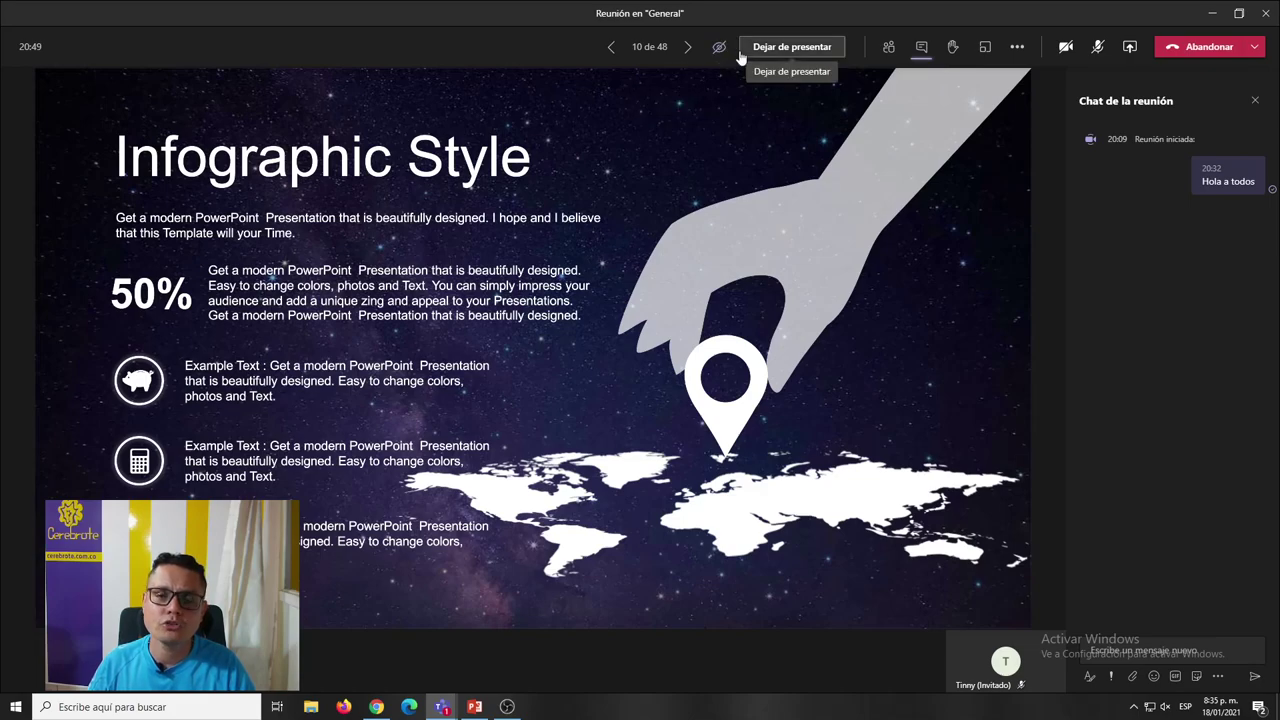
click(718, 47)
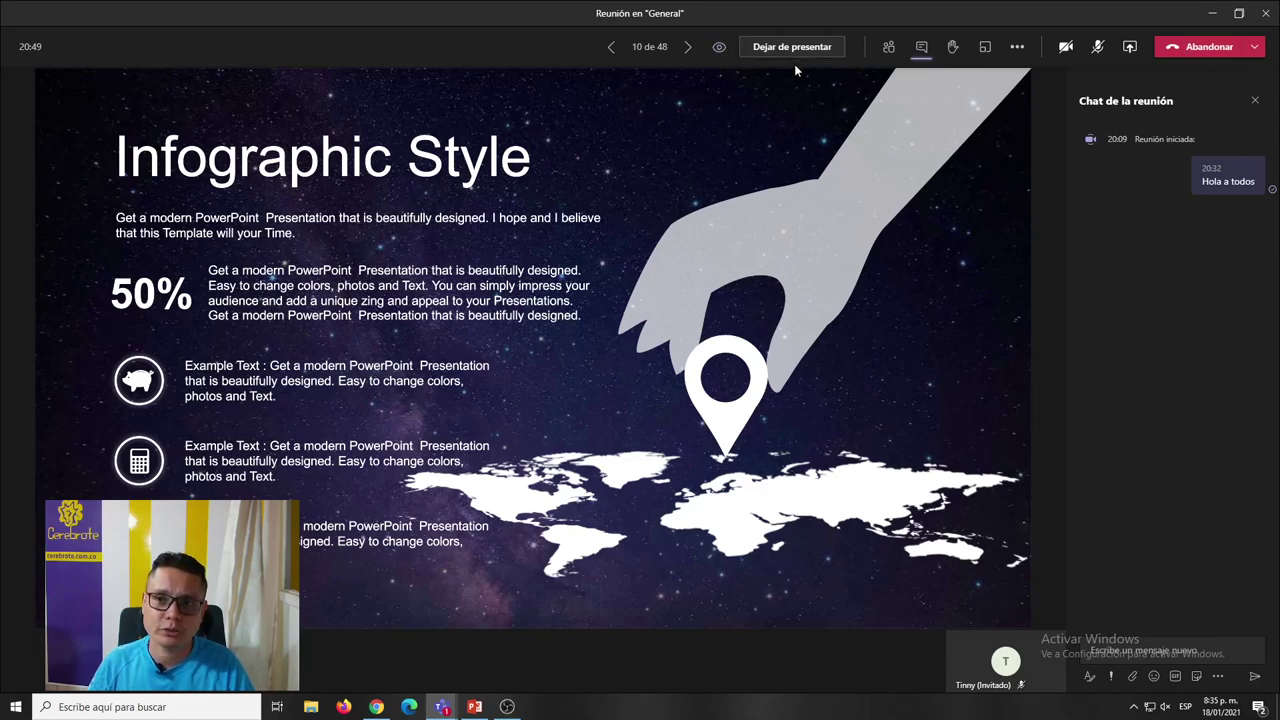
Check the participants, chat and more-options menu, then advance to slide 12.
click(899, 55)
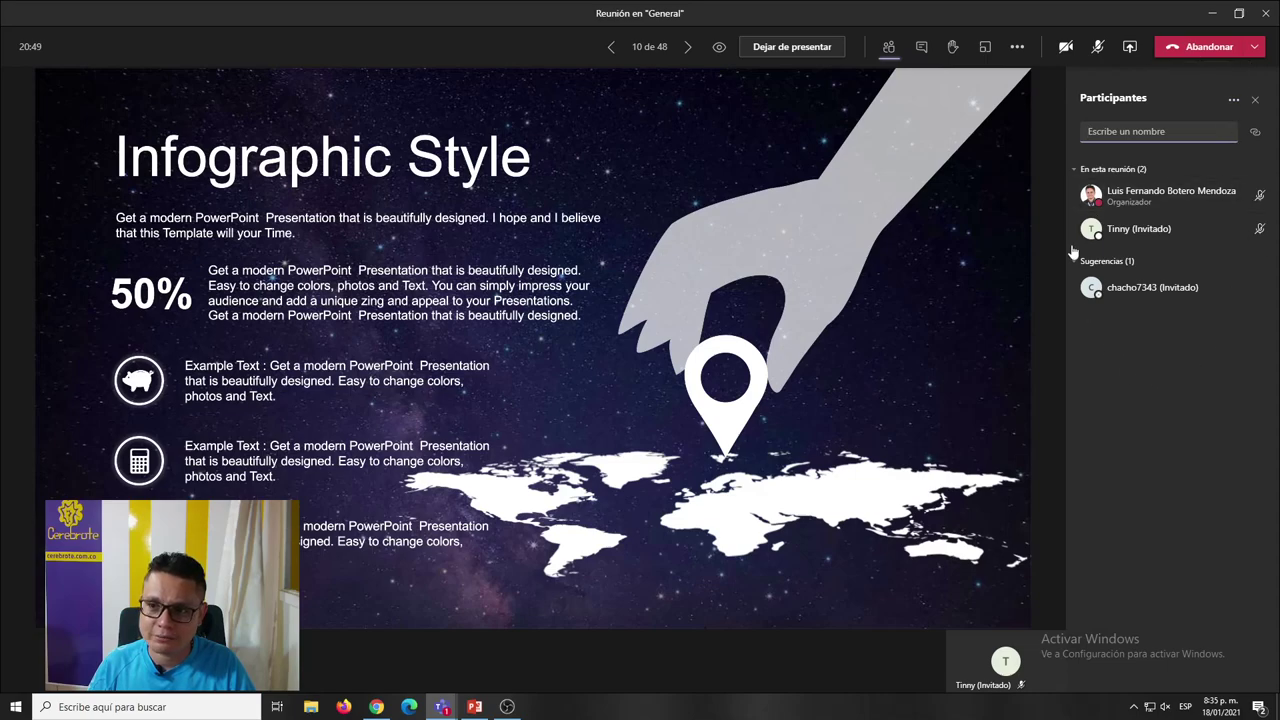
click(921, 50)
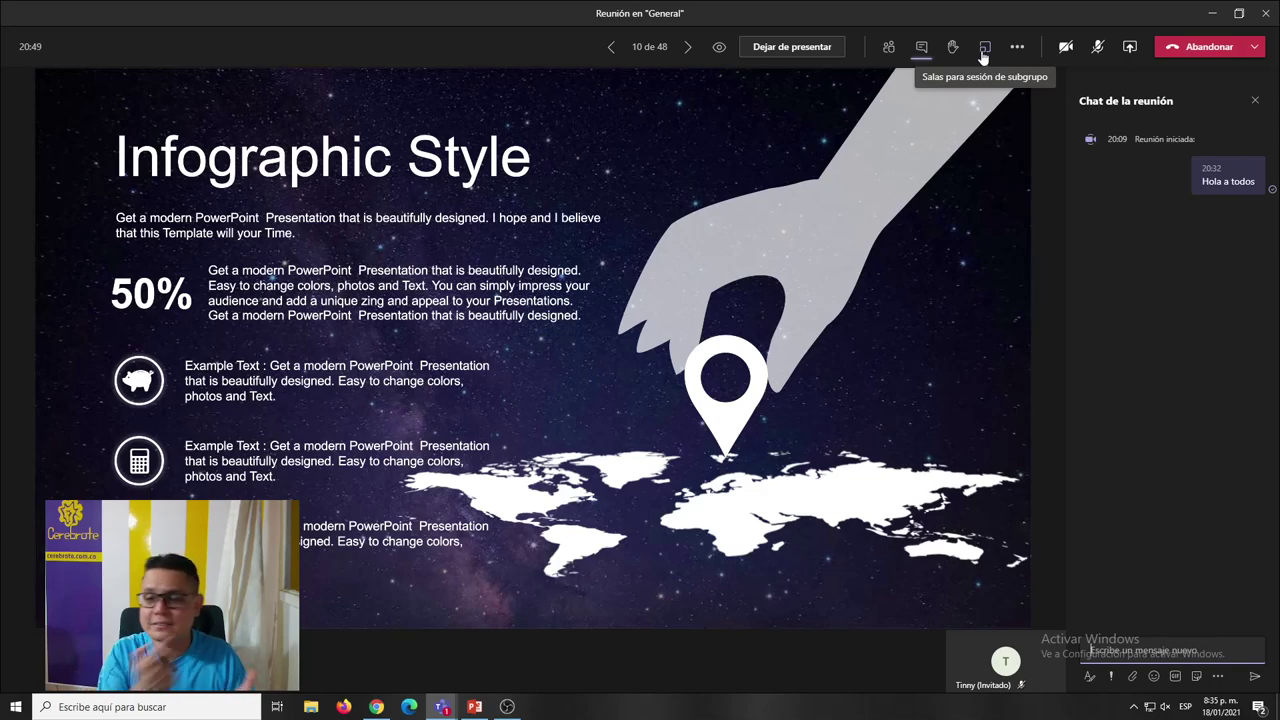
click(1017, 47)
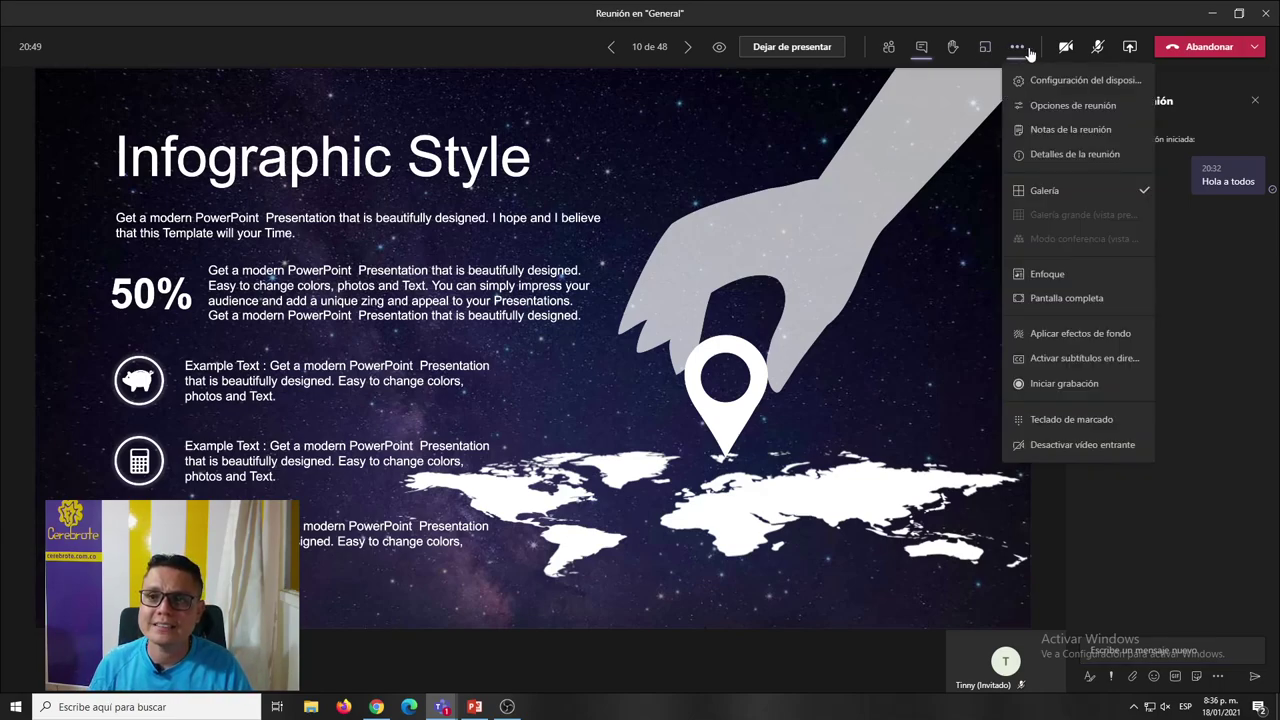
click(1170, 291)
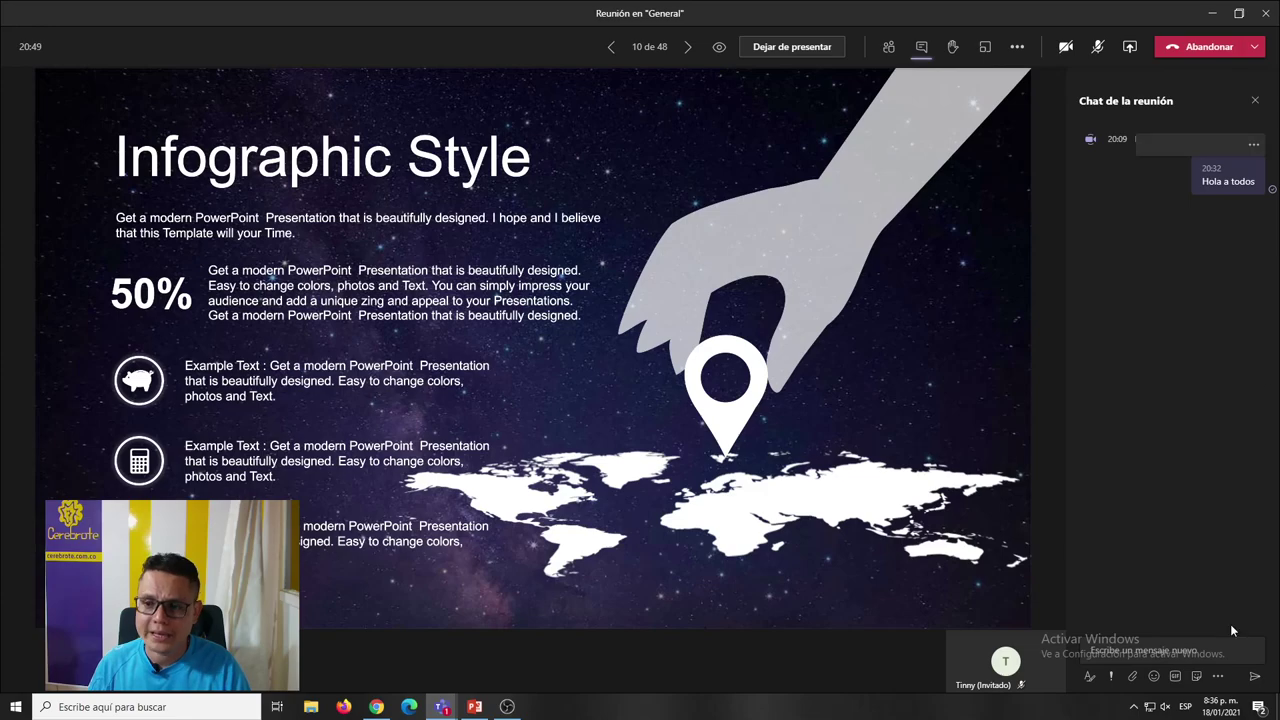
click(965, 452)
click(966, 457)
After checking the guest's private-viewing banner, advance the shared deck past slides 13 and 14.
key(alt+Tab)
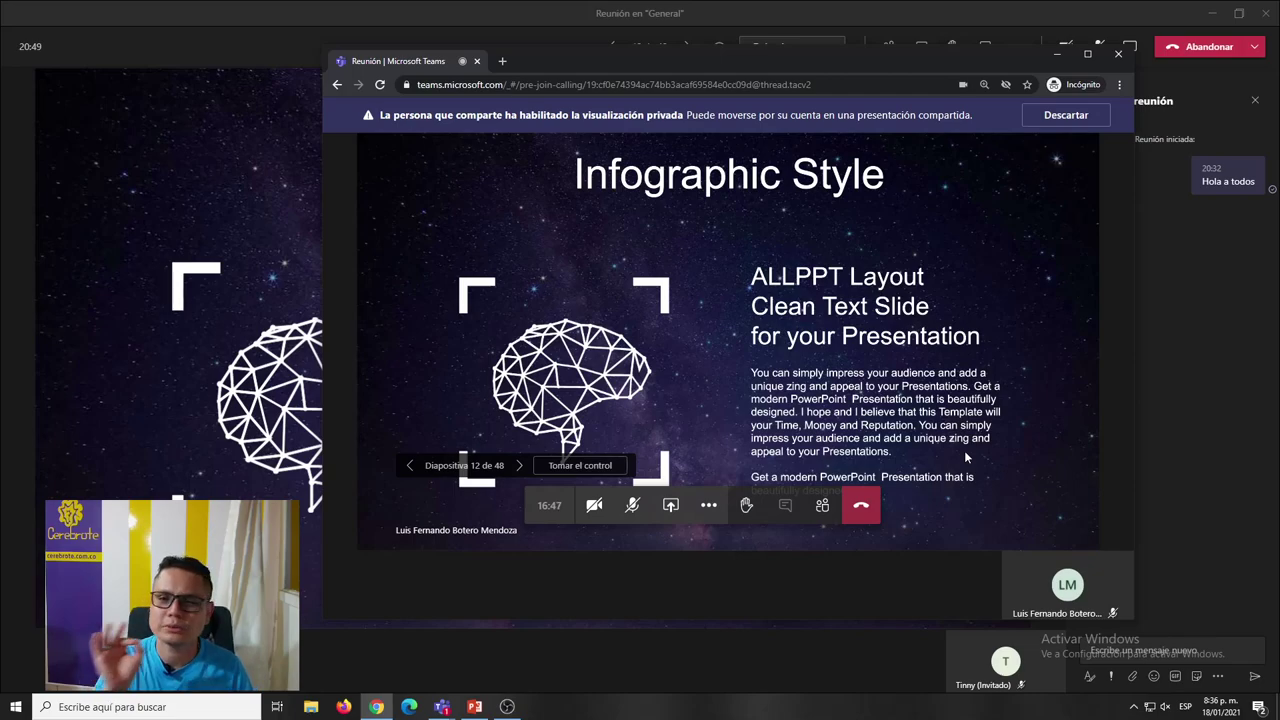
key(alt+Tab)
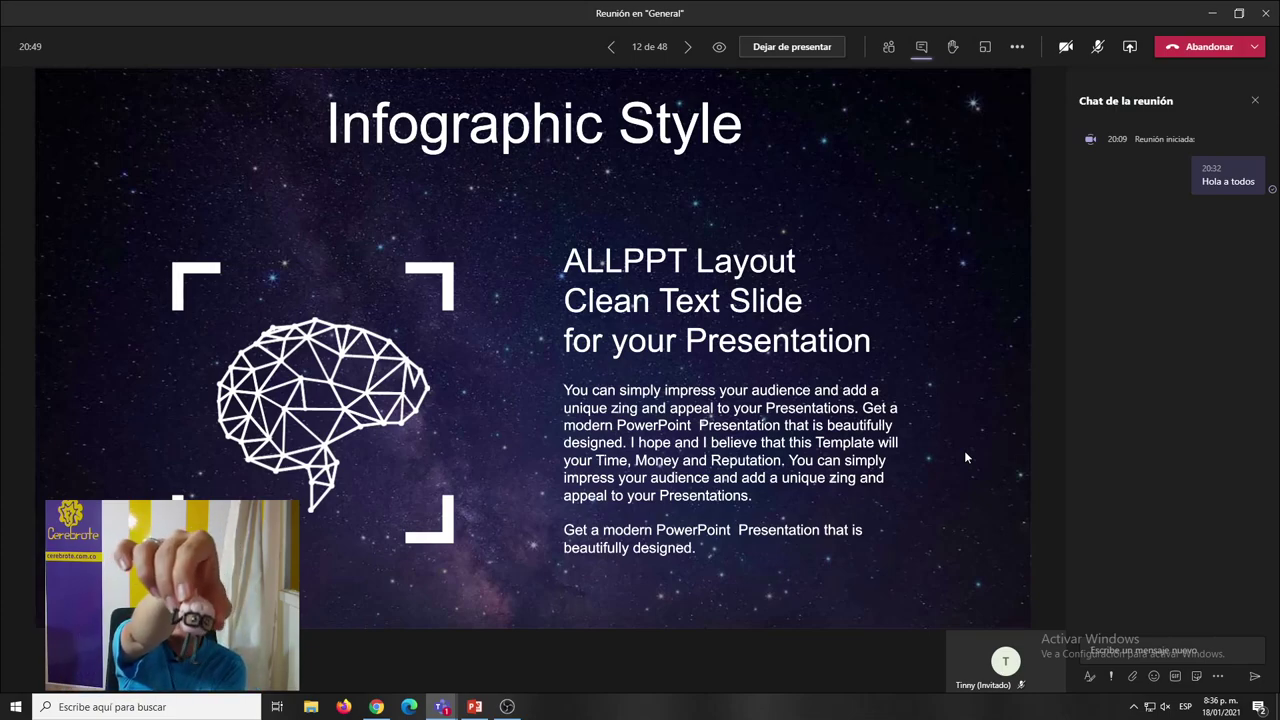
key(Right)
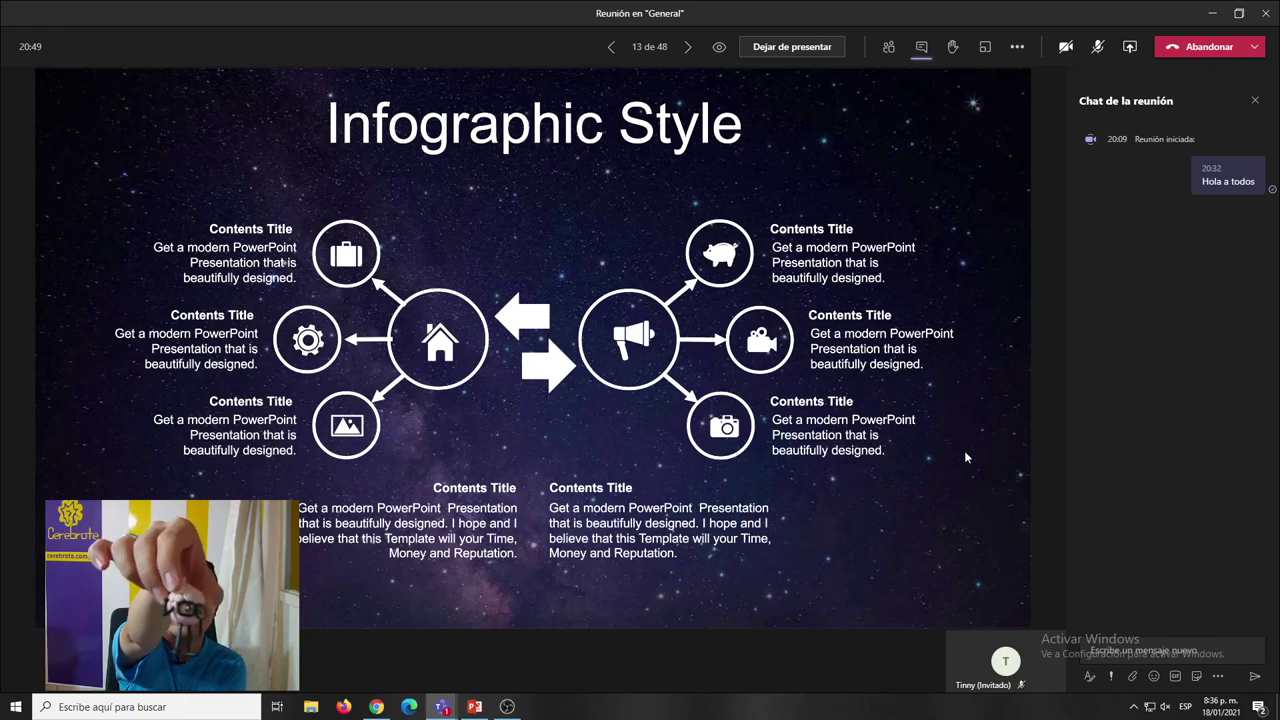
key(Right)
key(Right)
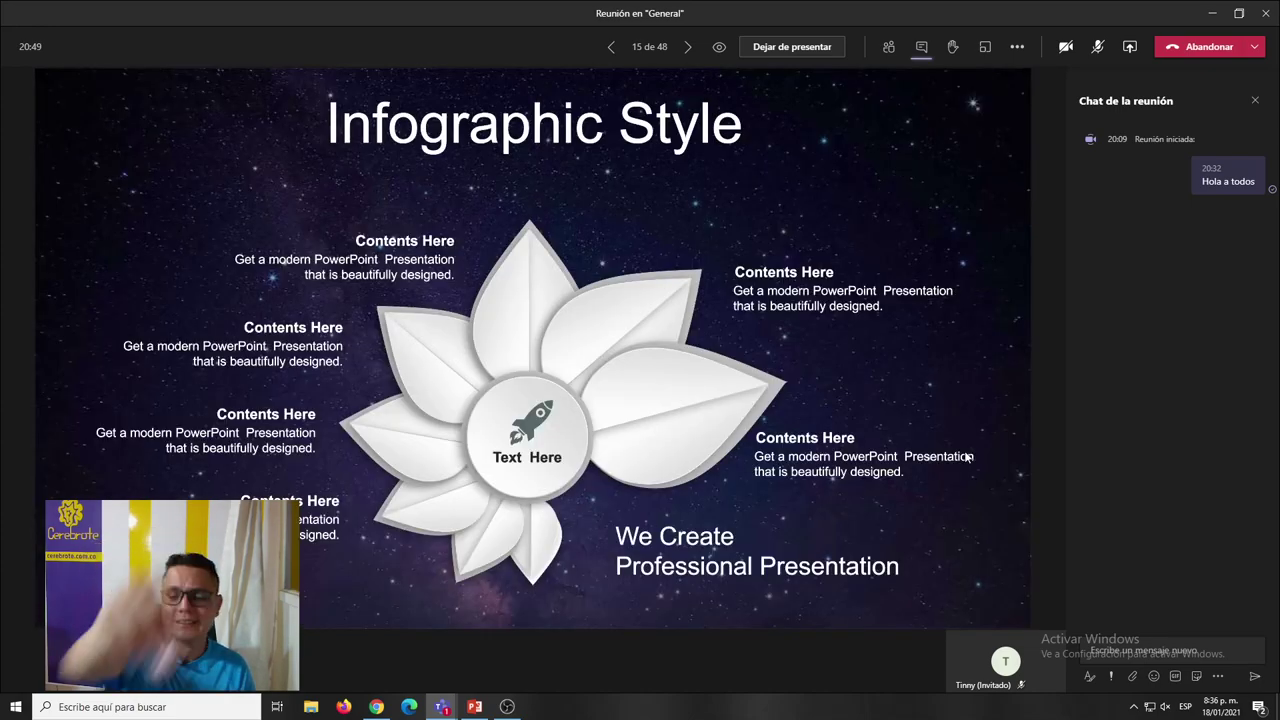
key(alt+Tab)
key(alt+Tab)
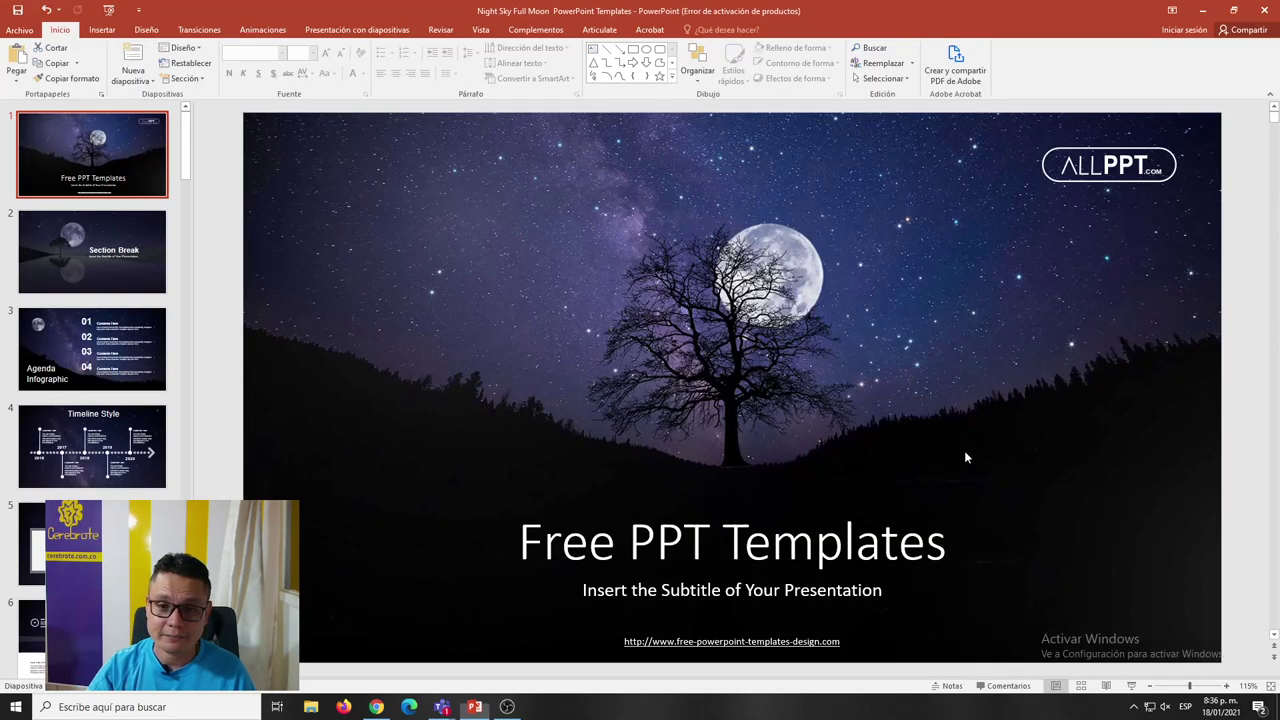
Browse the Night Sky deck's Section Break and Agenda Infographic slides, selecting a text box on each.
click(134, 254)
click(778, 421)
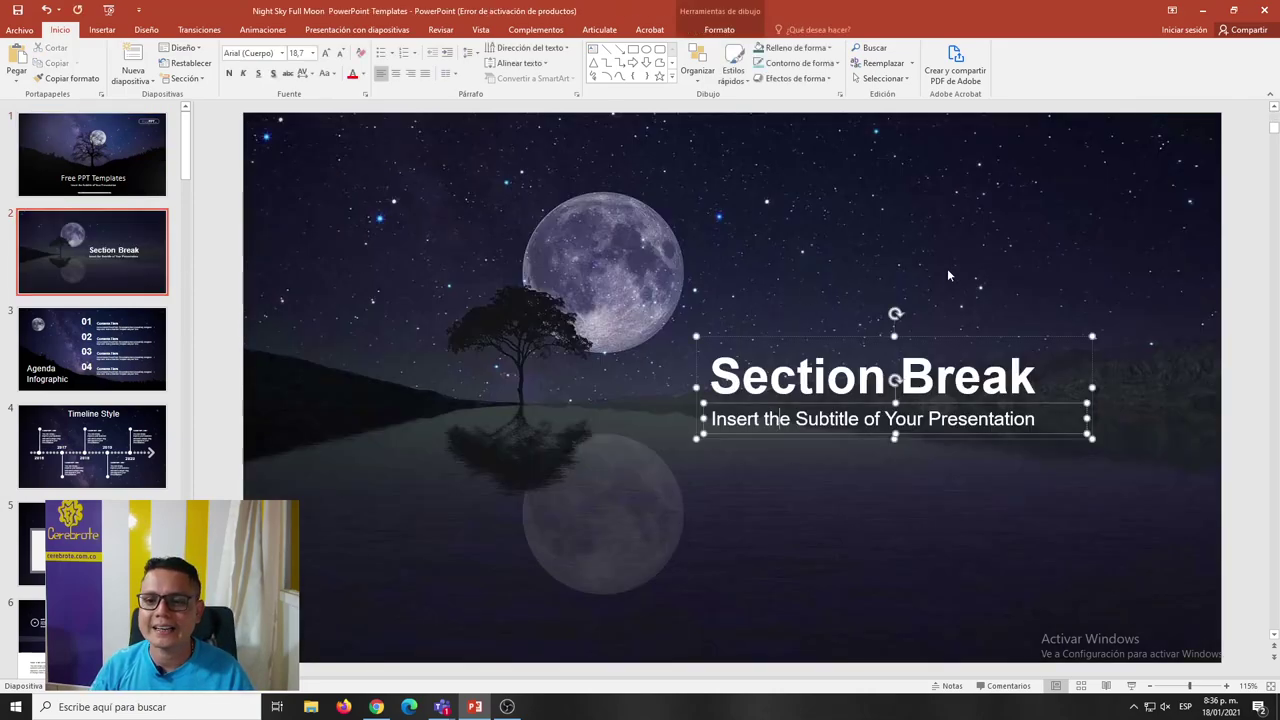
click(92, 348)
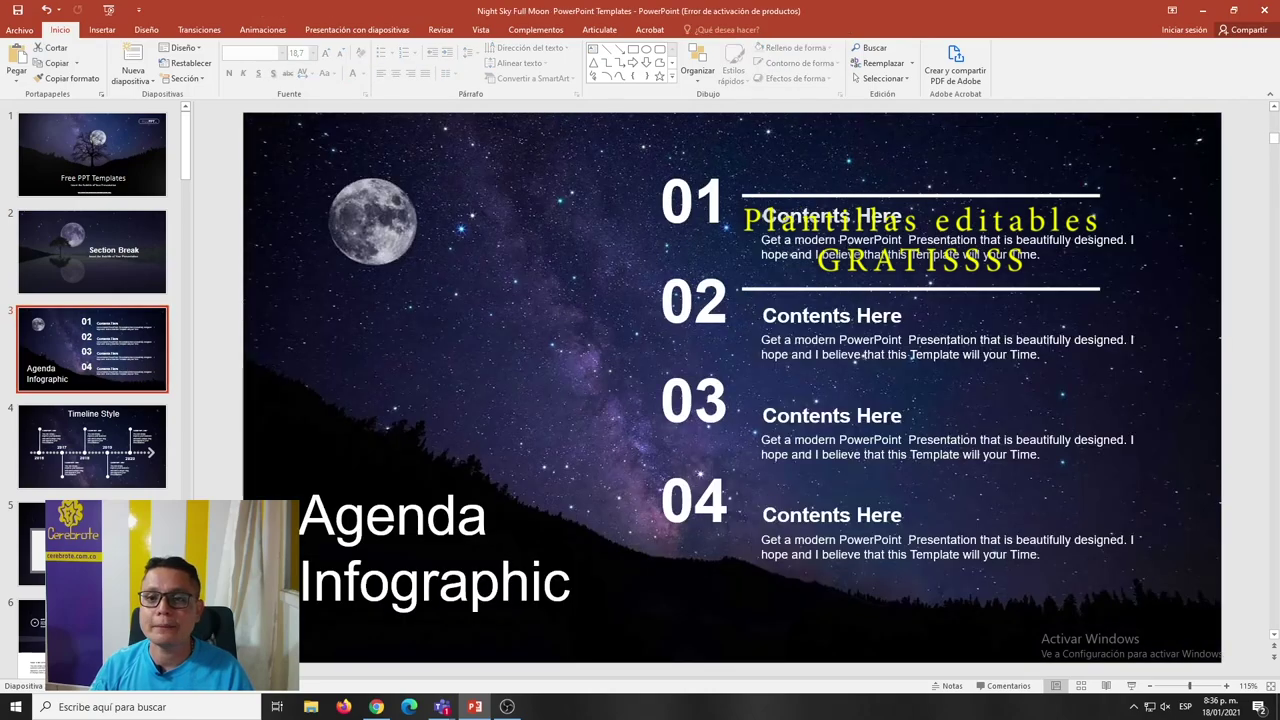
click(820, 228)
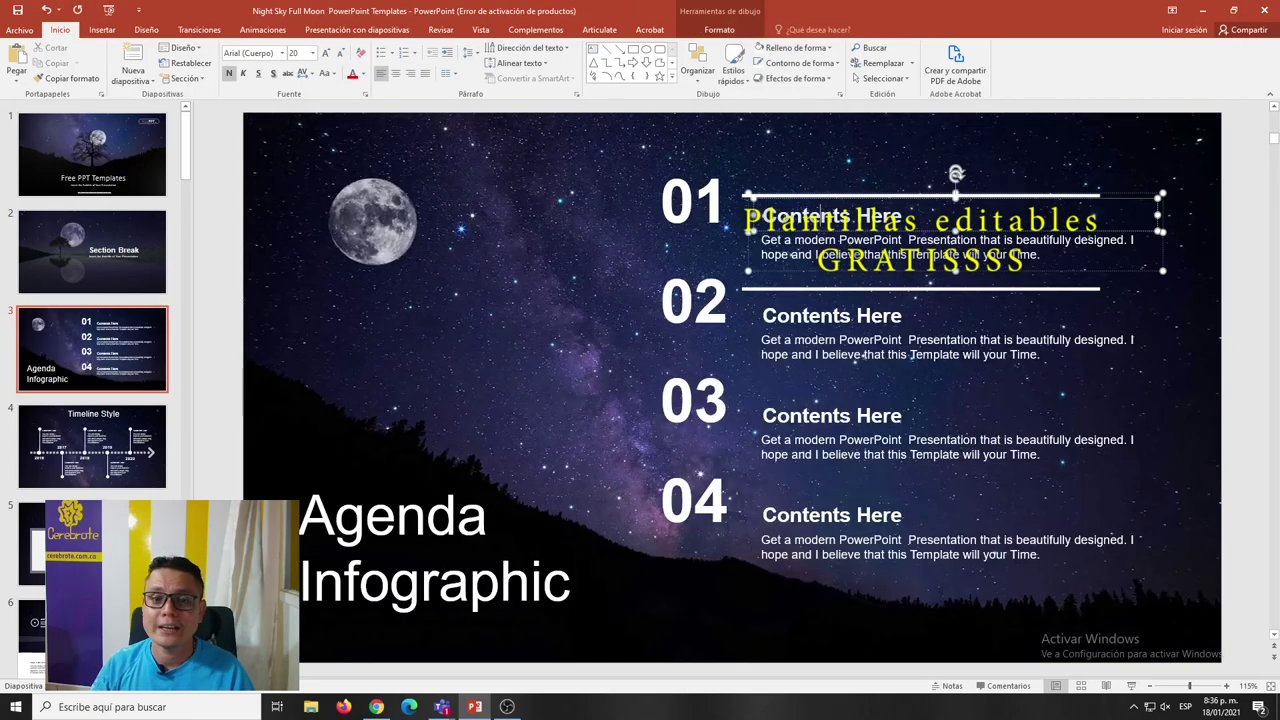